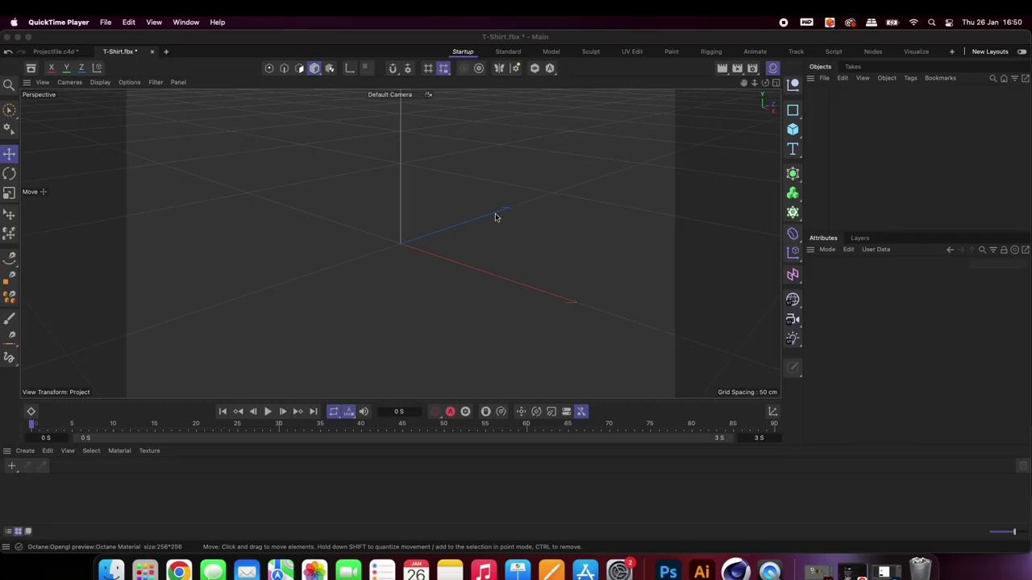
Open T-Shirt.fbx as a project, accepting the default FBX import settings.
left_click(121, 32)
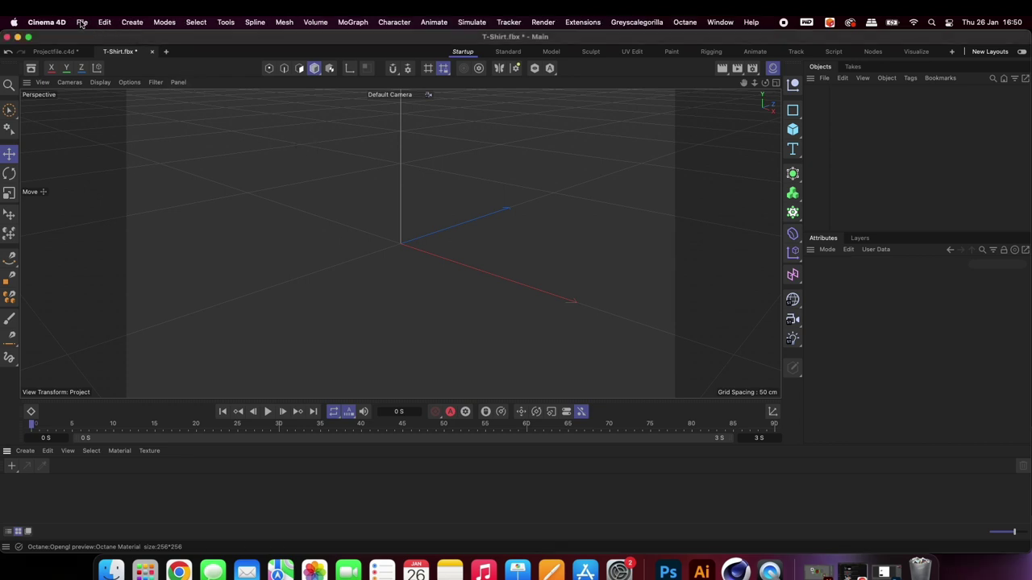
left_click(81, 22)
left_click(111, 78)
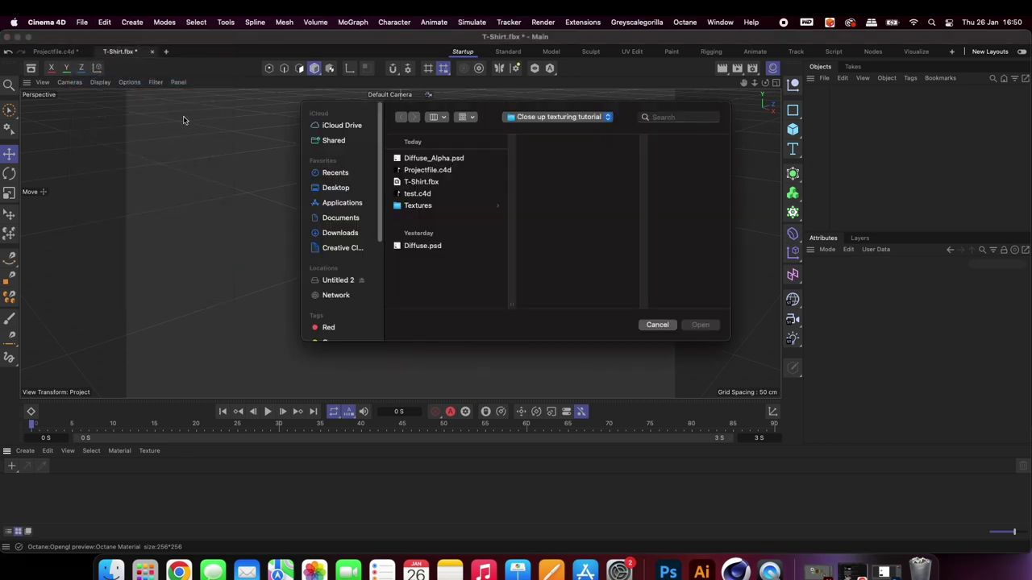
left_click(421, 183)
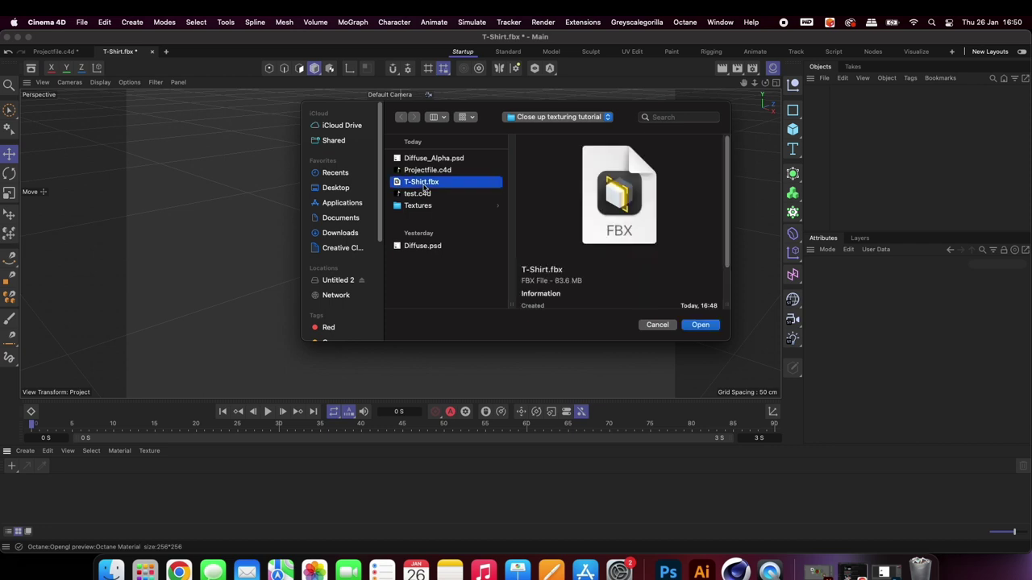
left_click(700, 326)
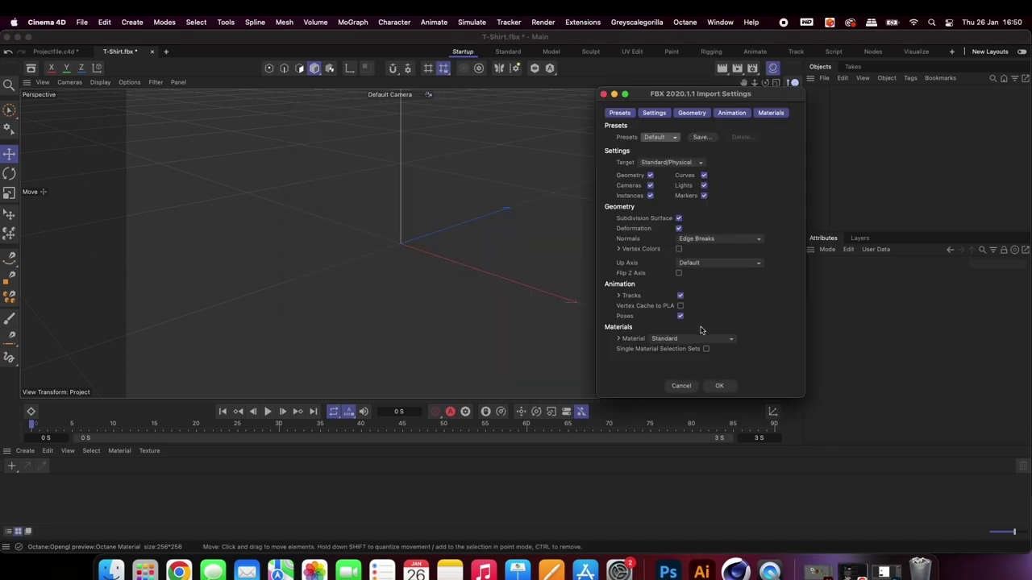
left_click(719, 385)
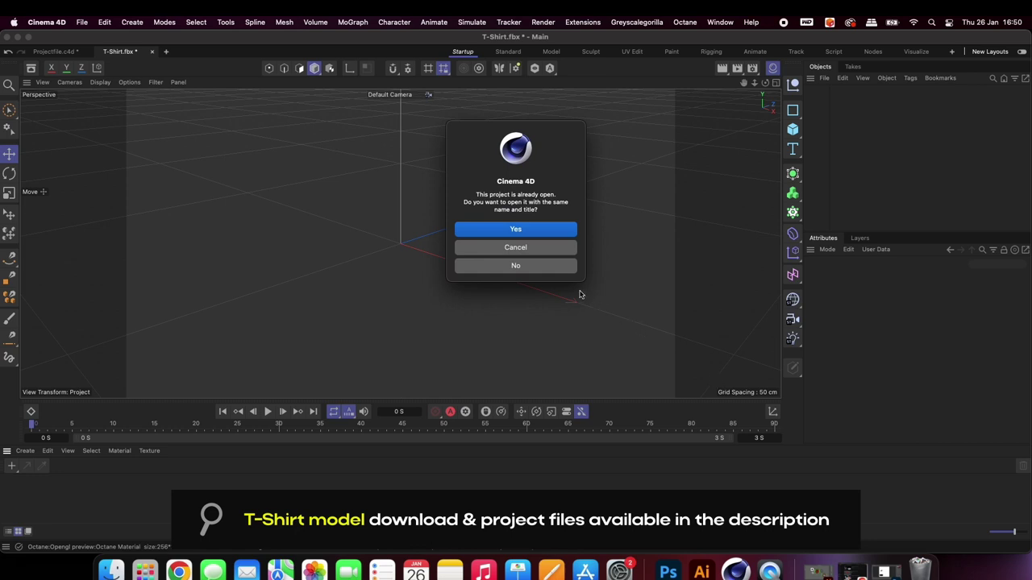
left_click(520, 232)
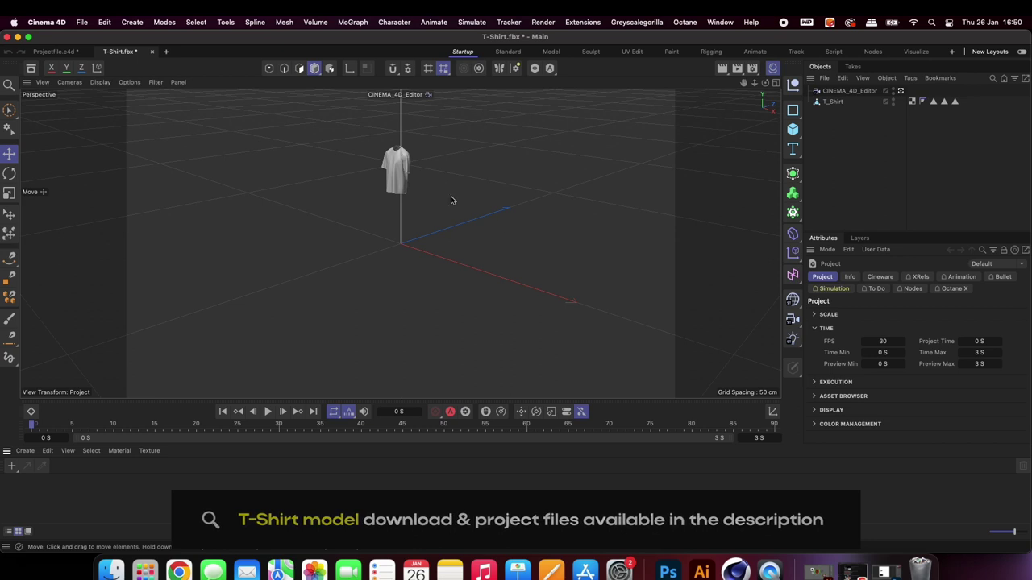
Orbit in closer to a side-on view of the shirt and switch to the Standard layout.
scroll(396, 168, "up", 5)
left_click_drag(484, 142, 351, 153, "alt")
scroll(351, 153, "up", 3)
left_click_drag(411, 166, 403, 193, "alt")
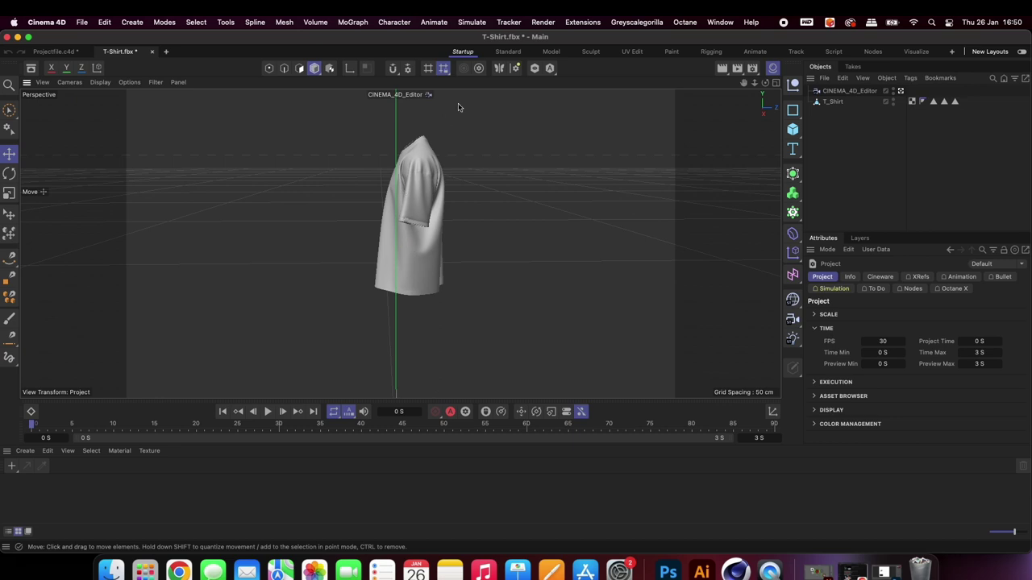
left_click(508, 52)
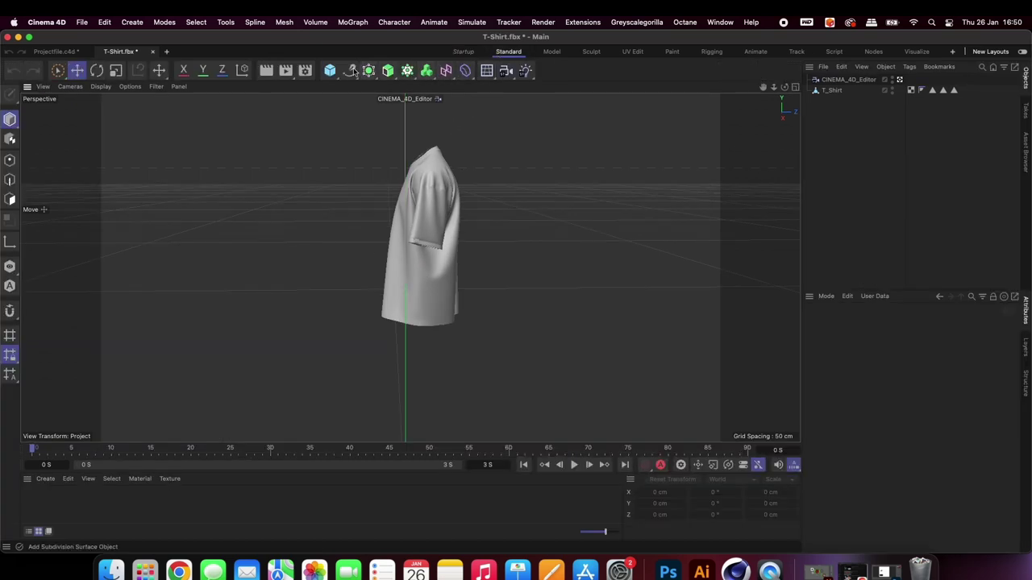
Add a Plane and rotate it 90° on Z so it stands upright.
left_click_drag(331, 70, 362, 108)
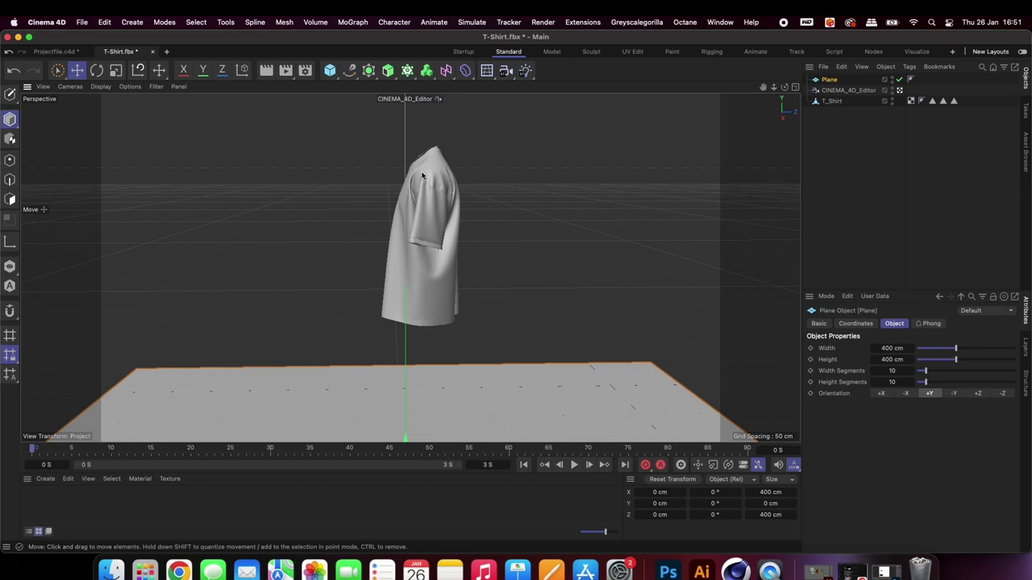
left_click_drag(420, 272, 419, 410, "alt")
left_click(96, 71)
Push the plane behind the shirt, scale it to about 553 cm and raise it to 72.86 cm.
left_click(78, 71)
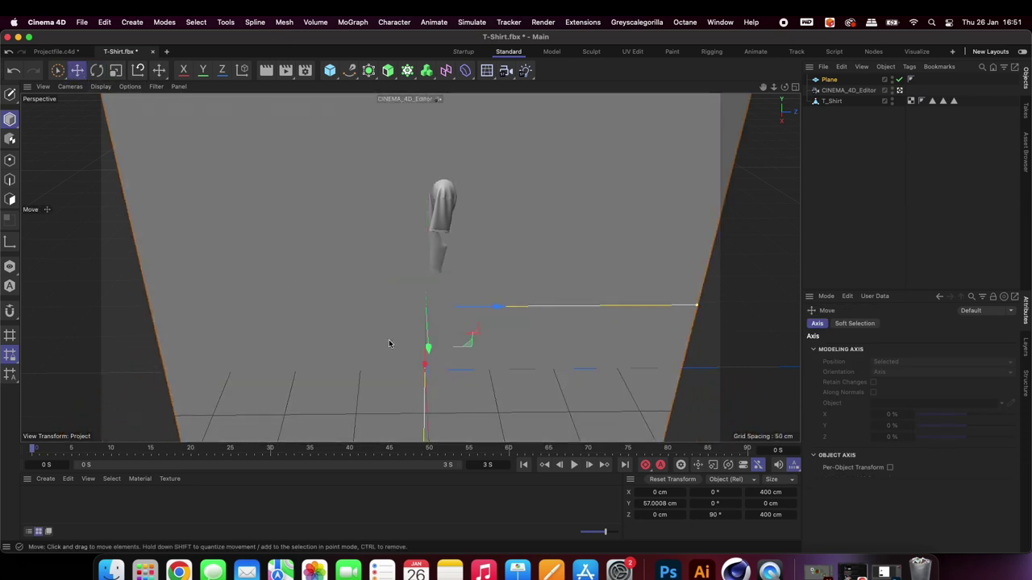
left_click_drag(426, 355, 419, 271)
left_click(115, 71)
left_click_drag(315, 159, 524, 113)
left_click(77, 71)
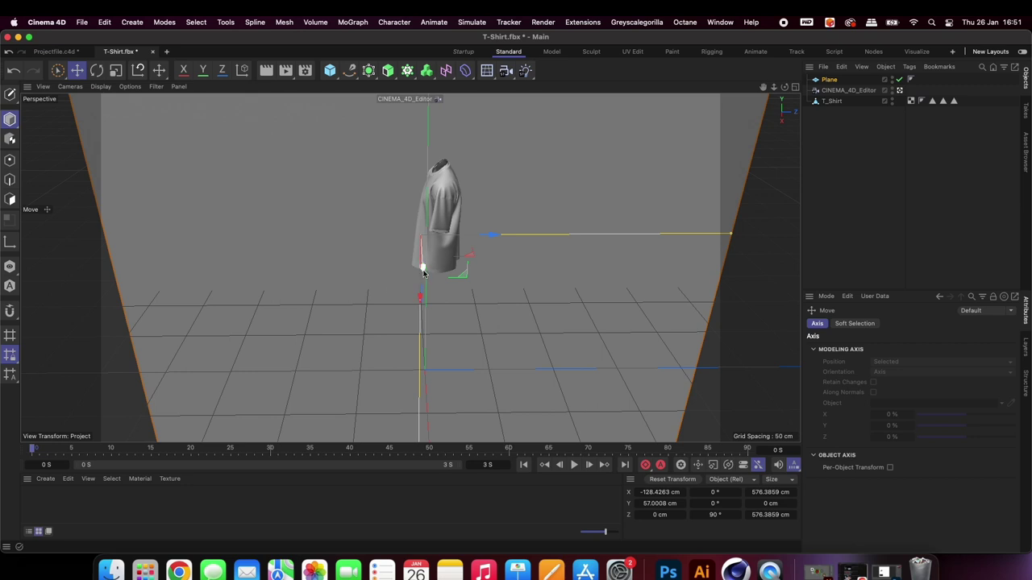
left_click_drag(423, 273, 384, 281)
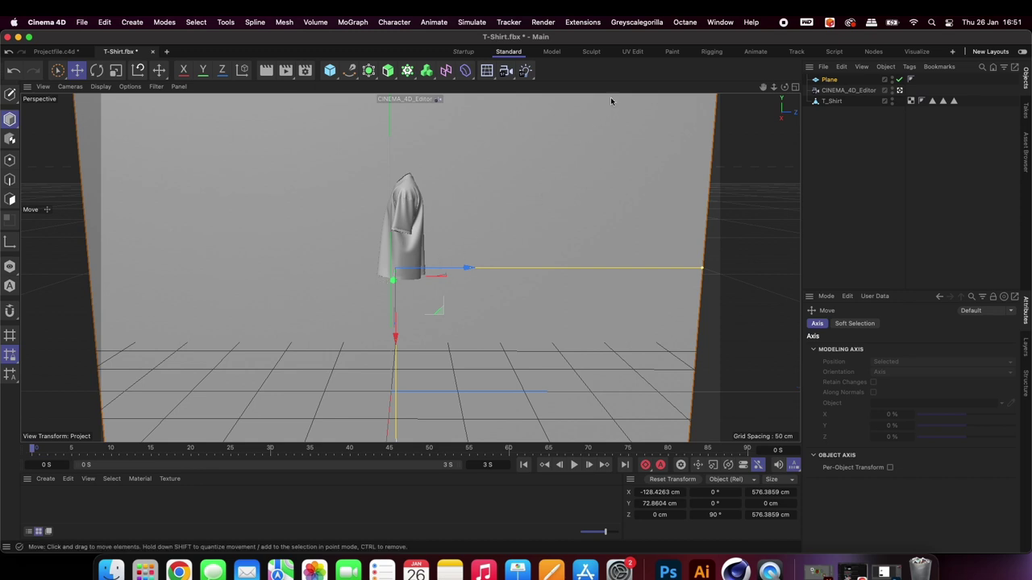
Open the Octane Dialog and add an Octane Arealight to the scene.
left_click(683, 22)
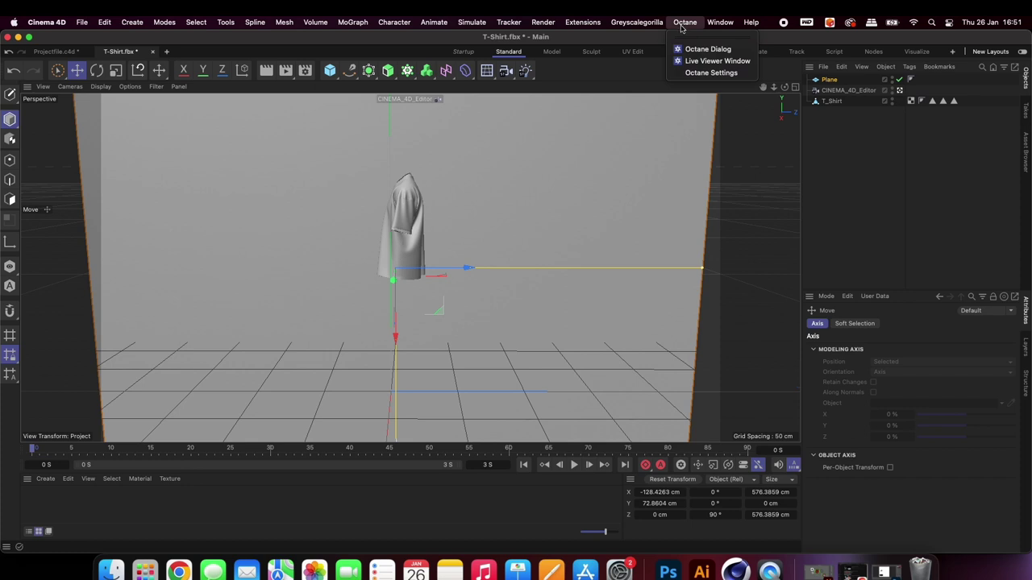
left_click(708, 49)
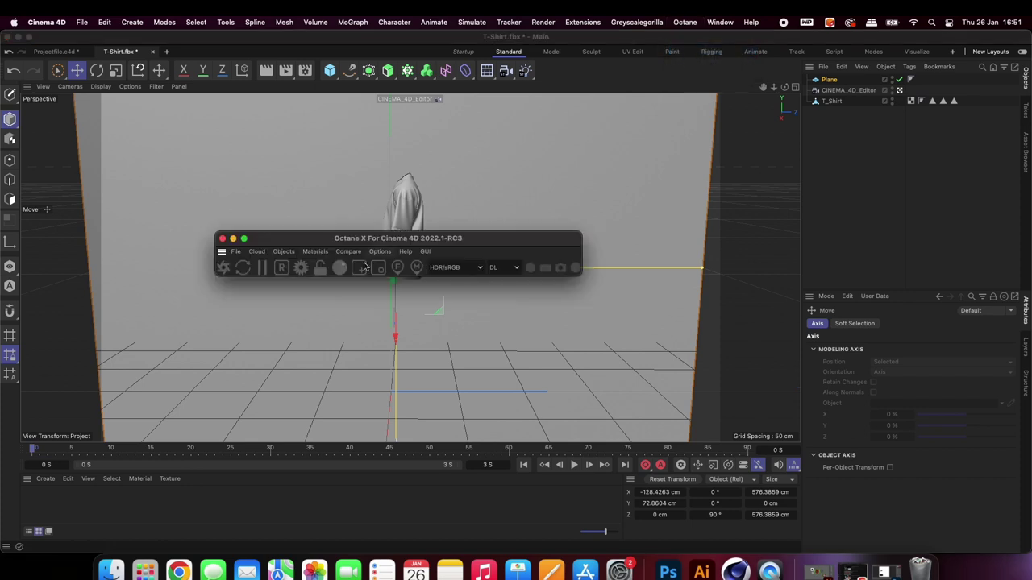
left_click_drag(290, 238, 486, 89)
left_click(479, 101)
mouse_move(493, 151)
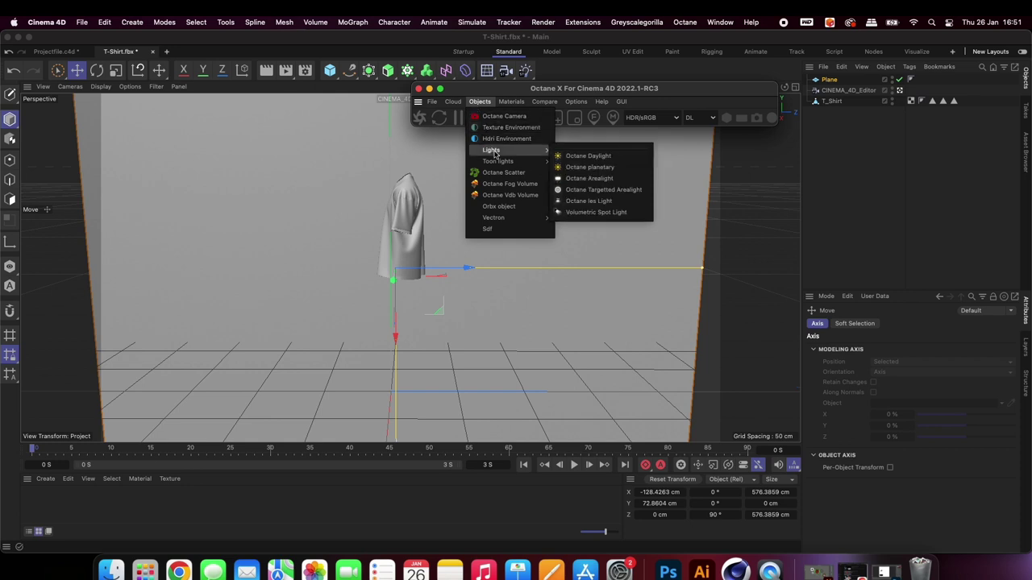
left_click(587, 178)
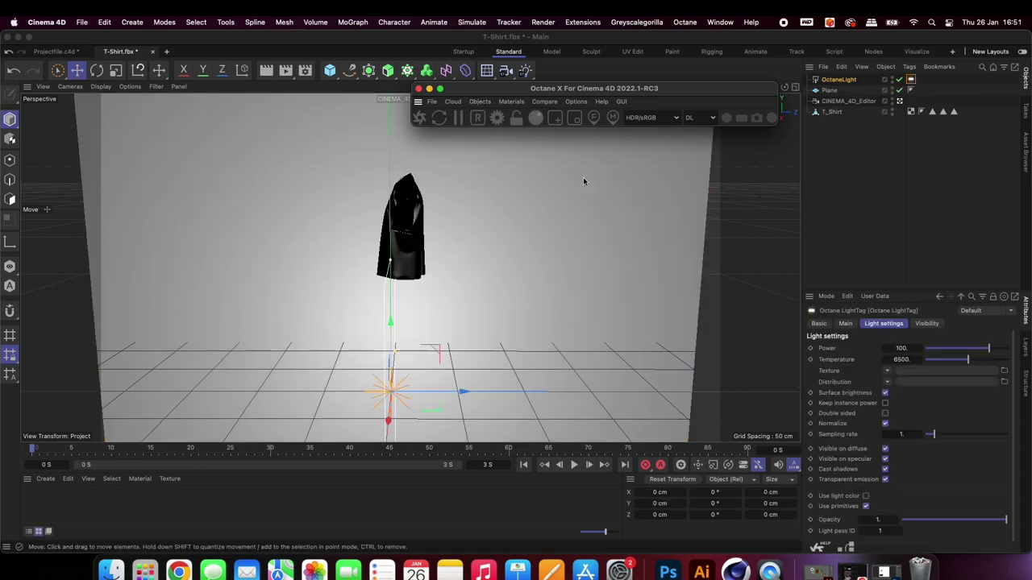
Place the light about 107 cm high and 221 cm out, with Power 10.
left_click_drag(462, 393, 594, 396)
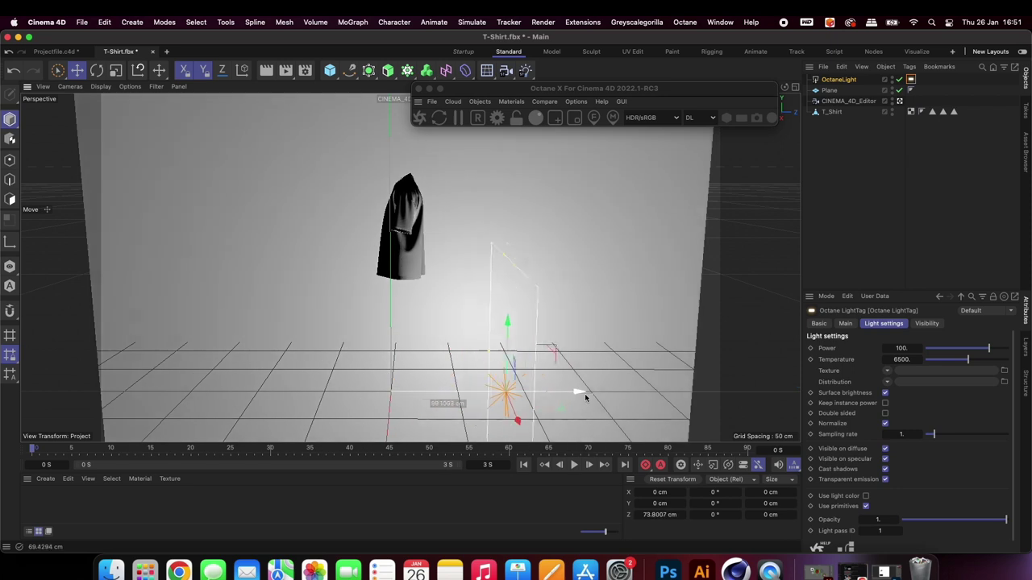
left_click_drag(526, 326, 529, 214)
left_click_drag(599, 249, 650, 287)
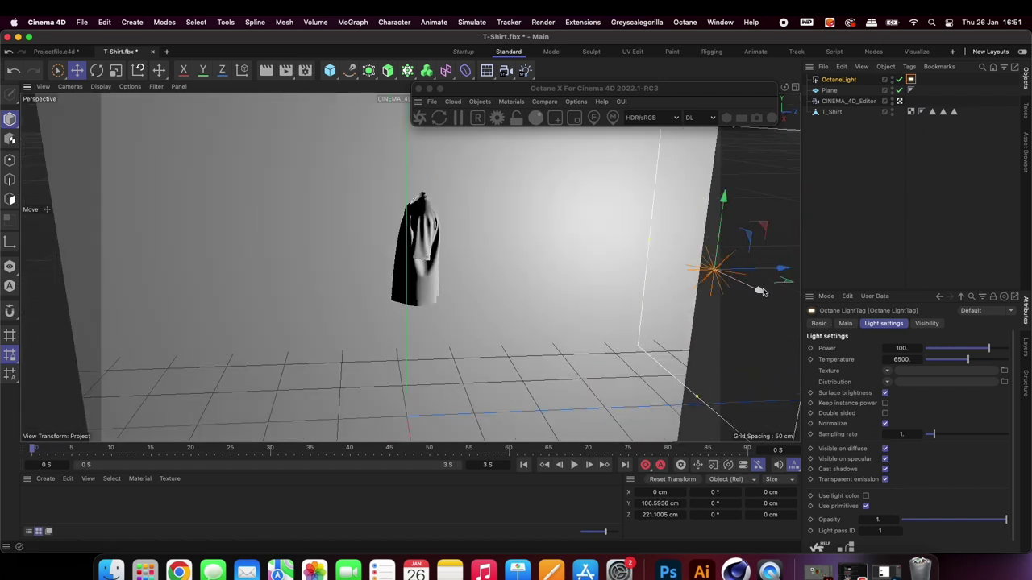
left_click_drag(763, 292, 758, 289)
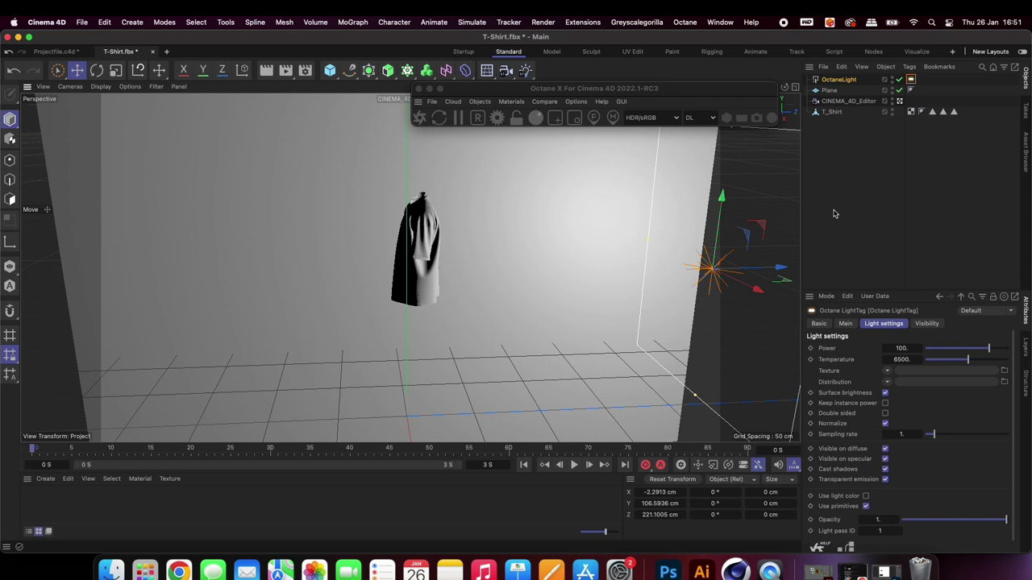
left_click(898, 348)
type("10")
key("Return")
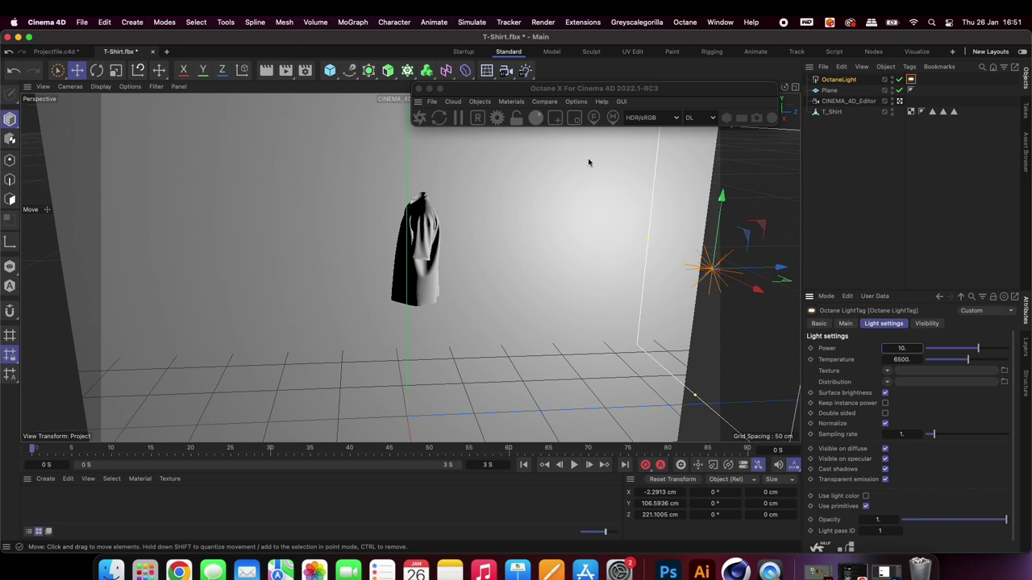
Add an Octane camera with pitch 0° and heading 90°.
left_click(480, 101)
left_click(498, 115)
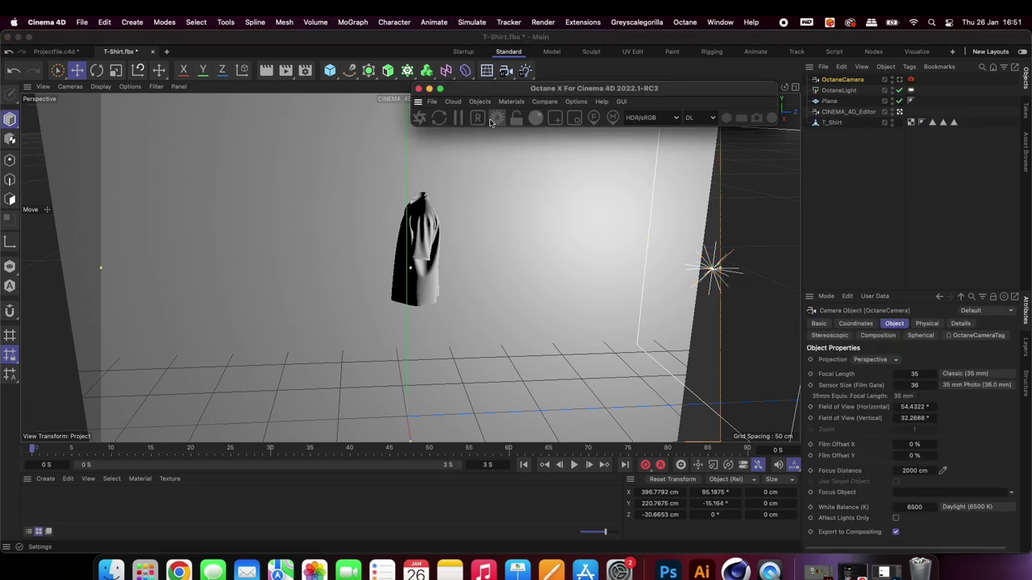
left_click(864, 230)
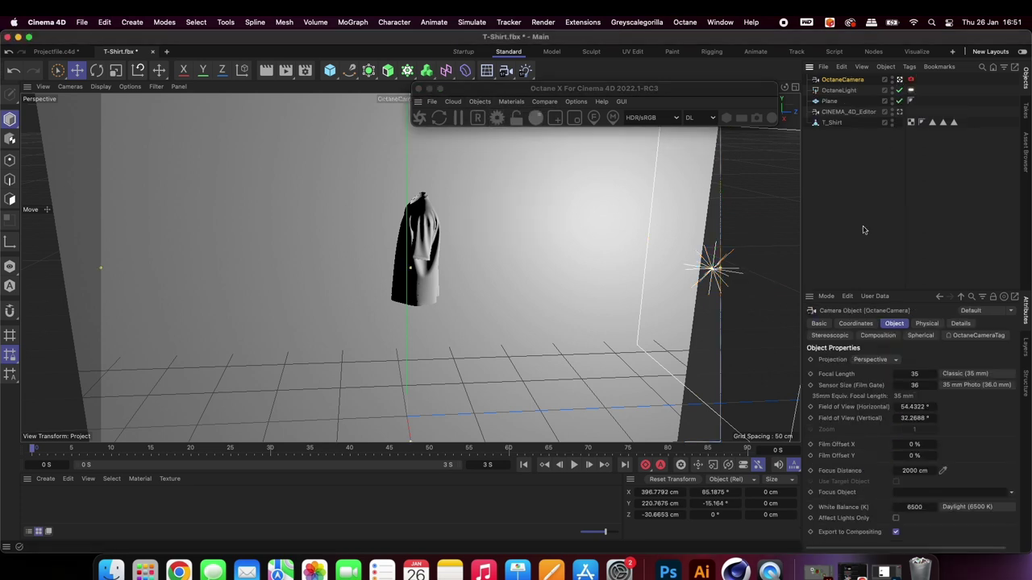
left_click(855, 326)
left_click(929, 385)
type("0")
left_click(929, 373)
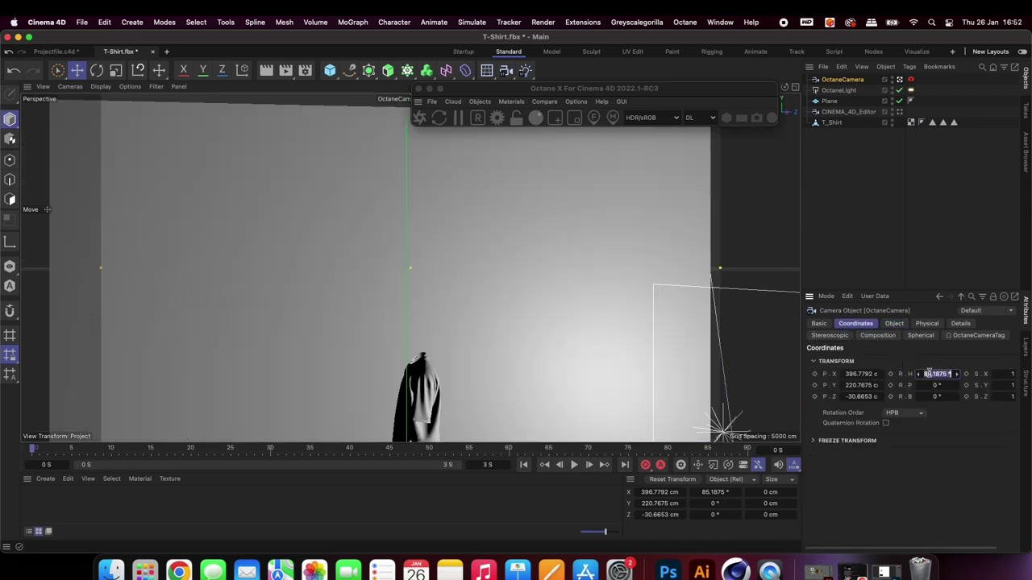
type("90")
key("Return")
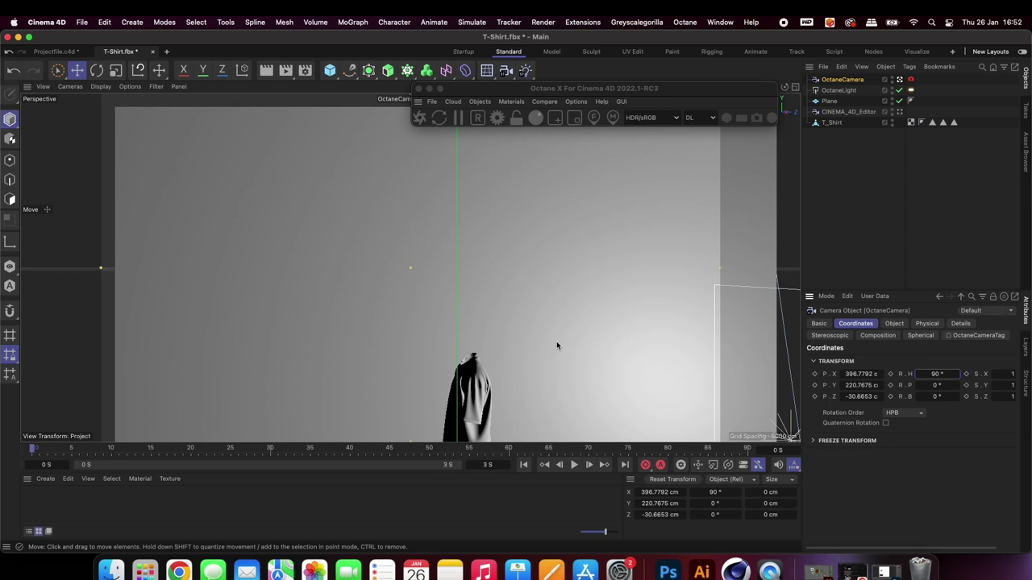
Center the T-shirt in the camera view and move in closer.
middle_click_drag(554, 347, 457, 226)
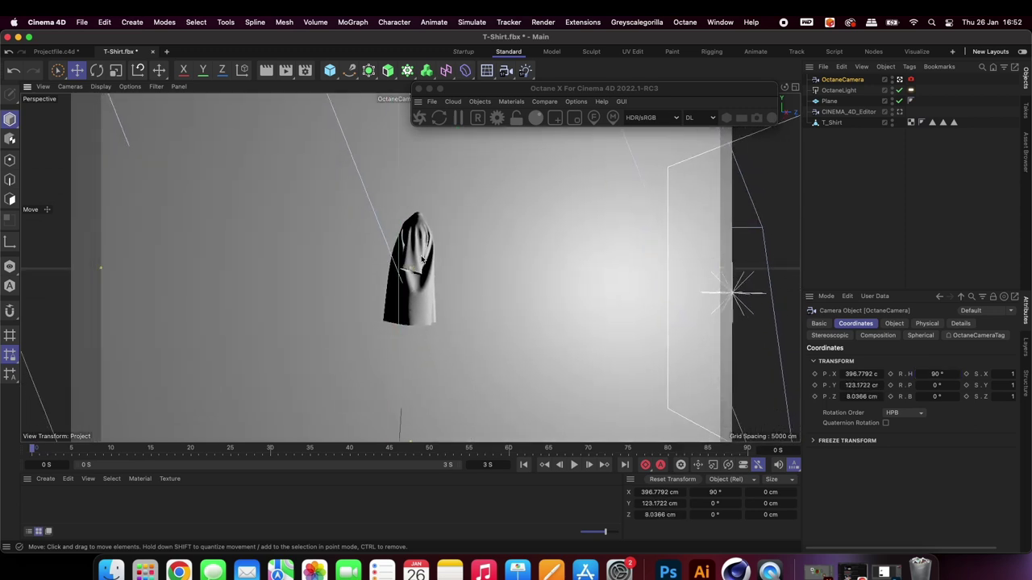
scroll(462, 242, "up", 8)
scroll(474, 242, "up", 3)
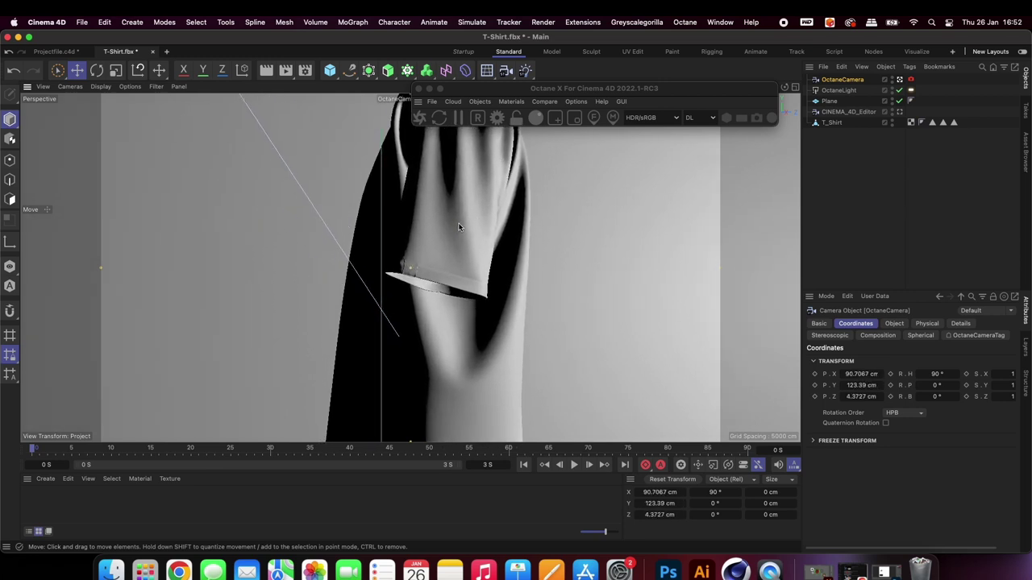
Set the camera focal length to 80 mm, frame the sleeve, and close the floating Octane window.
left_click(838, 81)
left_click(890, 323)
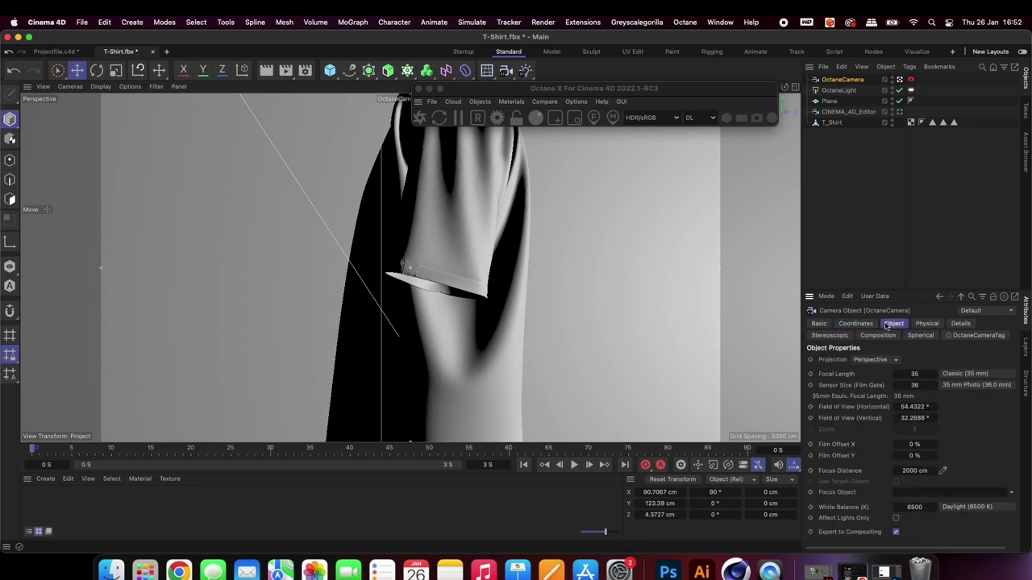
left_click(905, 373)
type("80")
key("Return")
middle_click_drag(457, 285, 350, 282, "alt")
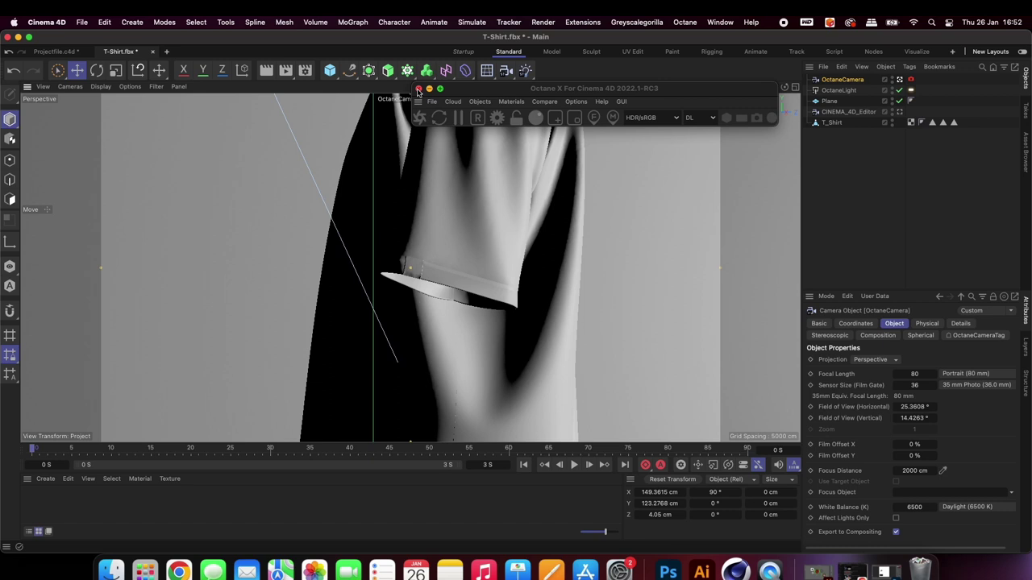
left_click(417, 89)
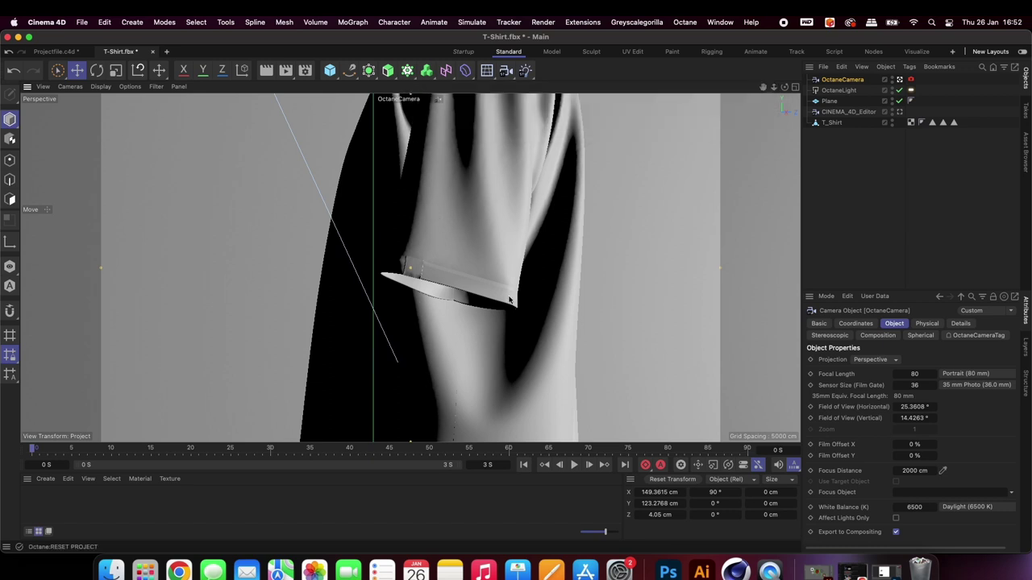
Move the Screenshot layer to the top in Photoshop, hide it, and switch to Diffuse_Alpha.psd.
left_click(667, 572)
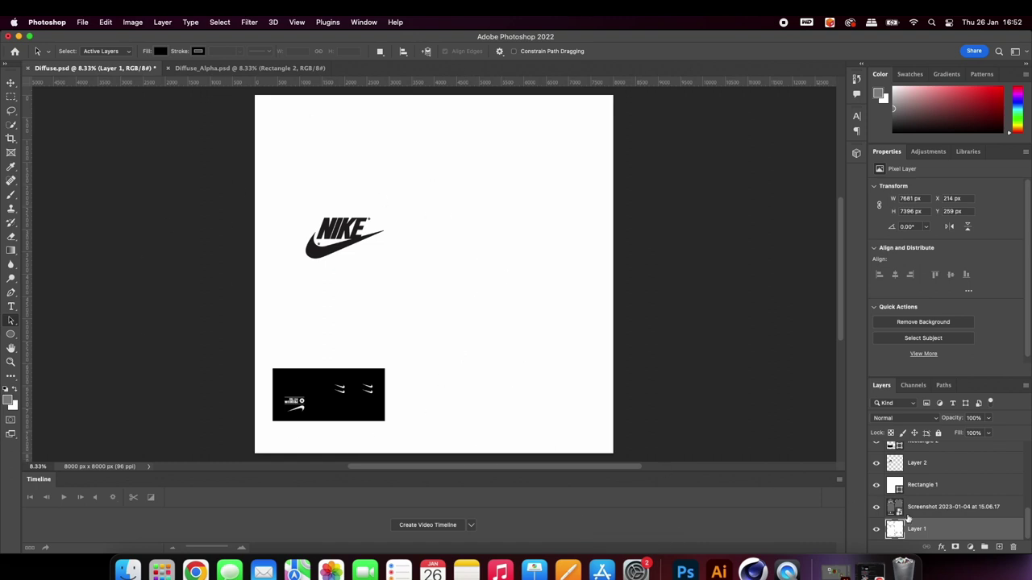
left_click_drag(923, 513, 919, 453)
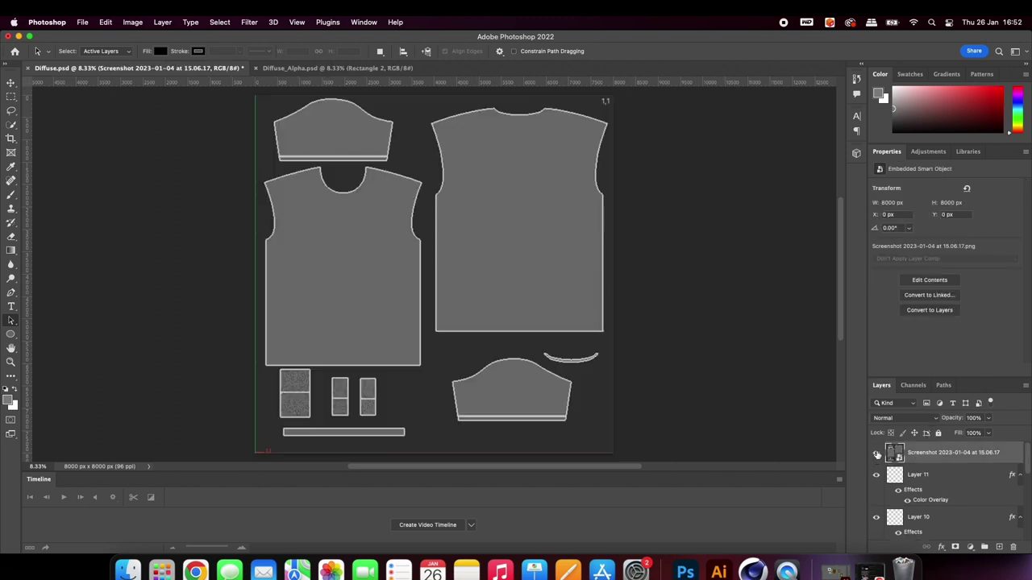
left_click(877, 454)
left_click(877, 453)
left_click(877, 454)
left_click(877, 454)
left_click(877, 454)
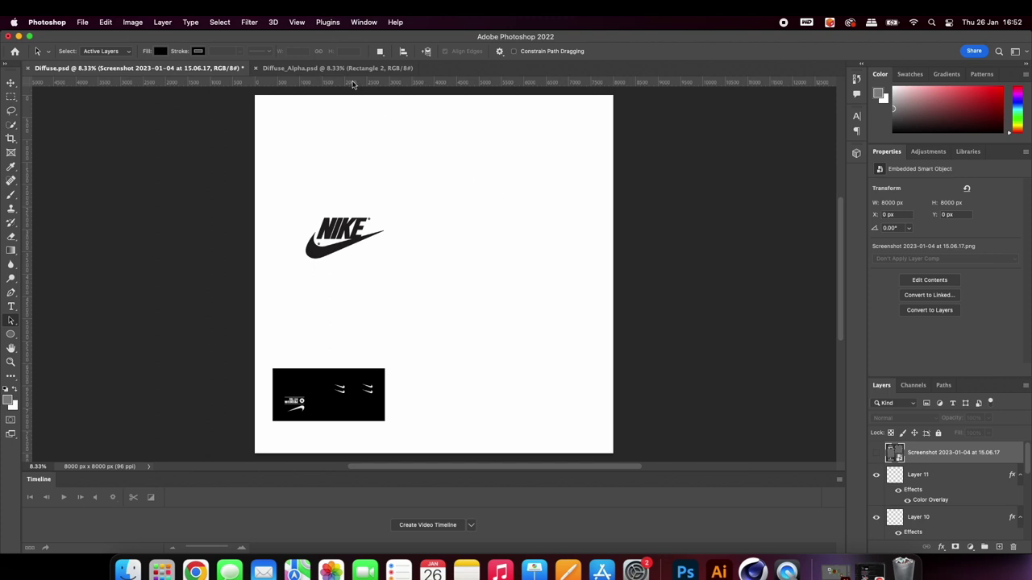
left_click(348, 68)
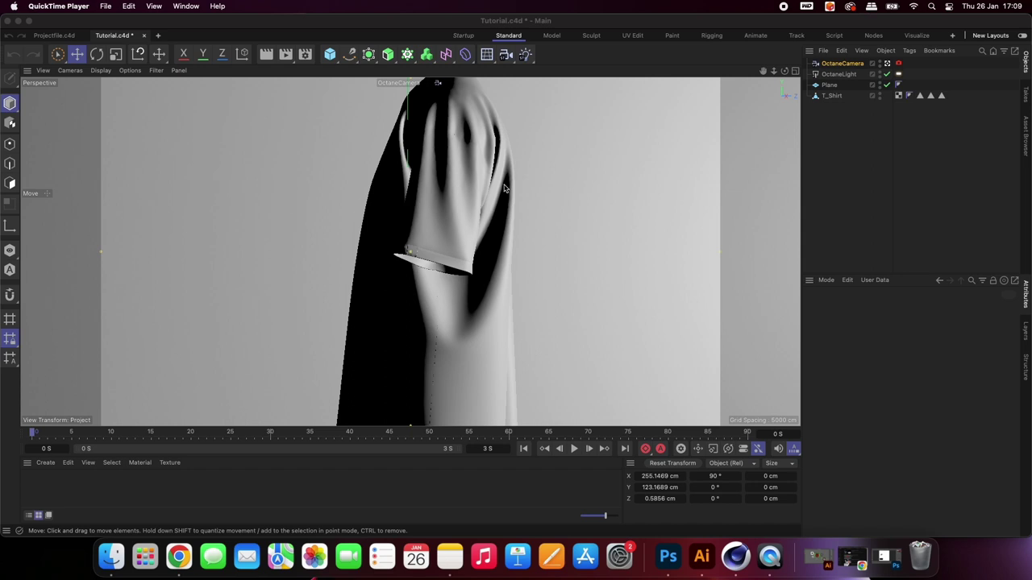
Dock the Octane Live Viewer right of the viewport, render a T-shirt preview, then pause it.
left_click(629, 25)
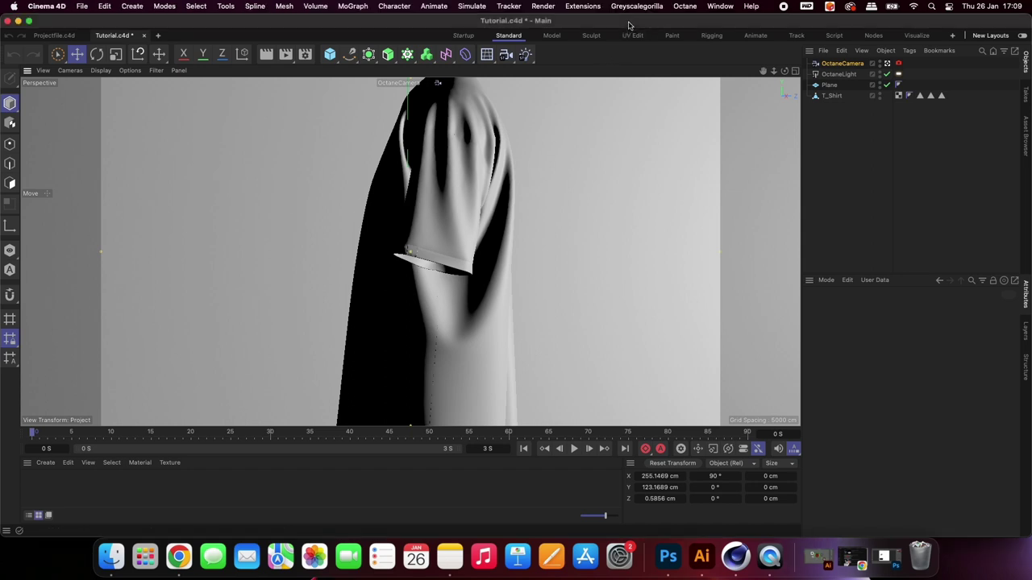
left_click(685, 5)
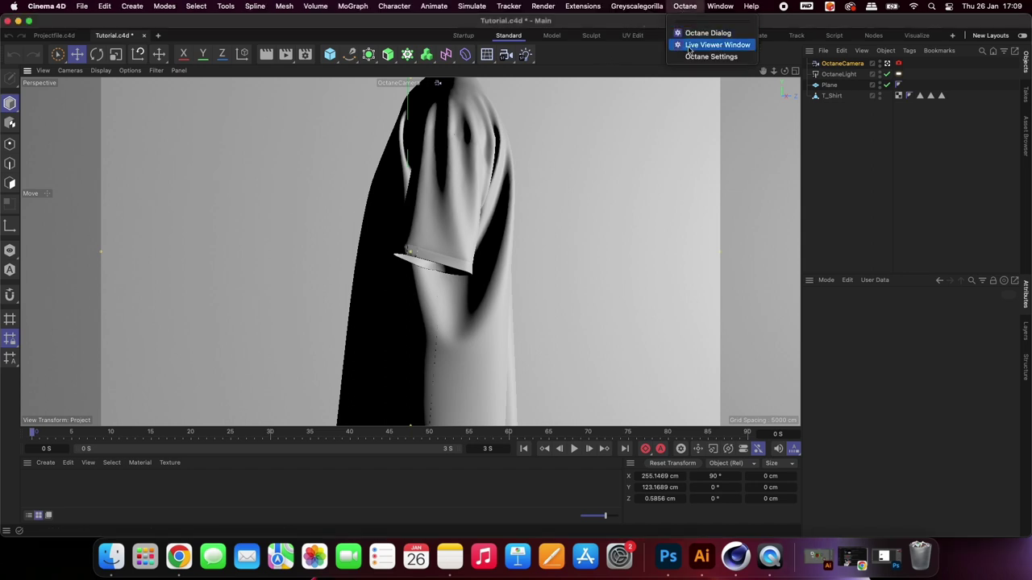
left_click(699, 42)
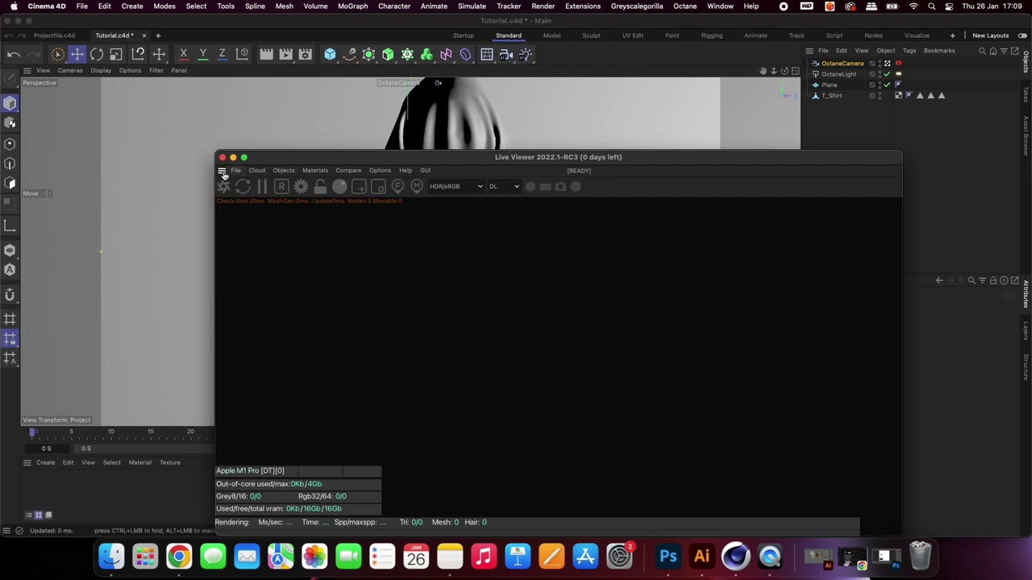
left_click_drag(713, 138, 757, 127)
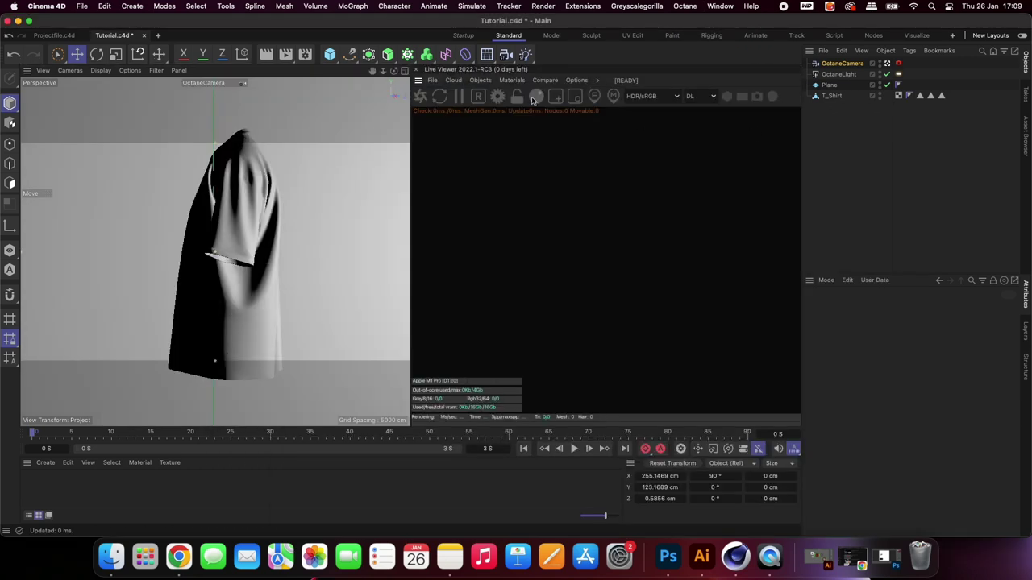
left_click(420, 97)
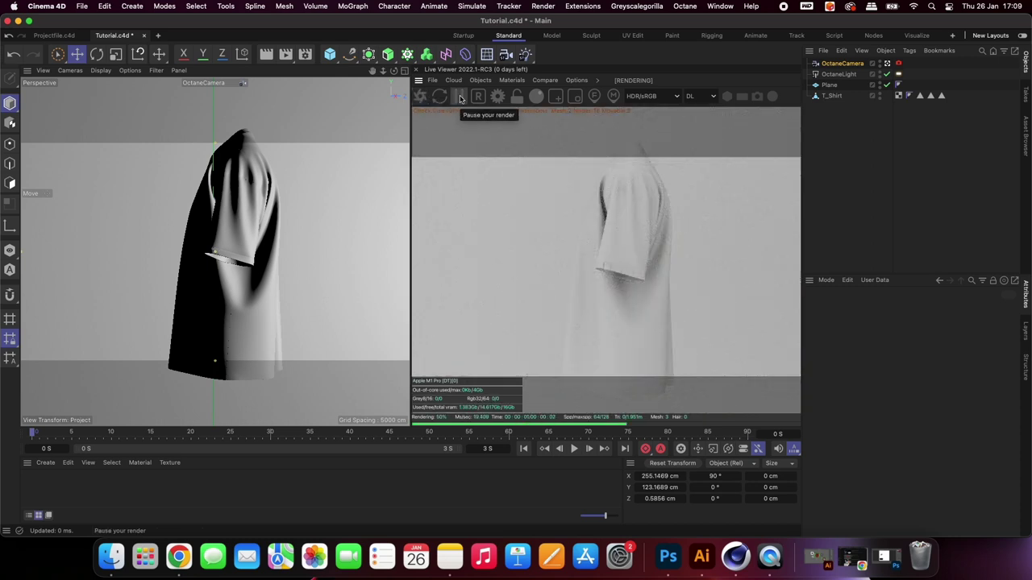
left_click(460, 98)
Add an HDRI Environment sky and load art_studio_4k.exr into its image texture.
left_click(480, 80)
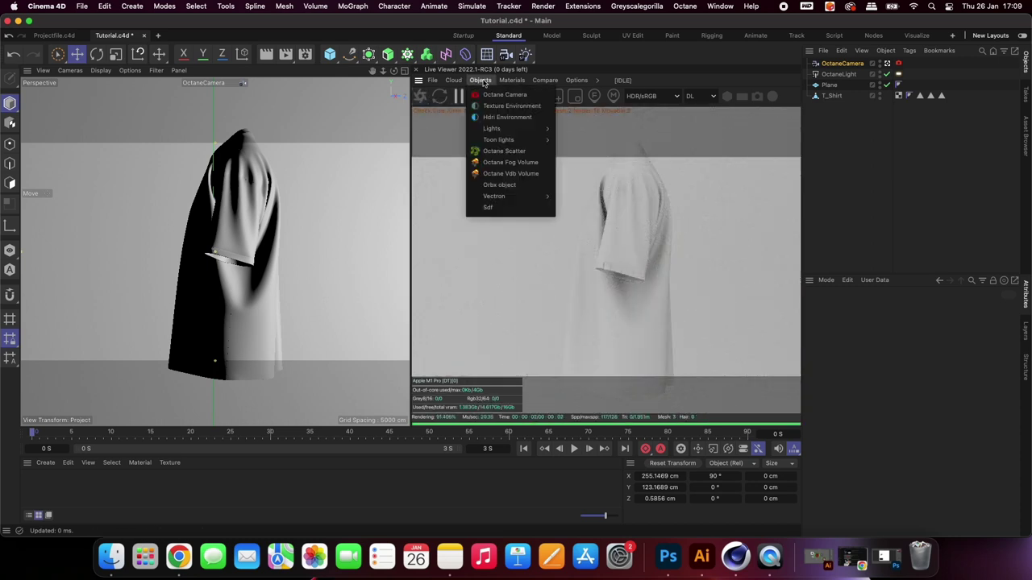
left_click(489, 117)
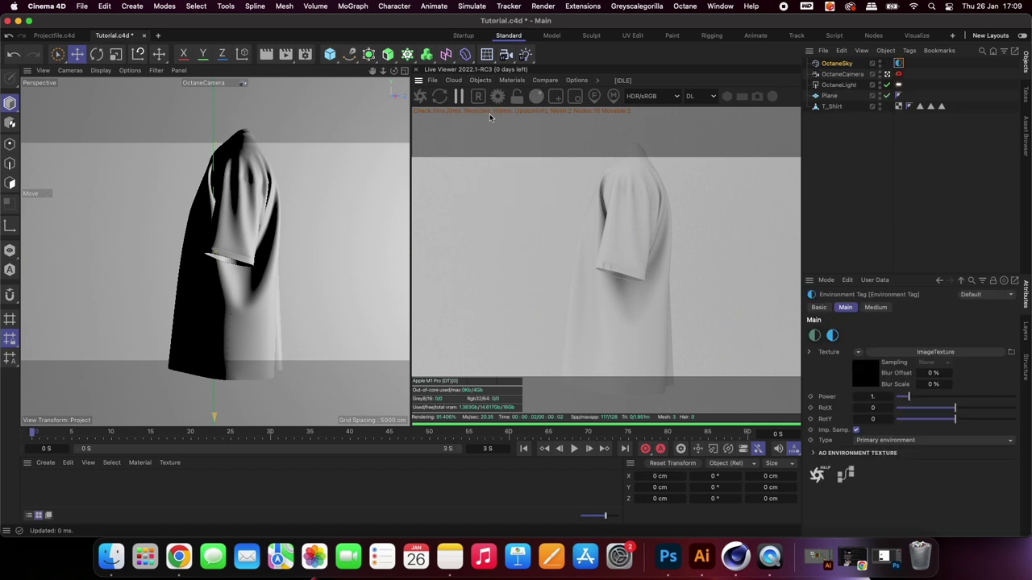
left_click(862, 372)
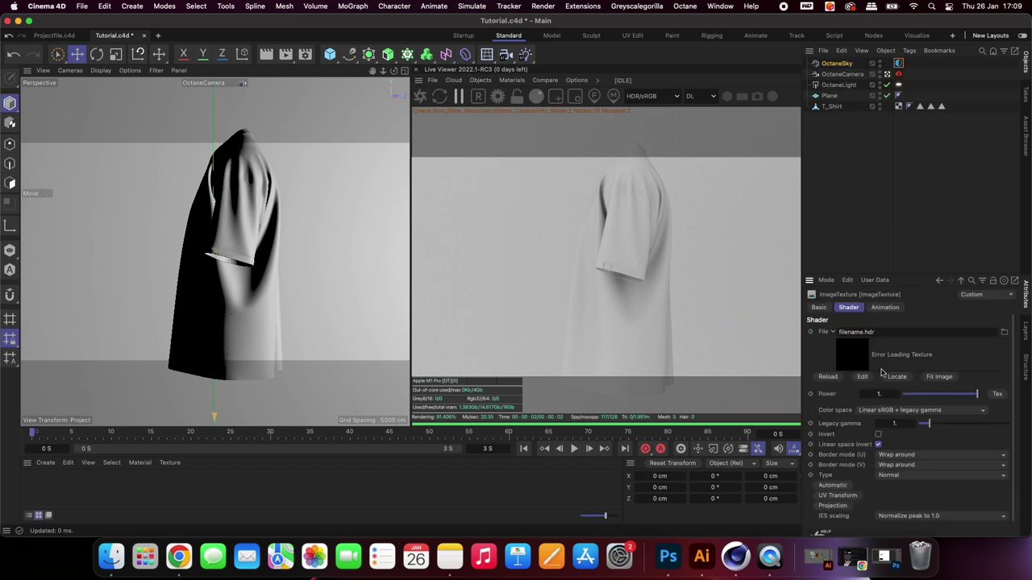
left_click(1003, 333)
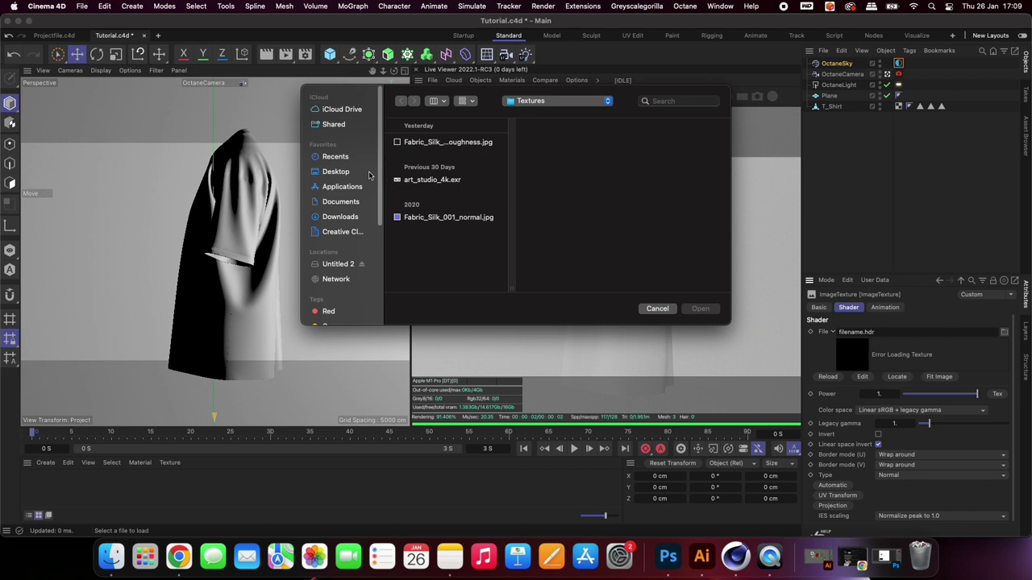
left_click(395, 181)
left_click(701, 310)
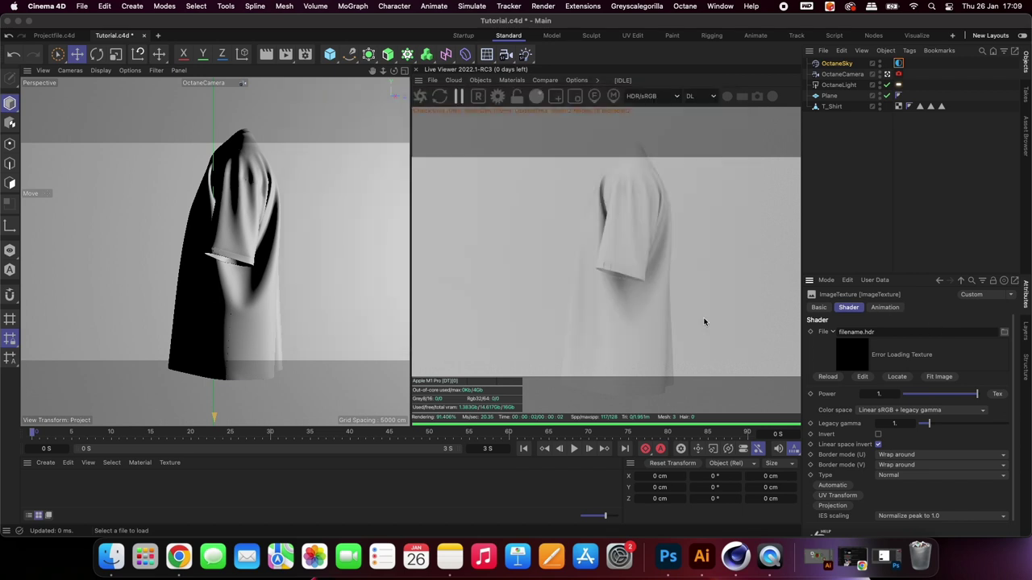
left_click(499, 251)
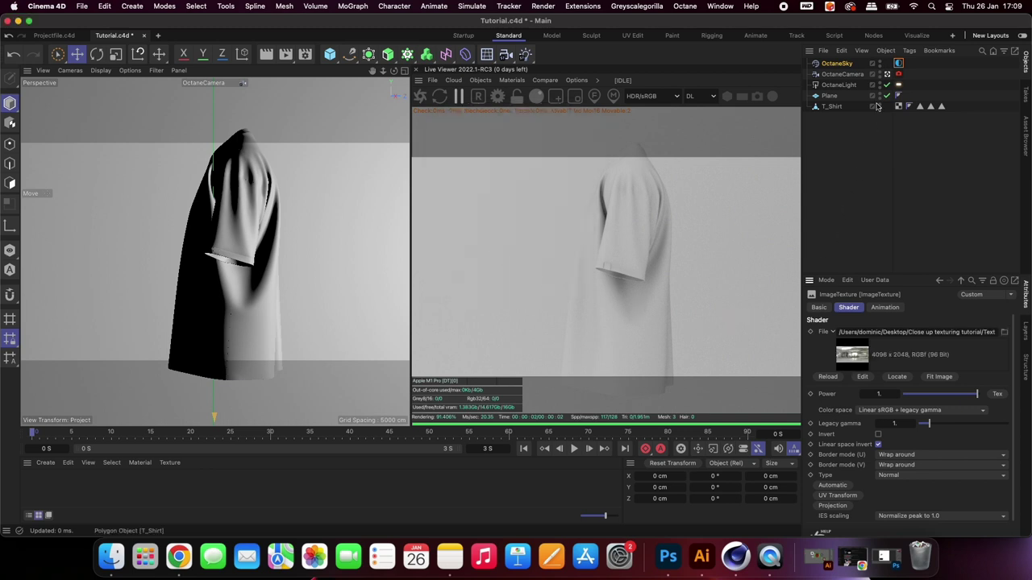
Set the sky's Environment Tag to Power 0.7 and RotX 0.03.
left_click(898, 64)
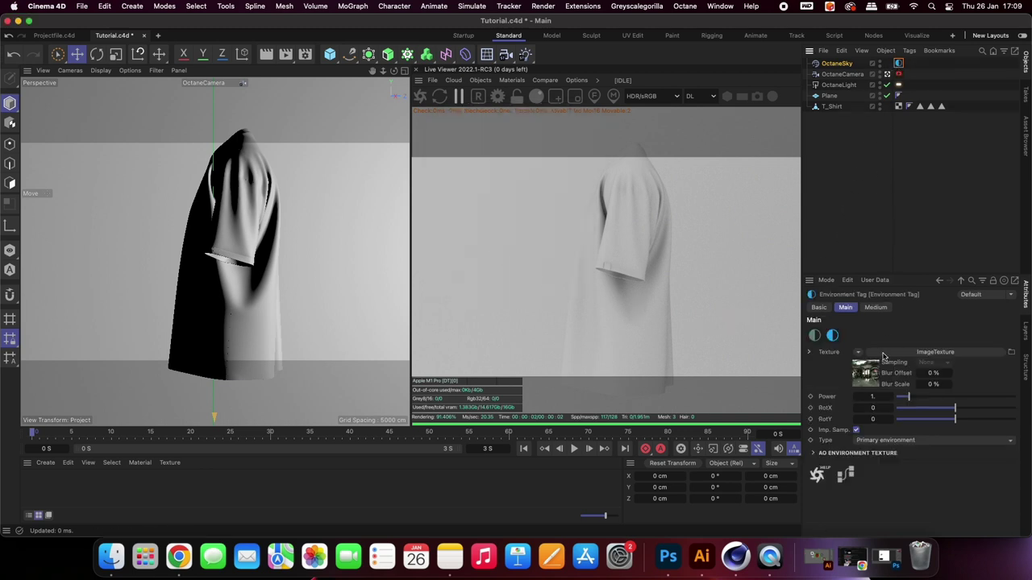
left_click(874, 395)
key("Return")
left_click(874, 408)
key("Return")
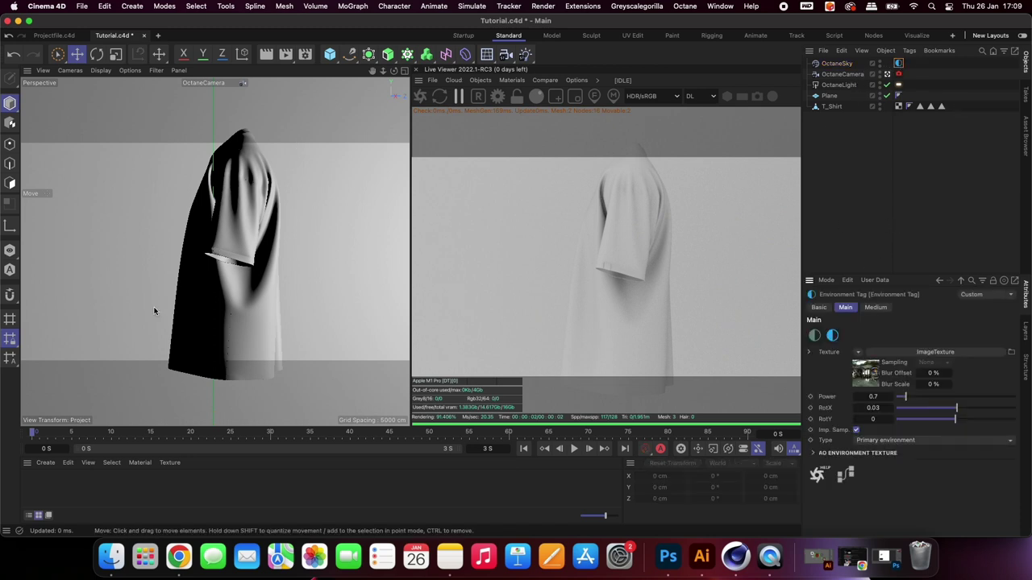
Switch the renderer to Octane Renderer with a 1080 × 1920 pixel output size.
left_click(305, 54)
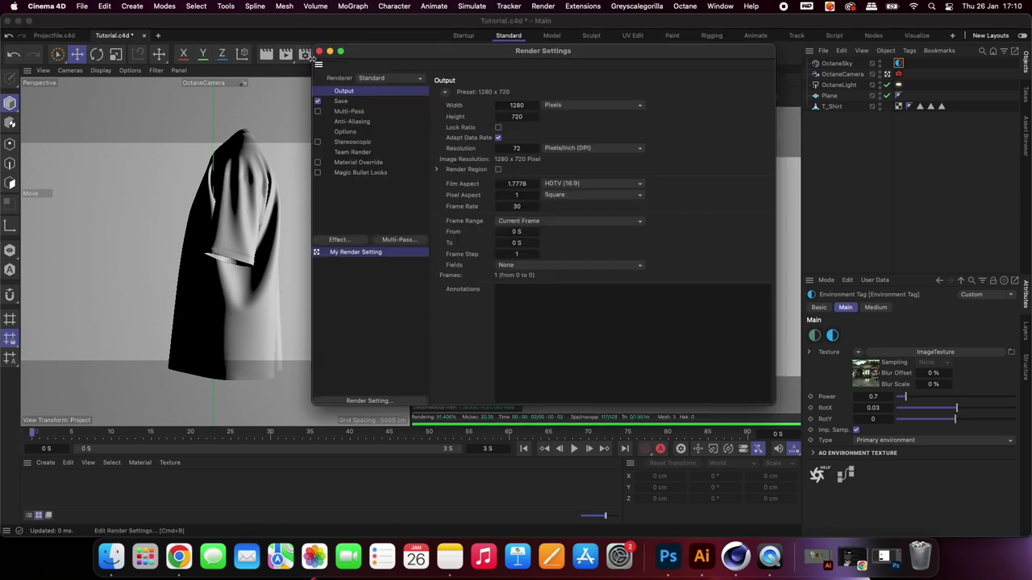
left_click(387, 77)
left_click(392, 135)
type("1080")
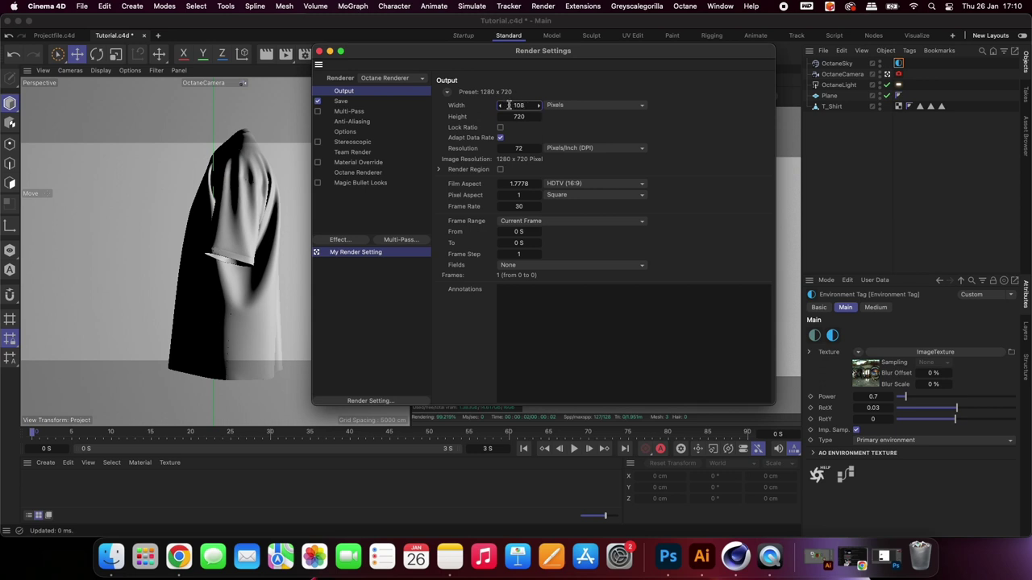
left_click(513, 117)
type("19")
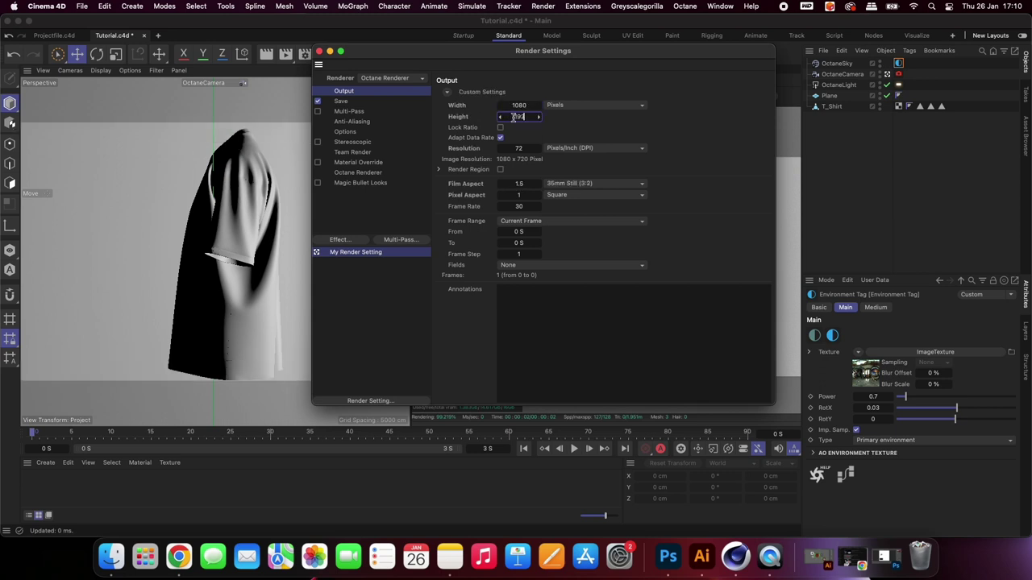
key("Return")
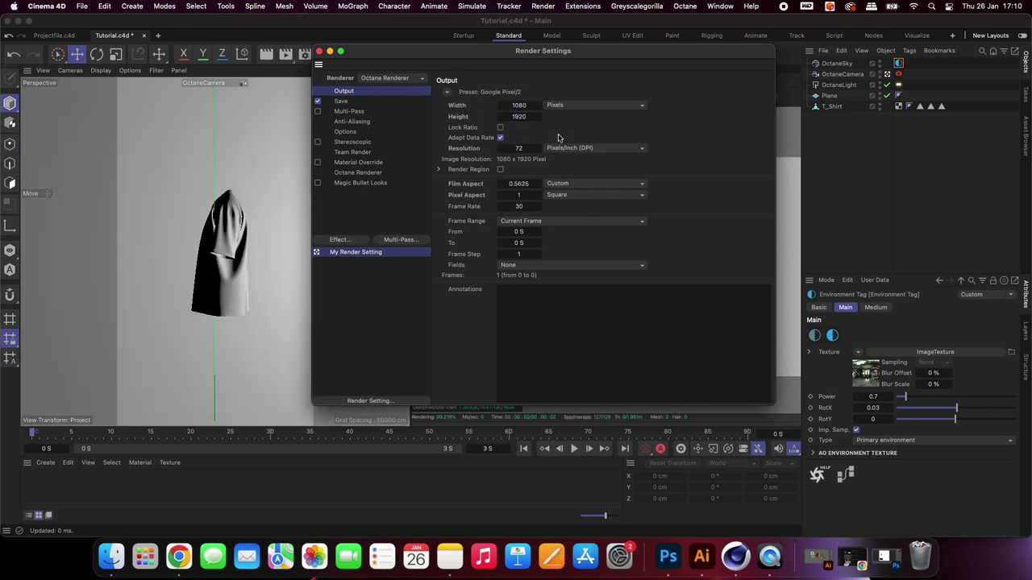
Restart the Live Viewer render and bring the OctaneCamera in to about X 62.61 cm on the cuff.
left_click(319, 51)
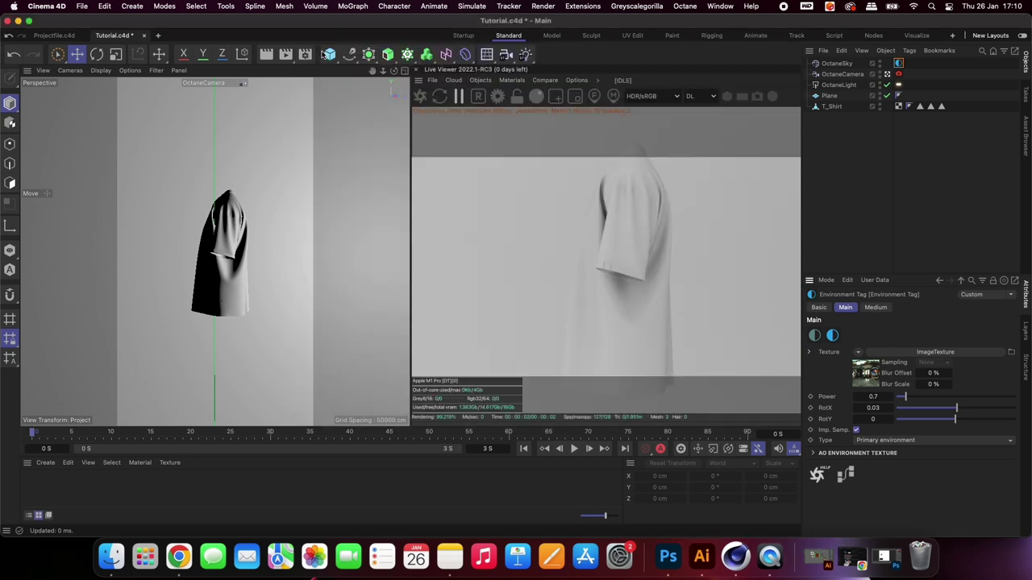
left_click(418, 100)
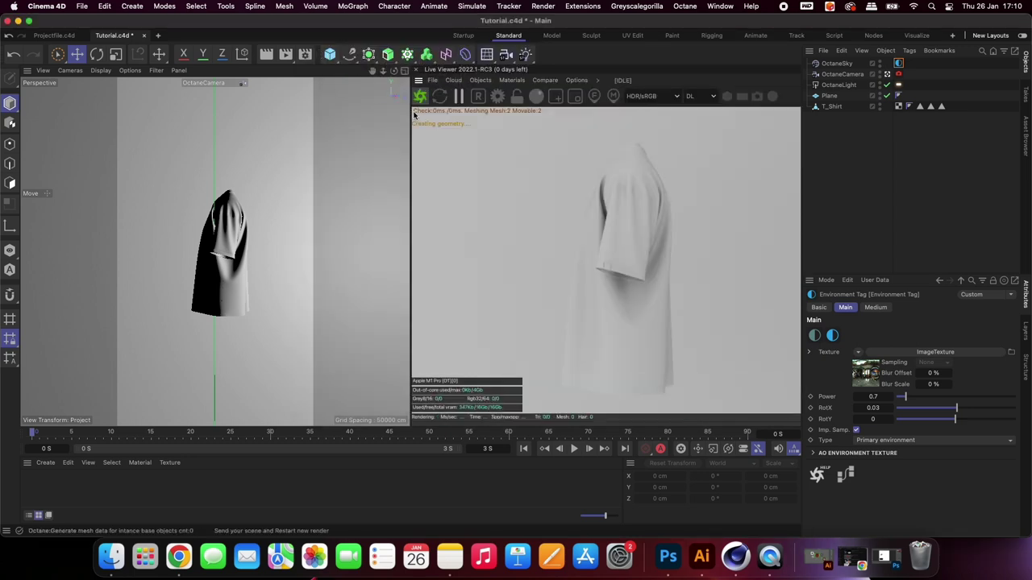
left_click(843, 73)
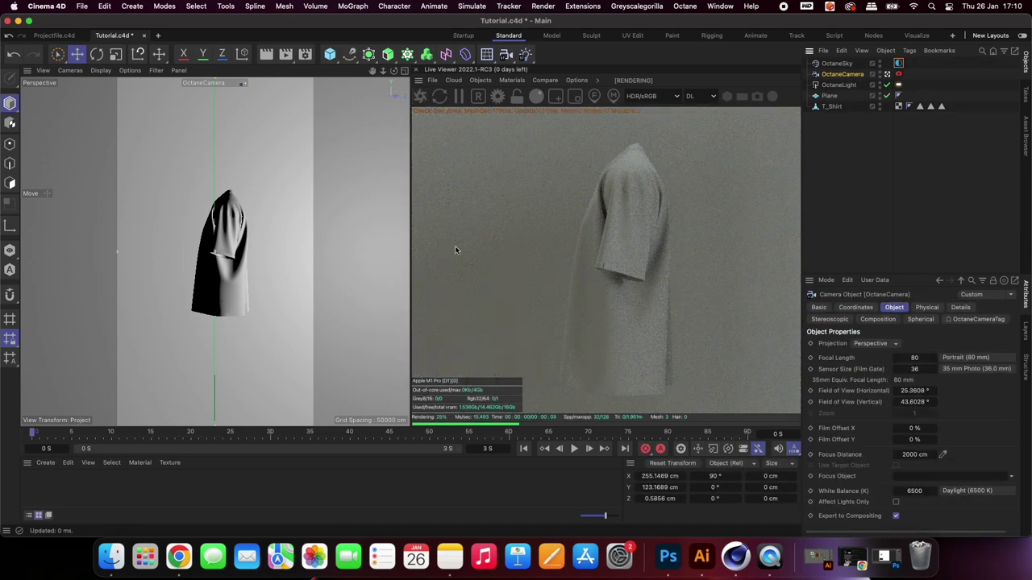
scroll(281, 231, "up", 10)
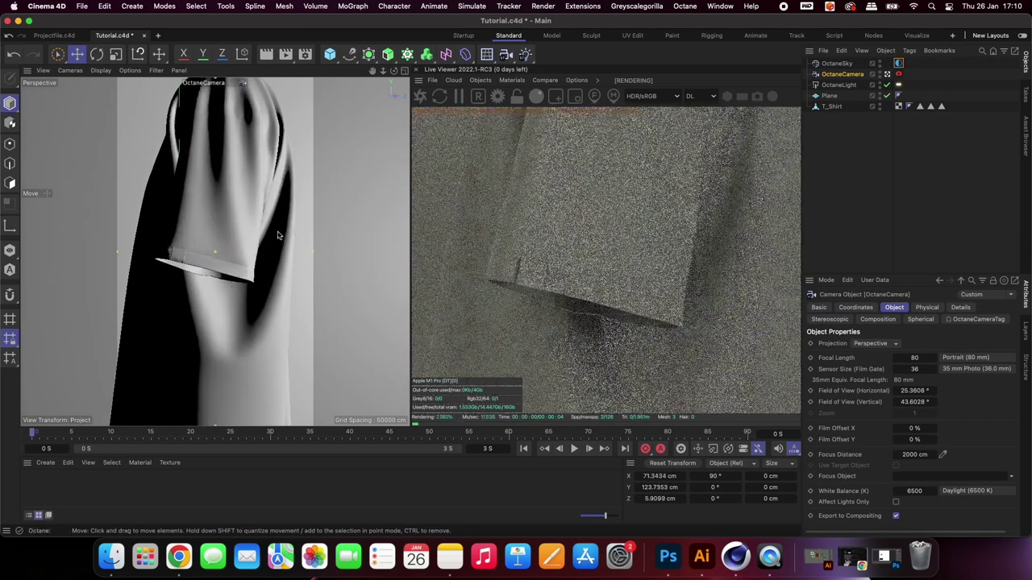
mouse_move(277, 235)
middle_mouse_down("alt")
mouse_move(248, 233)
mouse_move(274, 233)
middle_mouse_up("alt")
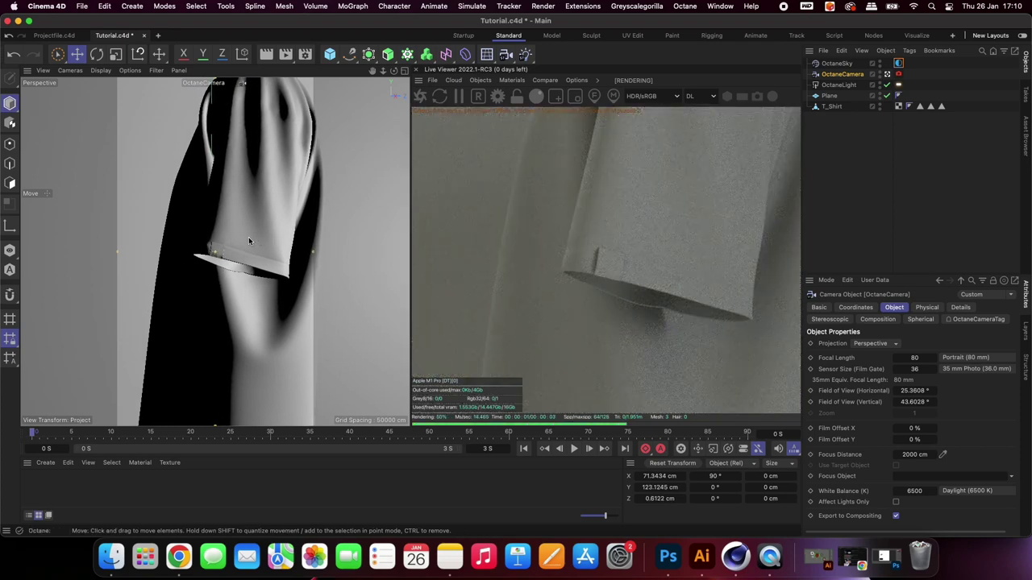
scroll(248, 237, "up", 1)
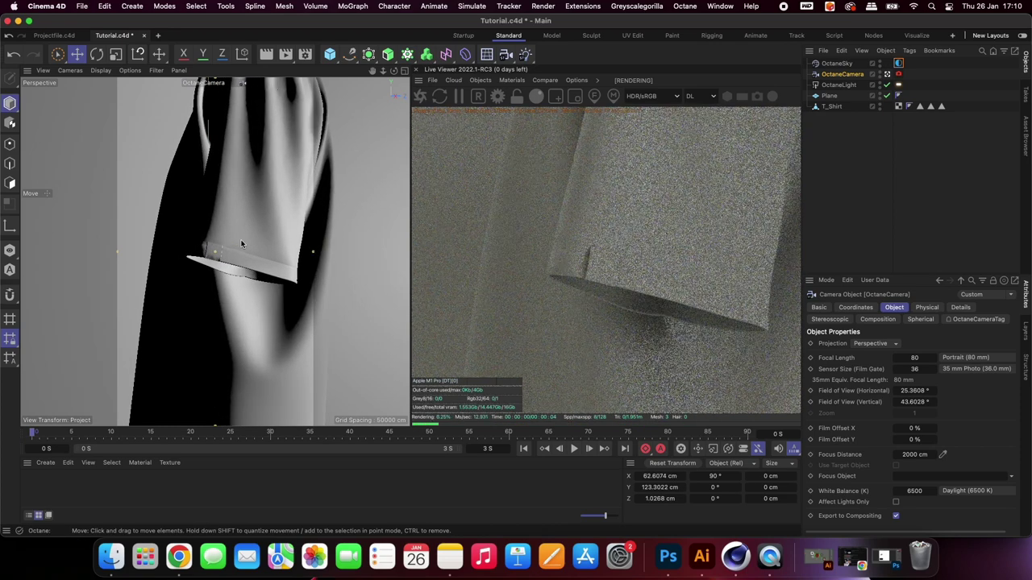
middle_click_drag(241, 243, 250, 242, "alt")
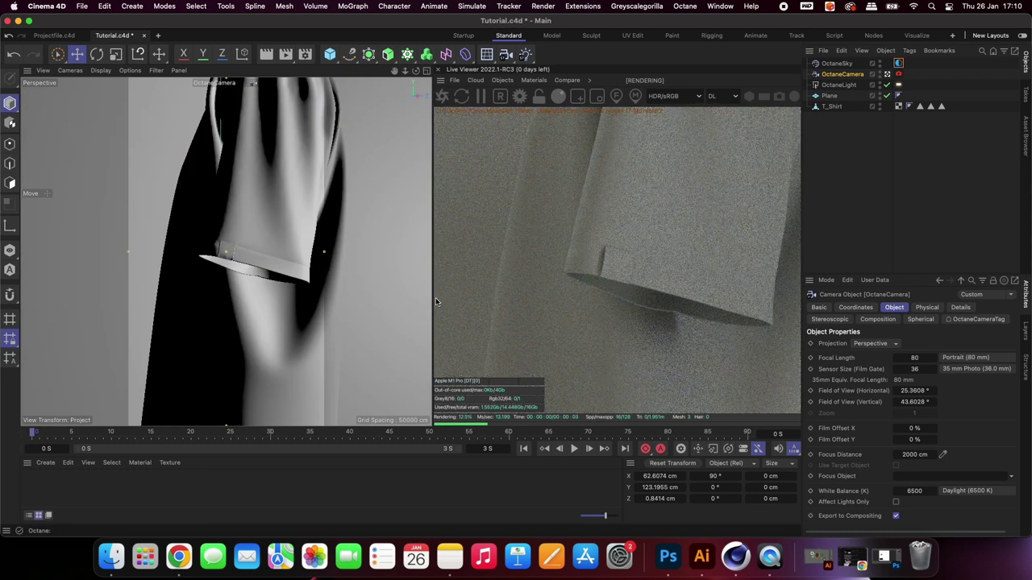
Create a new Octane Material and set its Material type to Glossy.
left_click(46, 462)
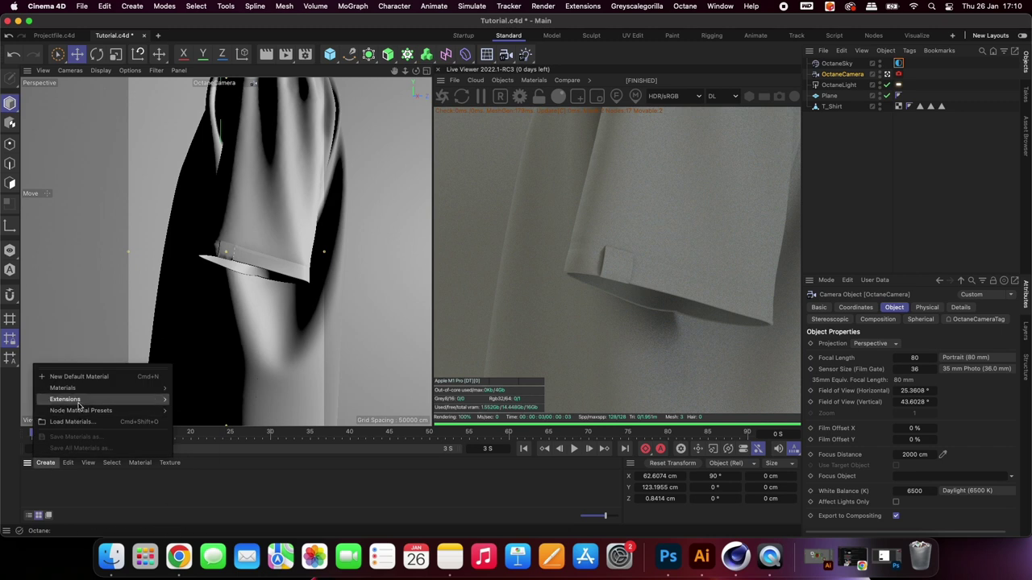
mouse_move(72, 399)
mouse_move(191, 401)
left_click(239, 448)
double_click(33, 488)
left_click(119, 256)
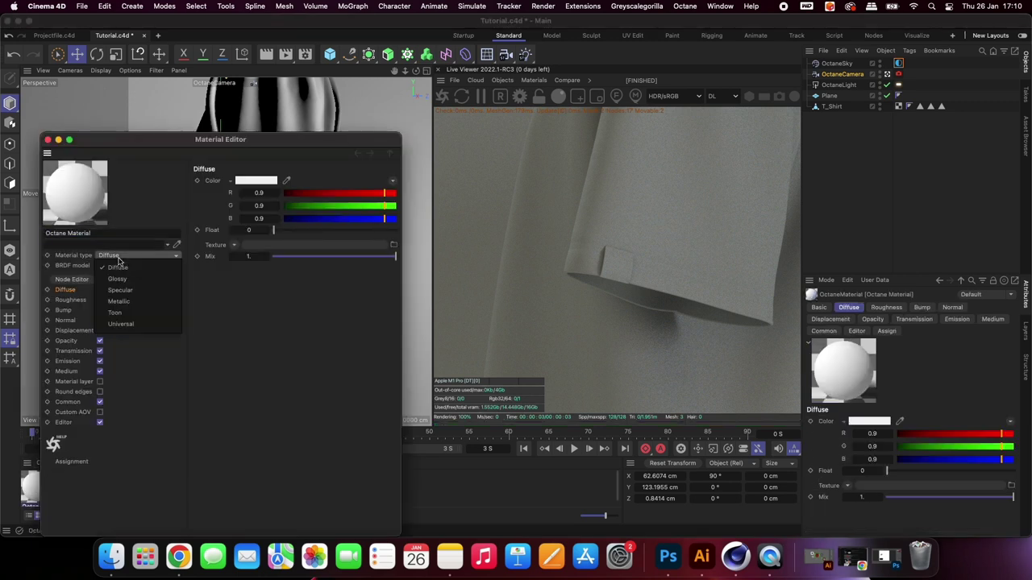
left_click(121, 280)
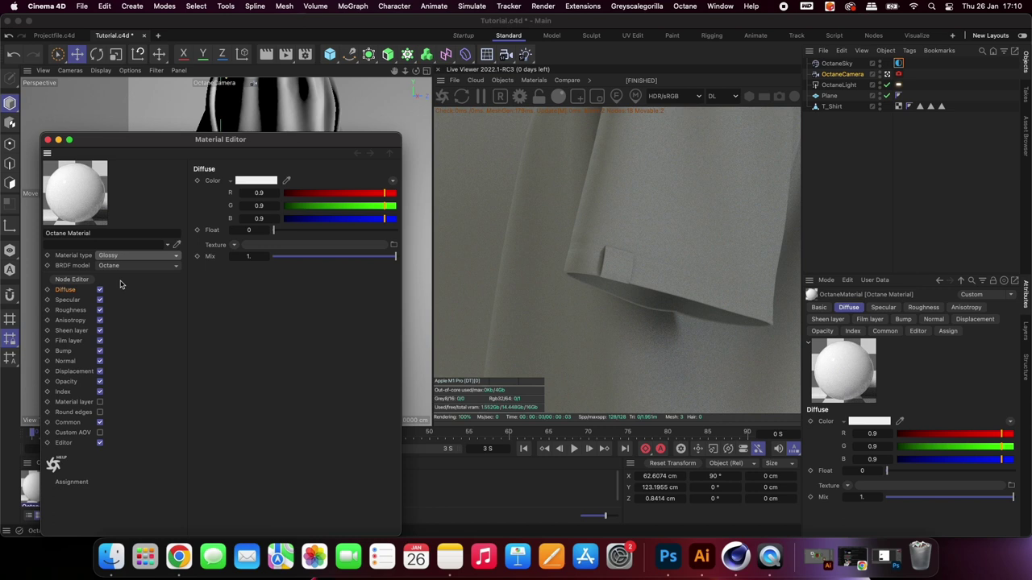
Show the glossy material in the Octane Node Editor and pan the graph.
left_click(73, 280)
middle_click_drag(358, 350, 438, 276)
type("1")
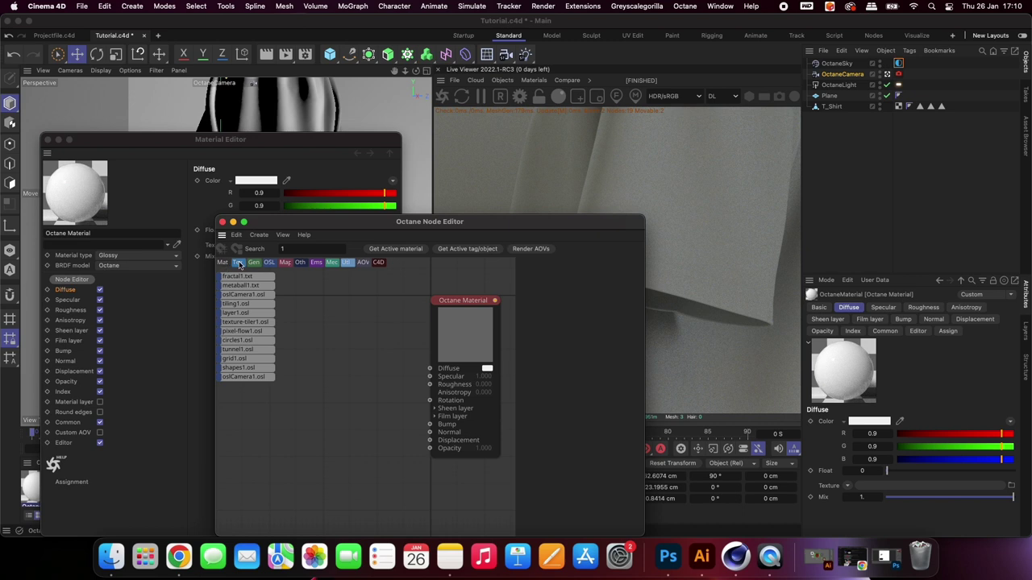
Search 'im' in the Node Editor and add an Image Texture node loaded with the silk roughness map.
left_click(253, 264)
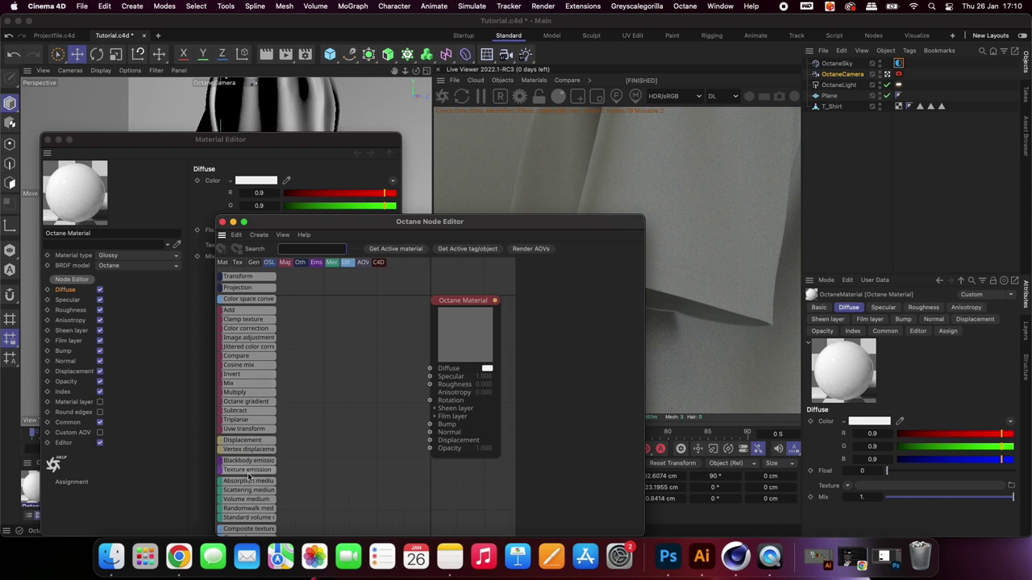
key("i")
left_click(304, 249)
type("im")
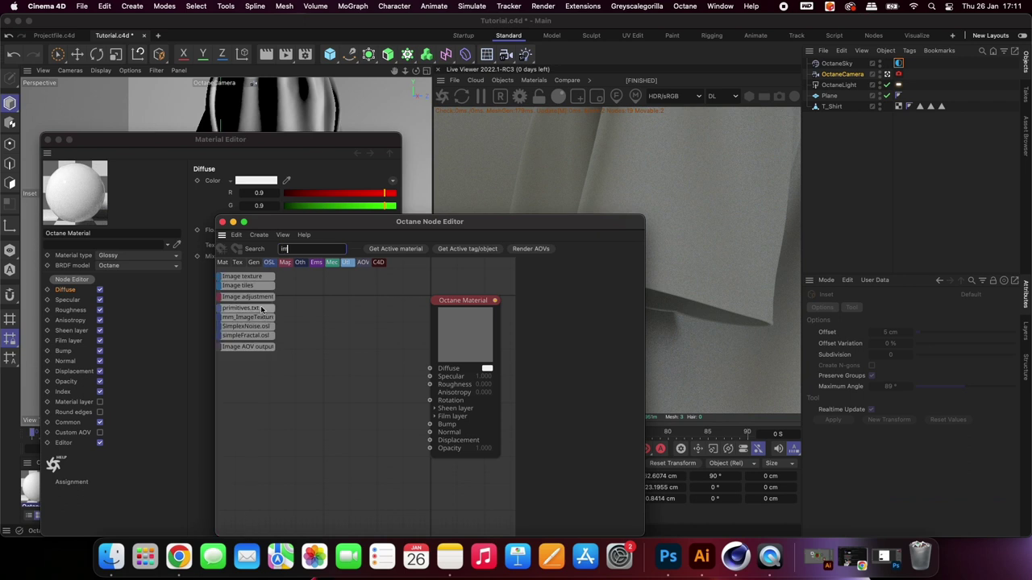
left_click_drag(241, 277, 311, 316)
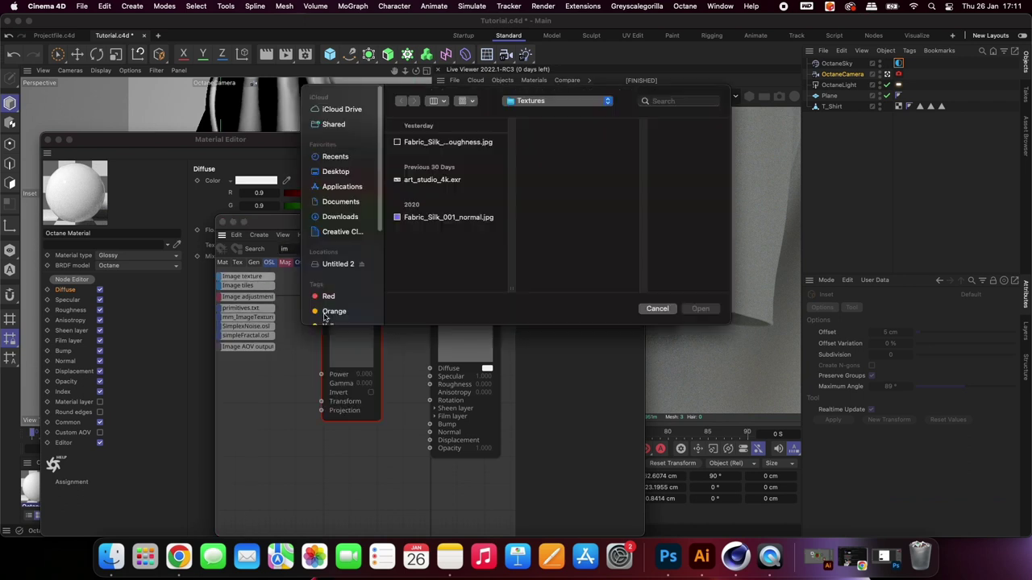
left_click(430, 149)
left_click(700, 310)
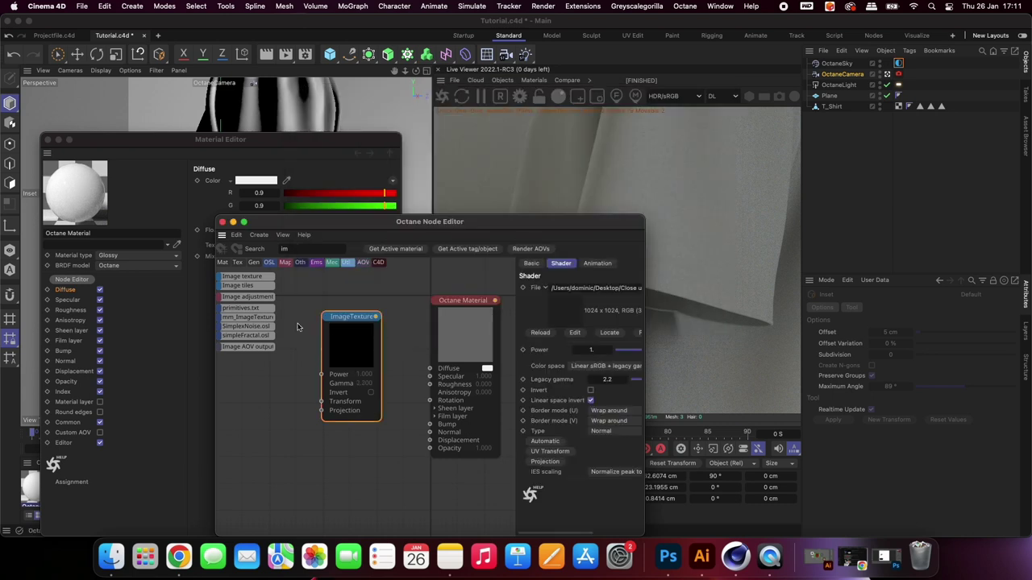
Add a second Image Texture node with Fabric_Silk_001_normal.jpg, placed below the roughness node.
left_click_drag(253, 277, 336, 451)
left_click(448, 218)
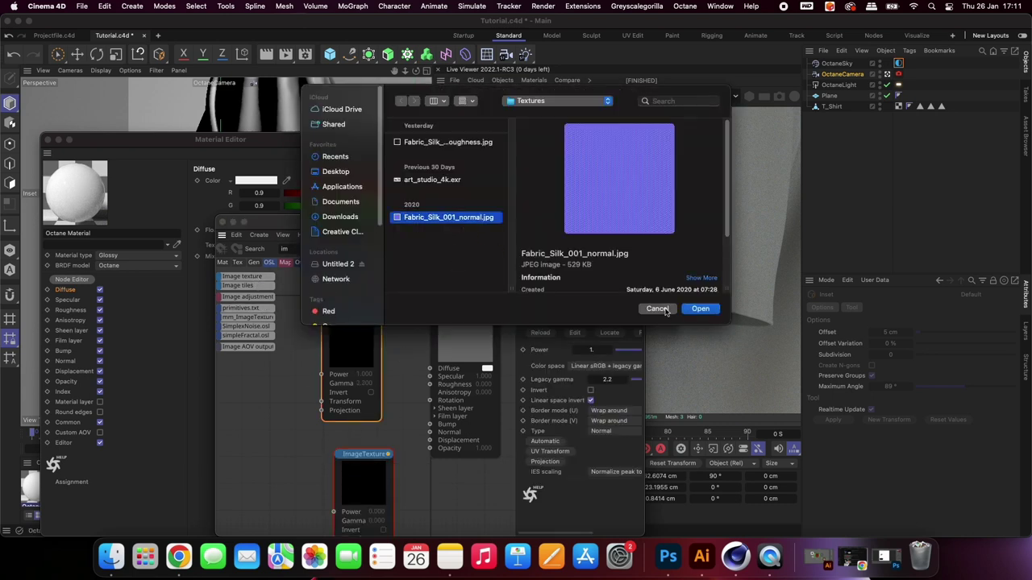
left_click(698, 309)
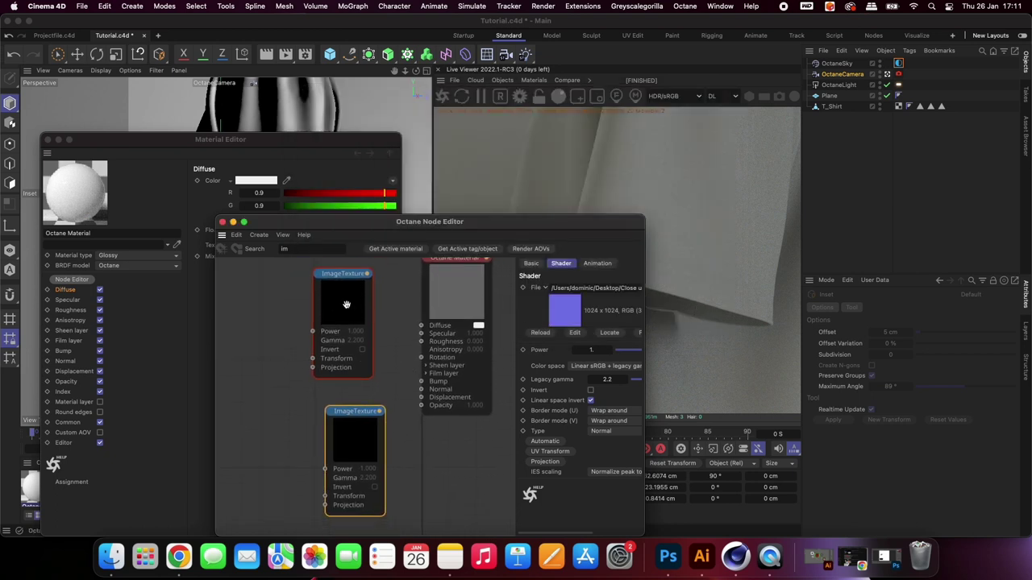
left_click_drag(363, 319, 358, 287)
left_click_drag(362, 460, 436, 431)
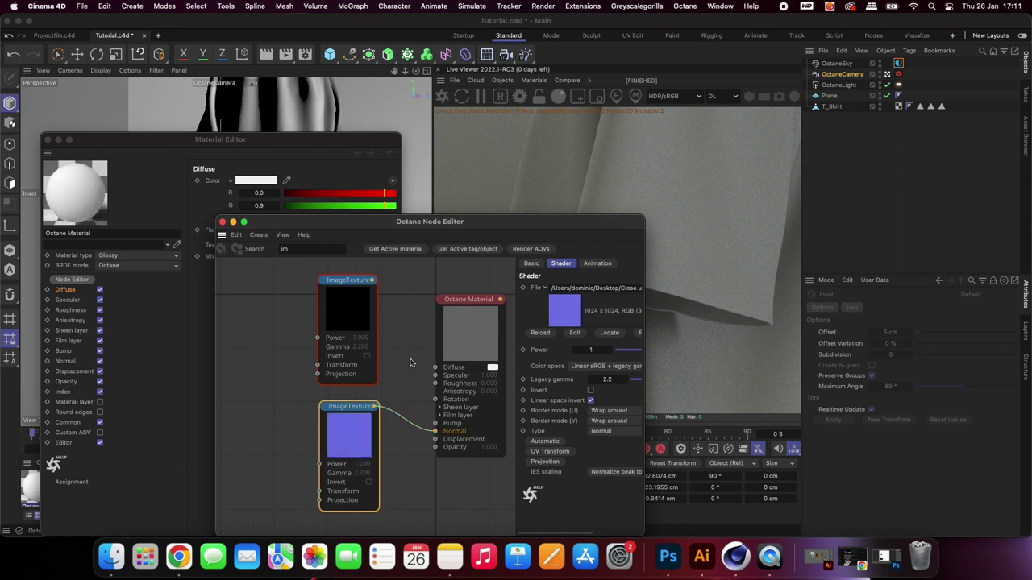
Wire the roughness texture into Roughness and lower the normal map's Power to 0.5.
left_click(363, 282)
left_click_drag(374, 283, 436, 387)
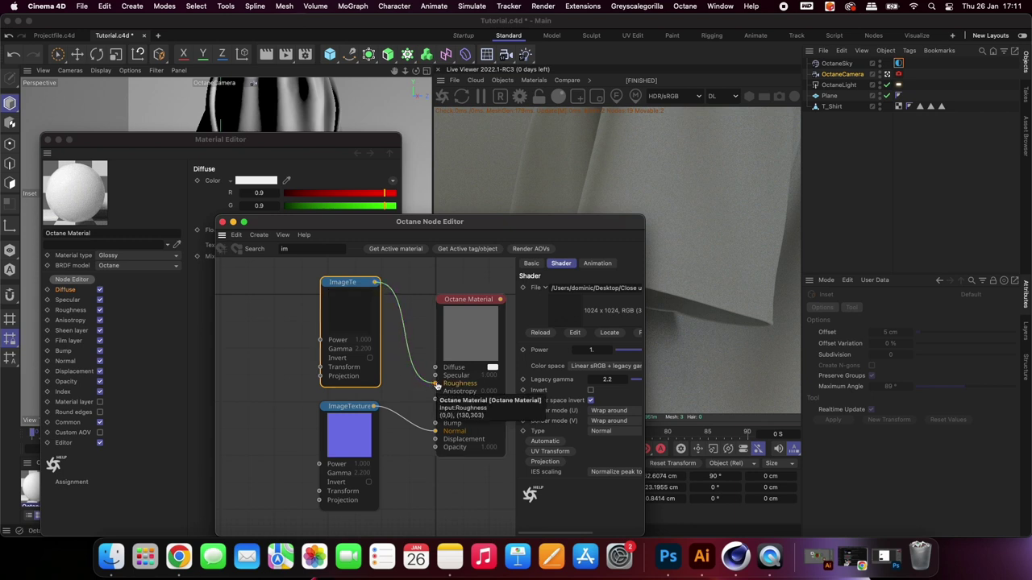
left_click(352, 411)
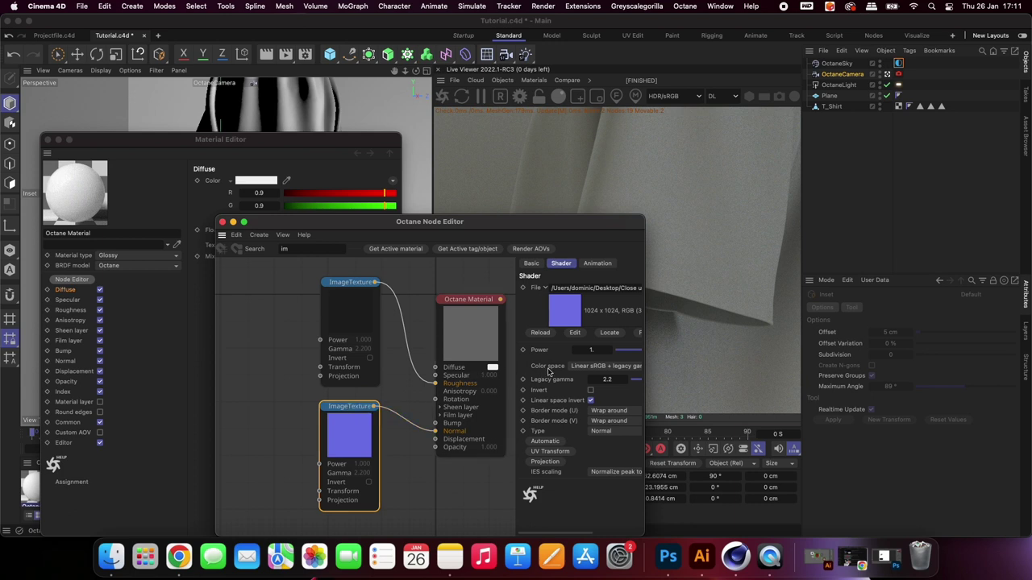
left_click_drag(590, 349, 582, 349)
left_click(395, 354)
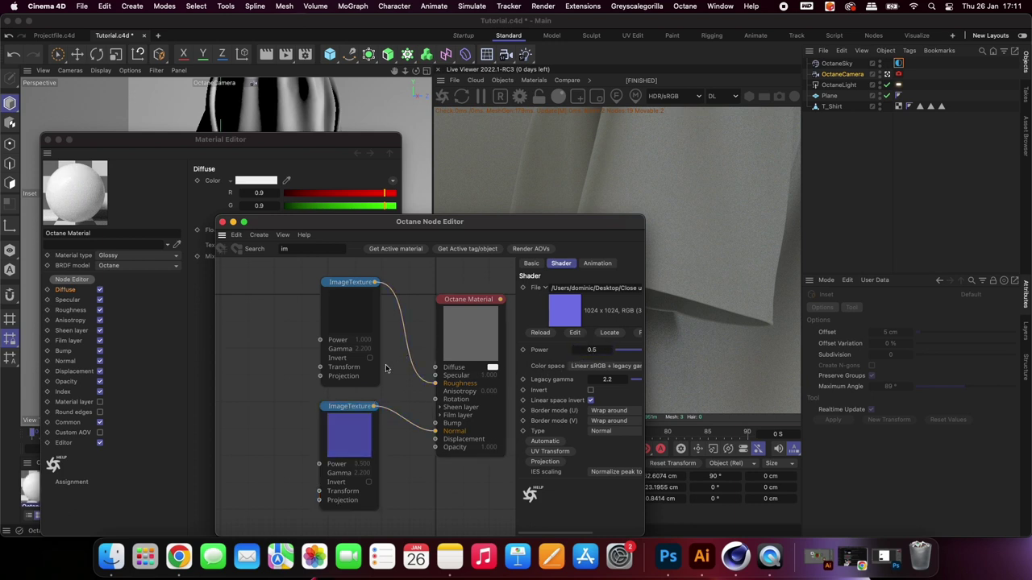
Add a UV Transform scaled to 0.4 that drives both the normal and roughness textures.
left_click(352, 413)
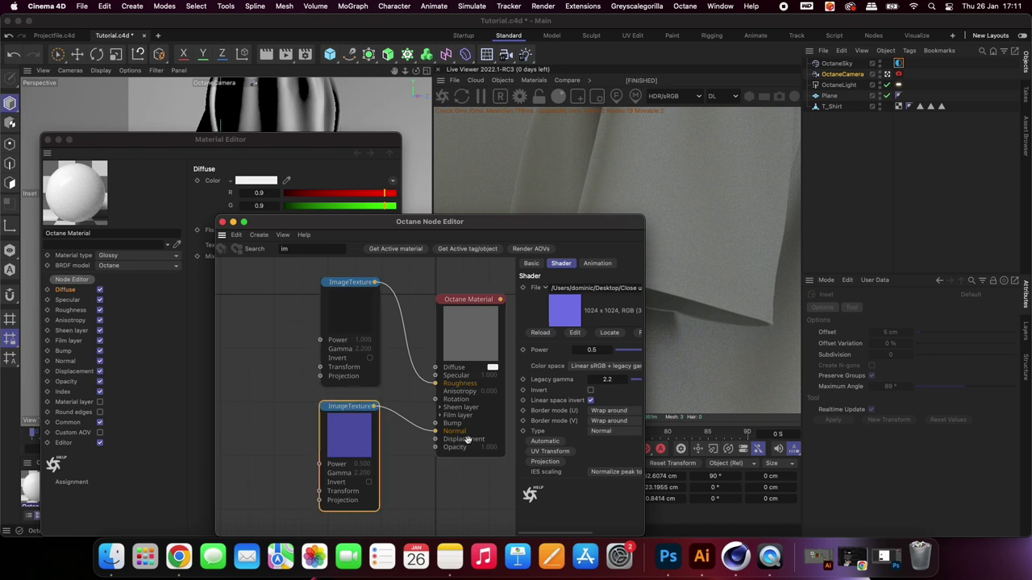
left_click(532, 452)
left_click_drag(282, 489, 320, 367)
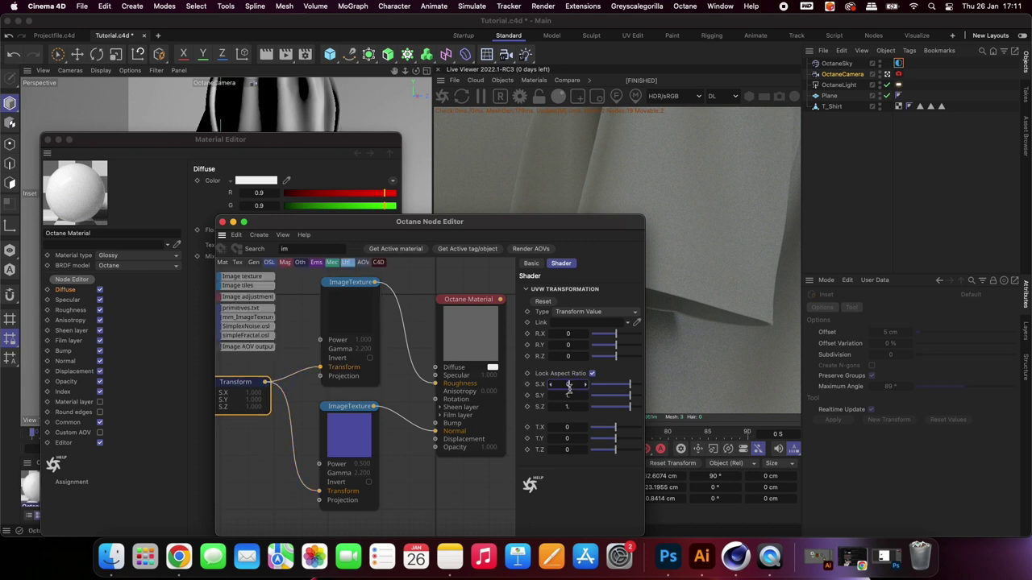
type("0.4")
left_click(398, 384)
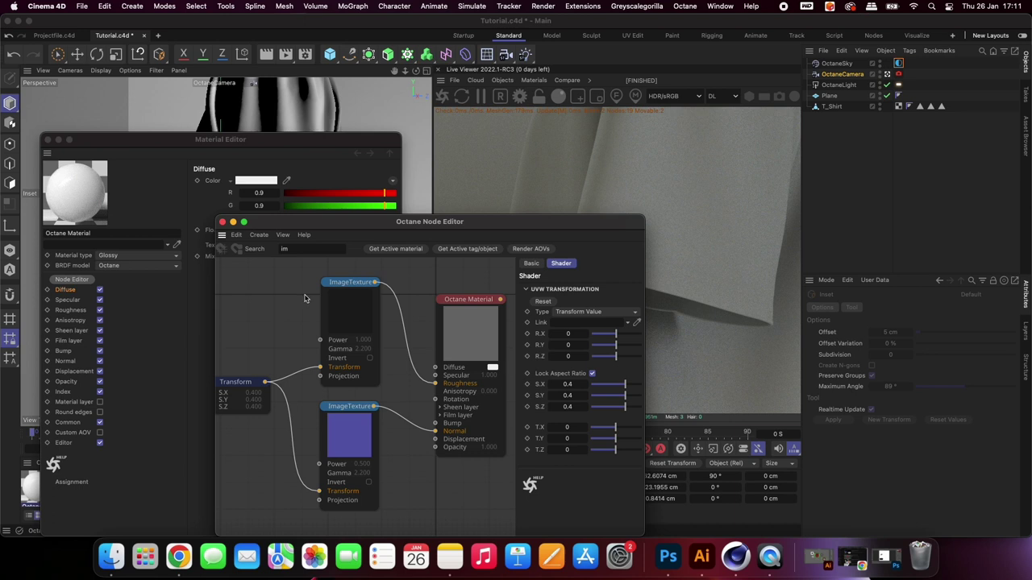
left_click(346, 284)
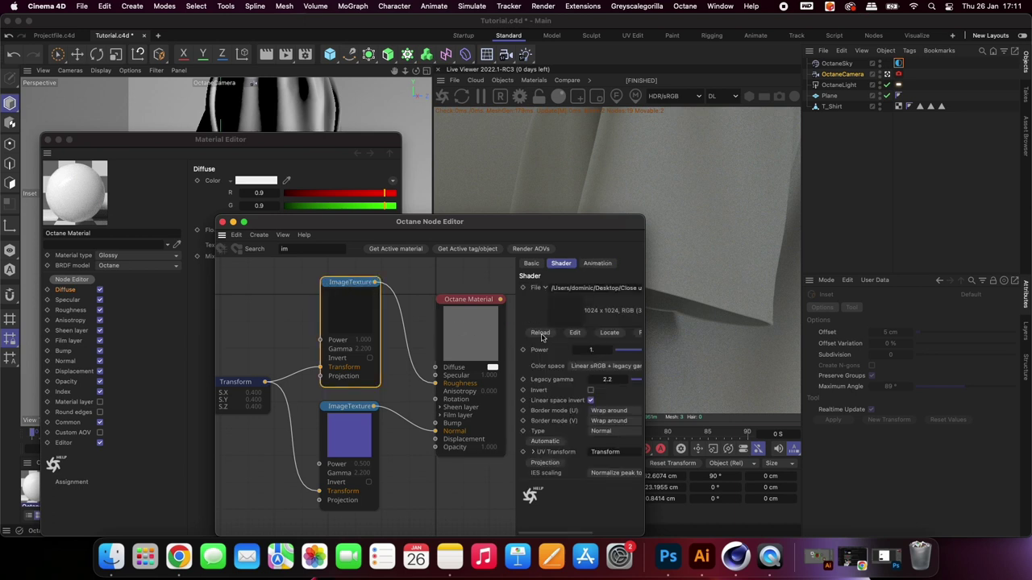
left_click_drag(643, 320, 760, 324)
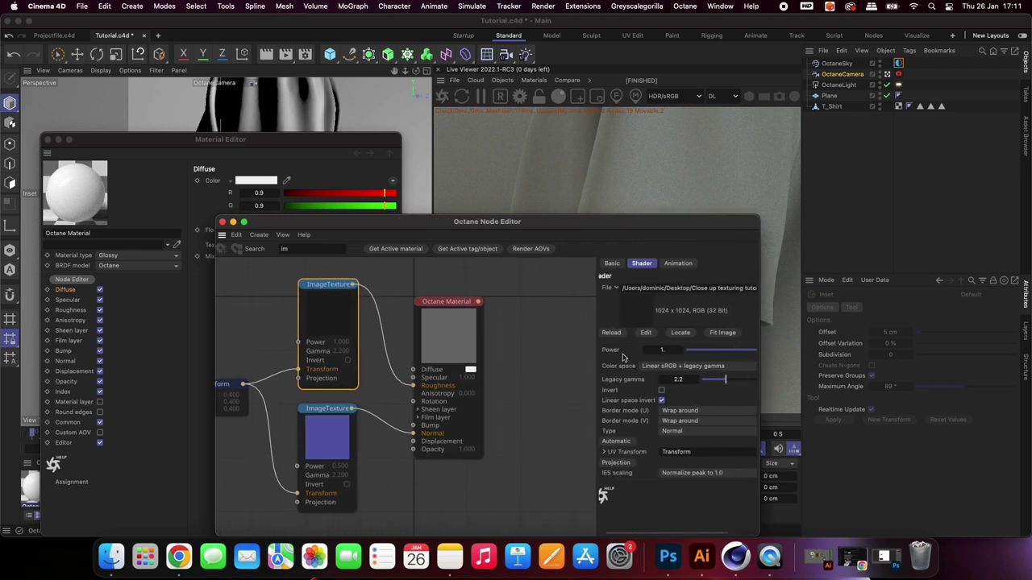
In the Roughness channel set Mix to 0.5 and Float to 0.8, then close the Material Editor.
left_click(223, 223)
left_click(70, 310)
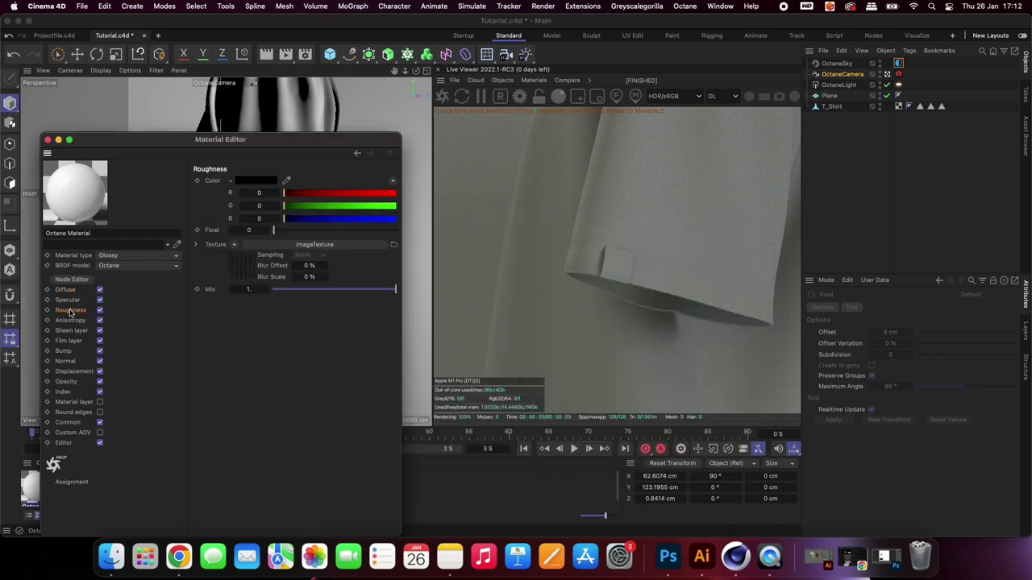
left_click(238, 266)
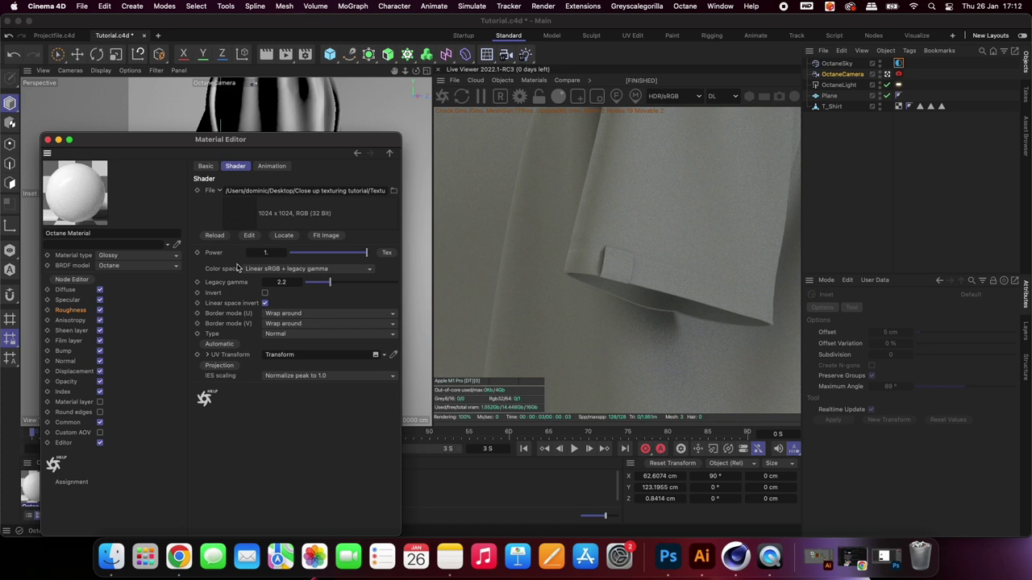
left_click(71, 311)
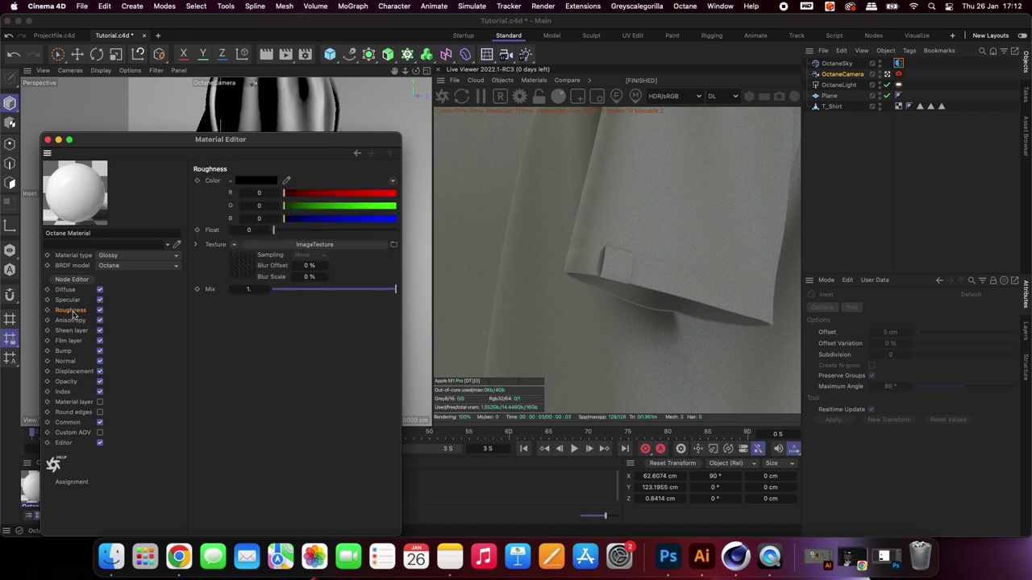
left_click(250, 289)
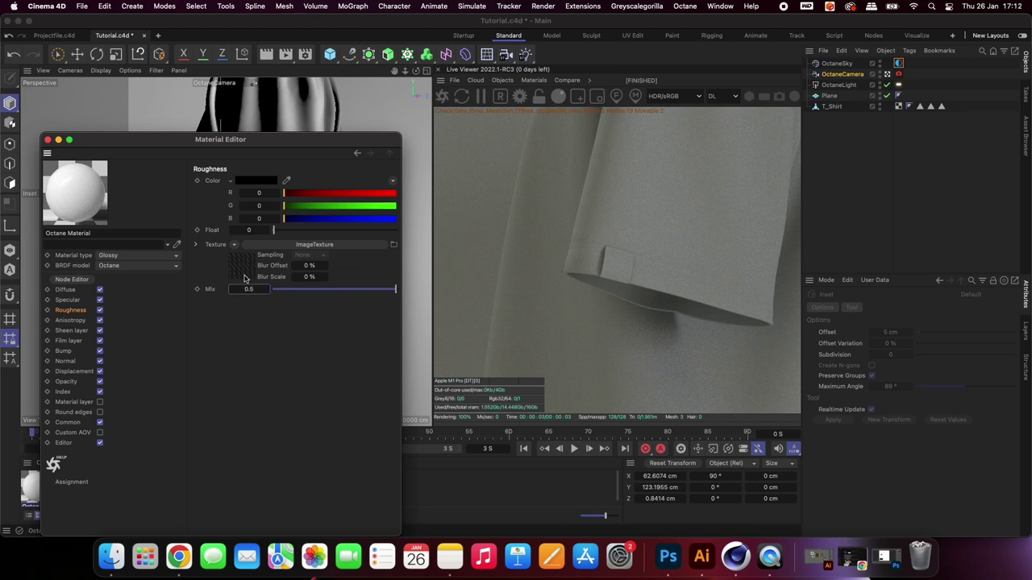
left_click(249, 230)
type("0.8")
key("Return")
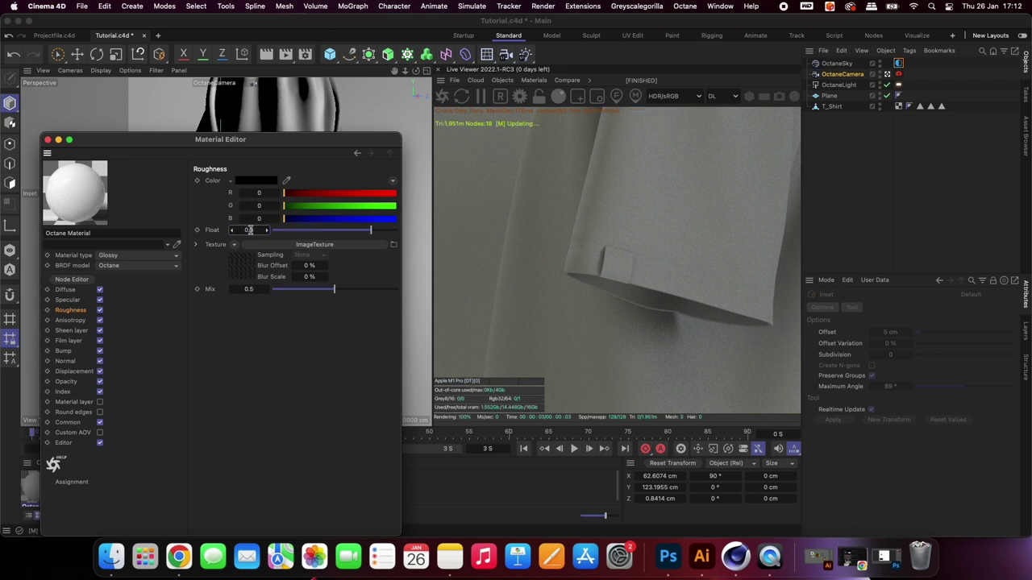
left_click(48, 141)
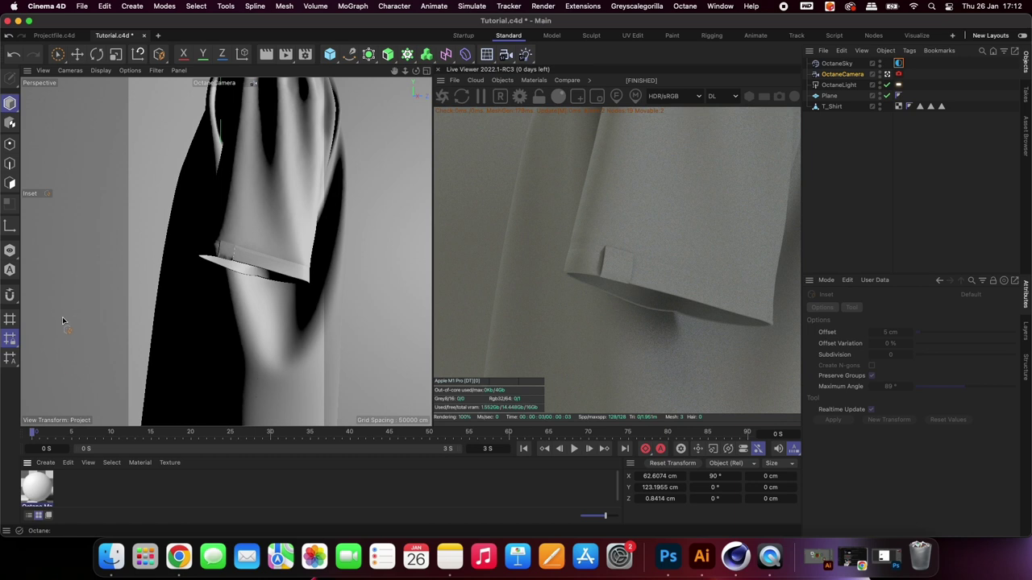
Name the new material Shirt, then duplicate it and name the copy Logos.
double_click(40, 501)
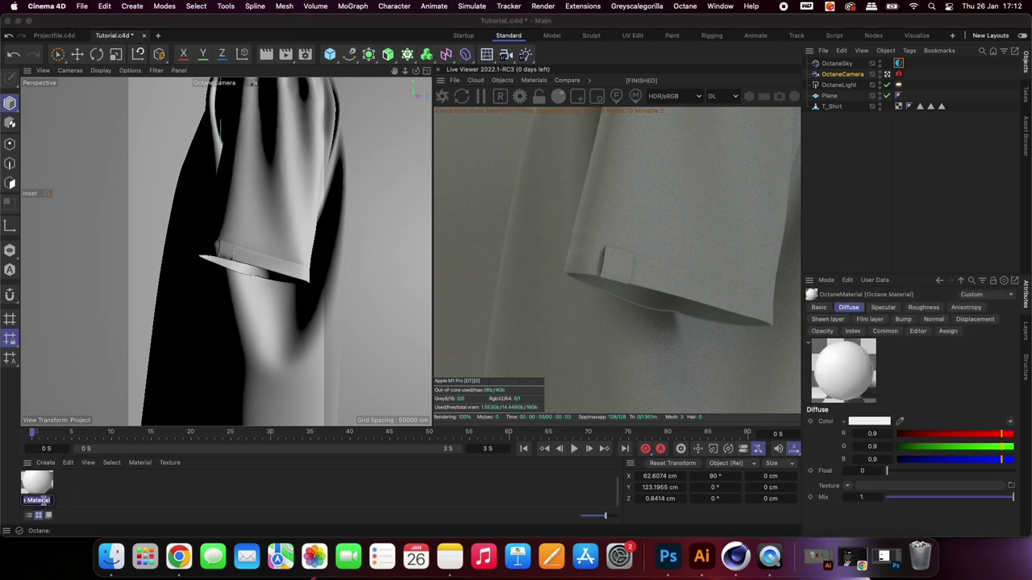
type("Shirt")
key("Return")
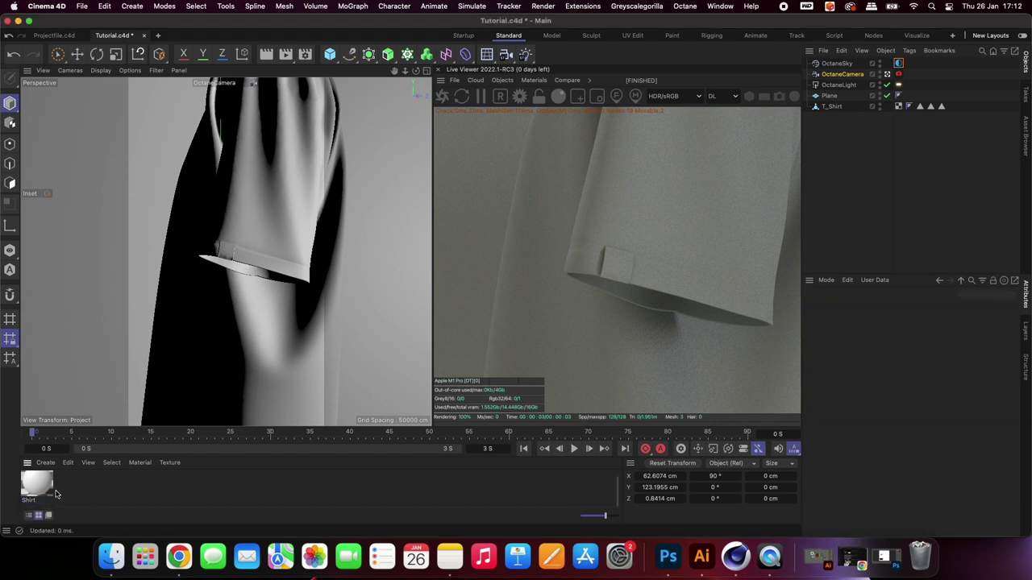
key("super+c")
key("super+v")
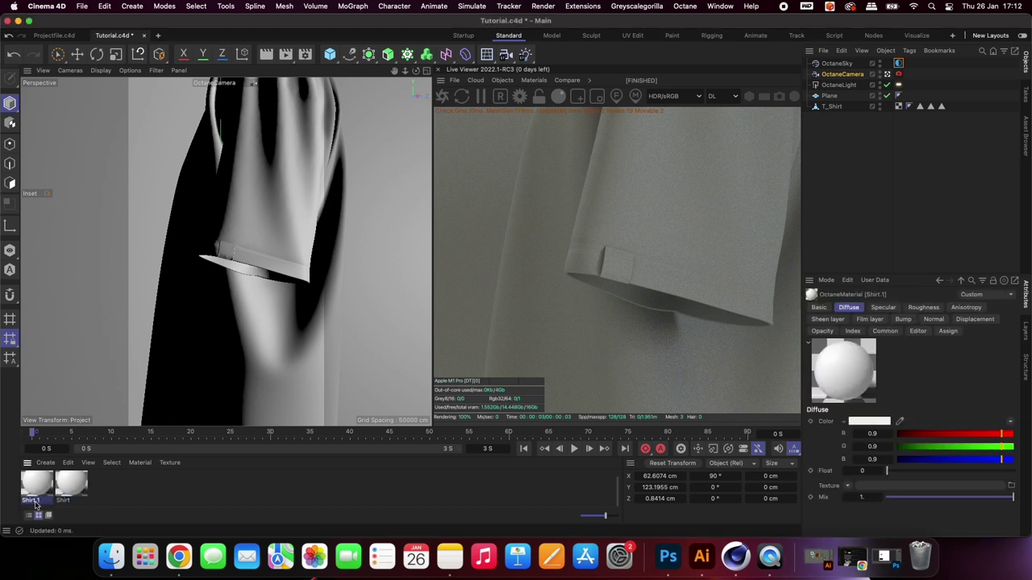
double_click(32, 501)
type("Logos")
key("Return")
Load Diffuse.psd from the Close up texturing tutorial folder as the Logos diffuse texture.
double_click(32, 486)
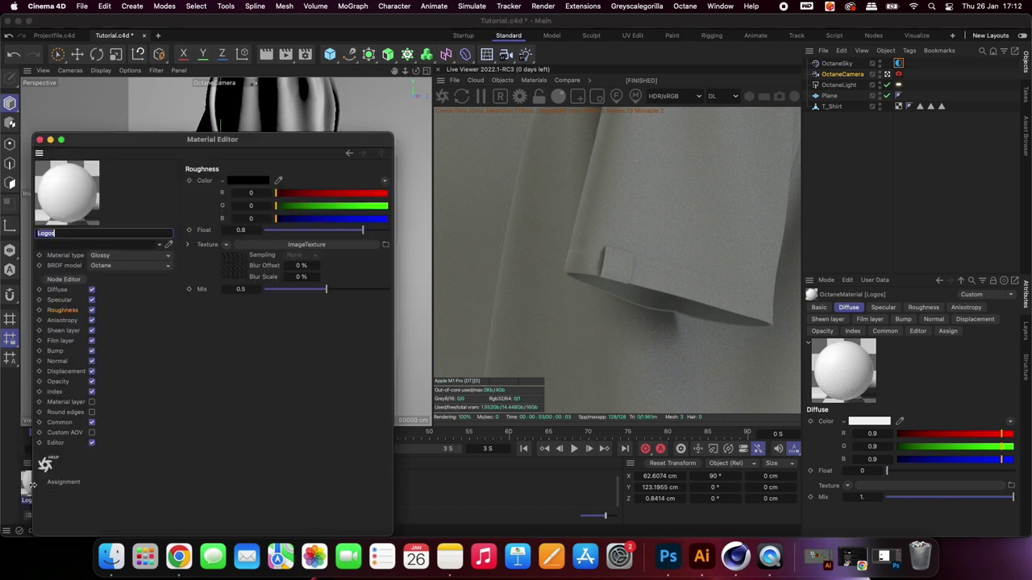
left_click(58, 289)
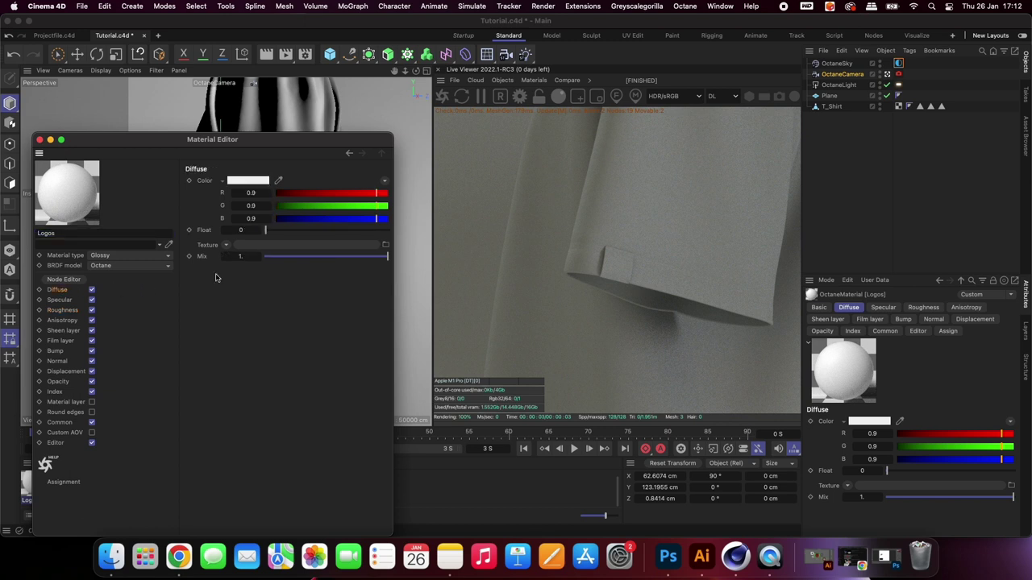
left_click(386, 245)
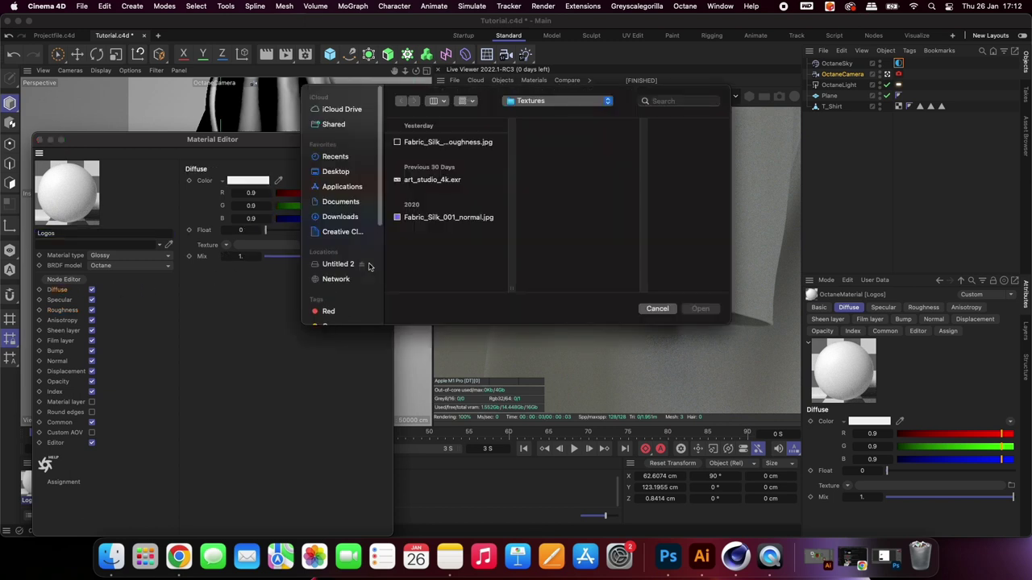
left_click(336, 172)
left_click(459, 142)
left_click(551, 142)
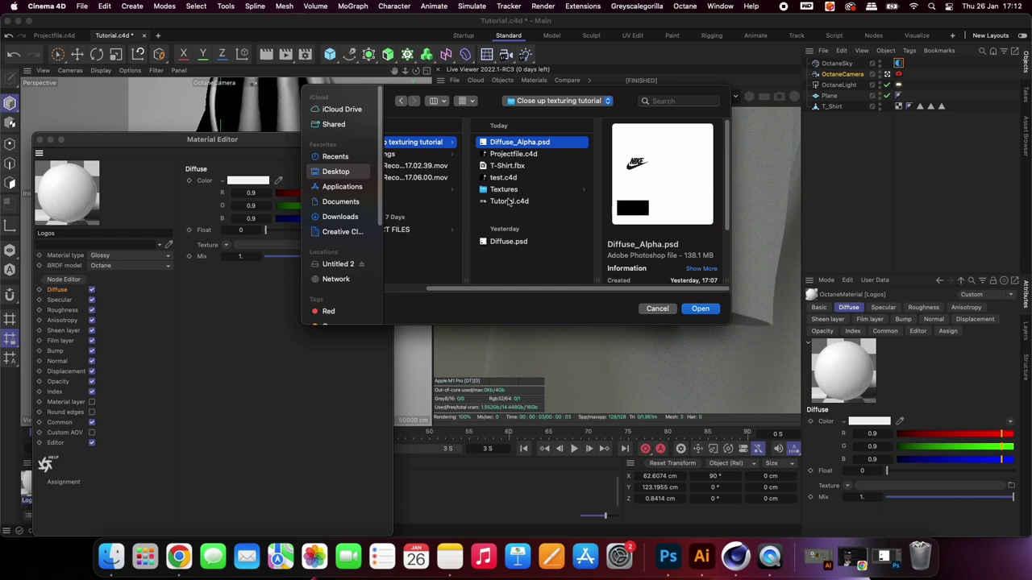
left_click(501, 242)
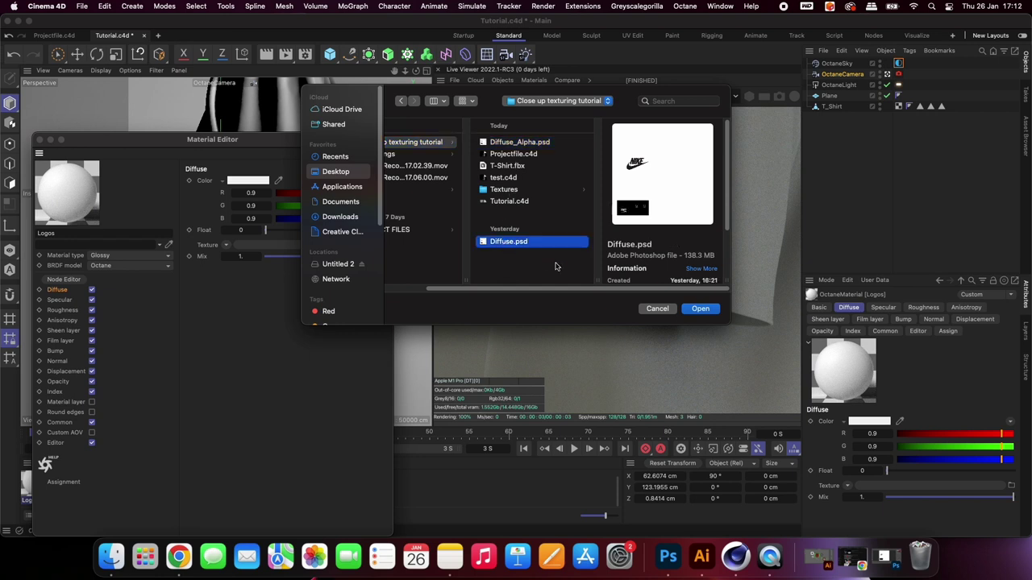
left_click(698, 309)
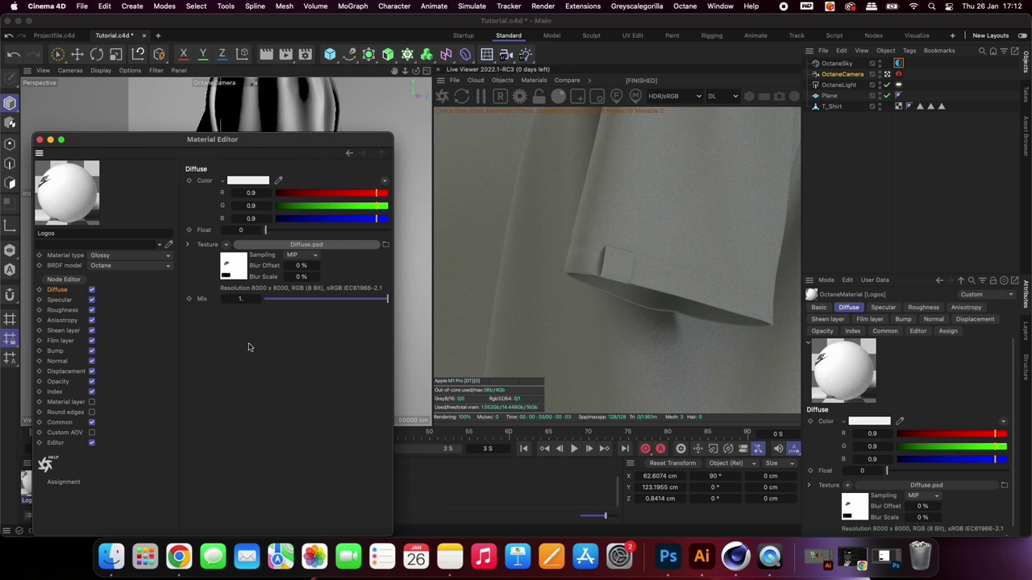
Set the Logos node graph's shared Transform node scale to 0.1, then close the graph.
left_click(64, 279)
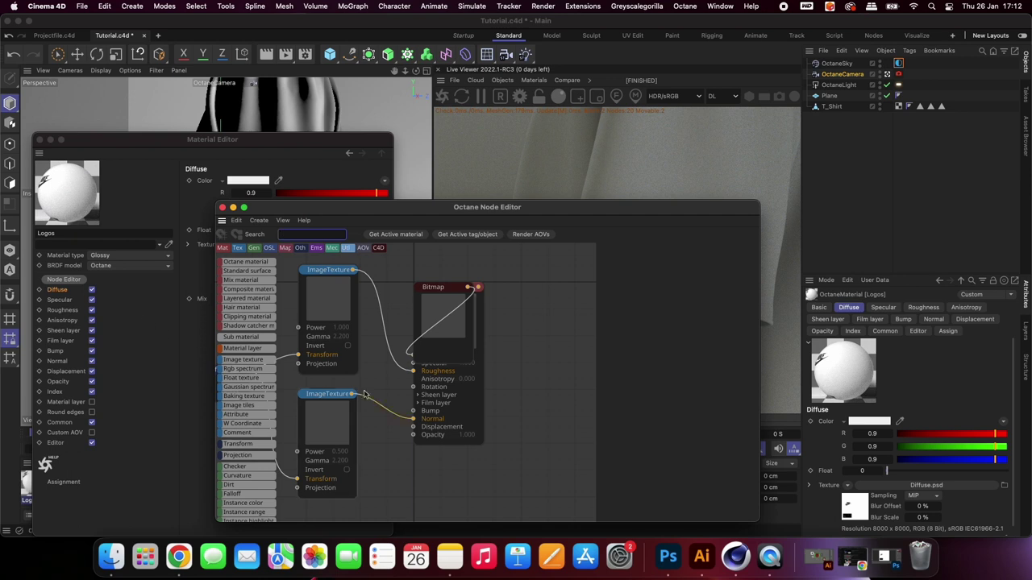
left_click(242, 367)
middle_click_drag(242, 367, 319, 355)
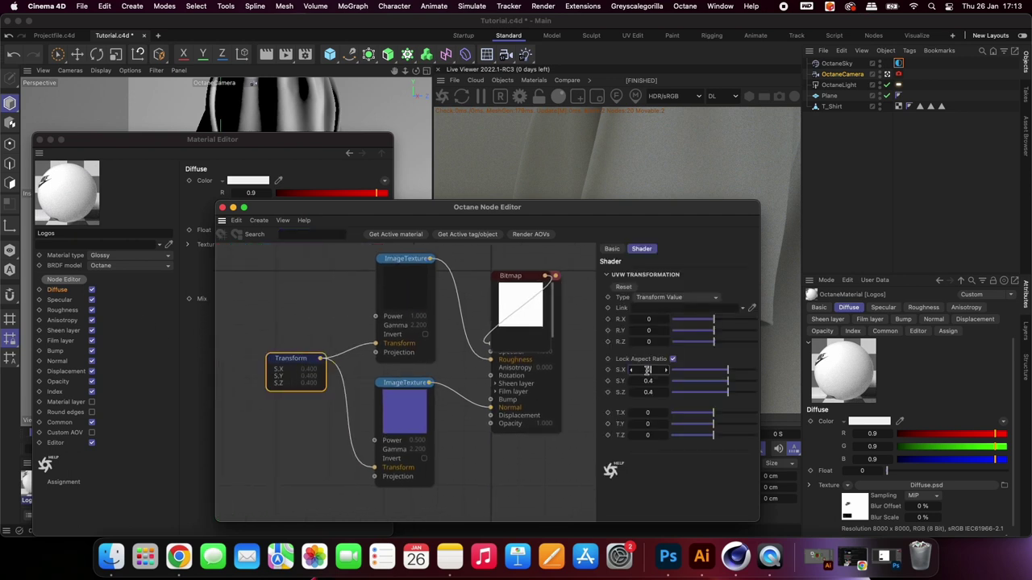
type("0.1")
key("Return")
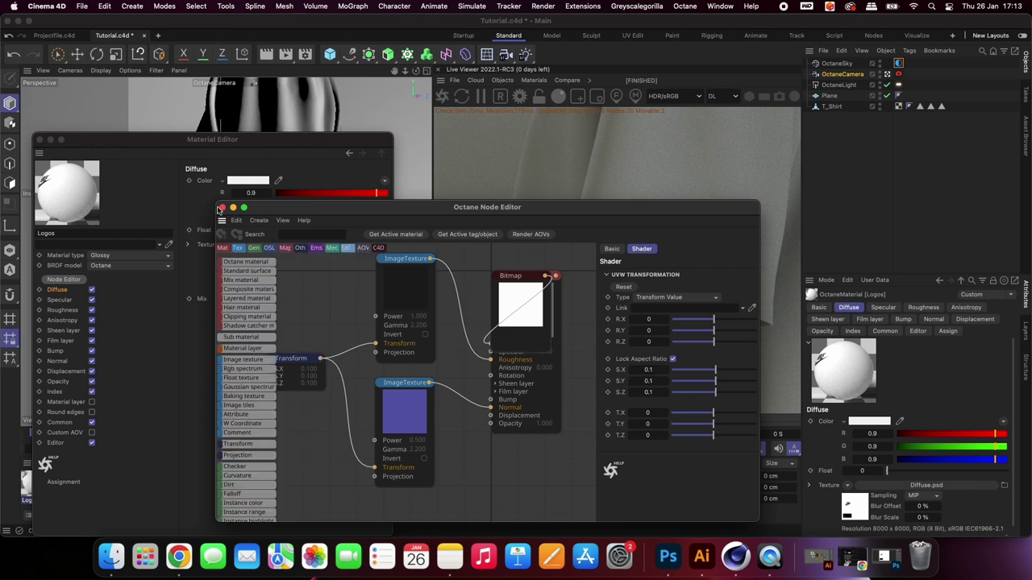
left_click(220, 208)
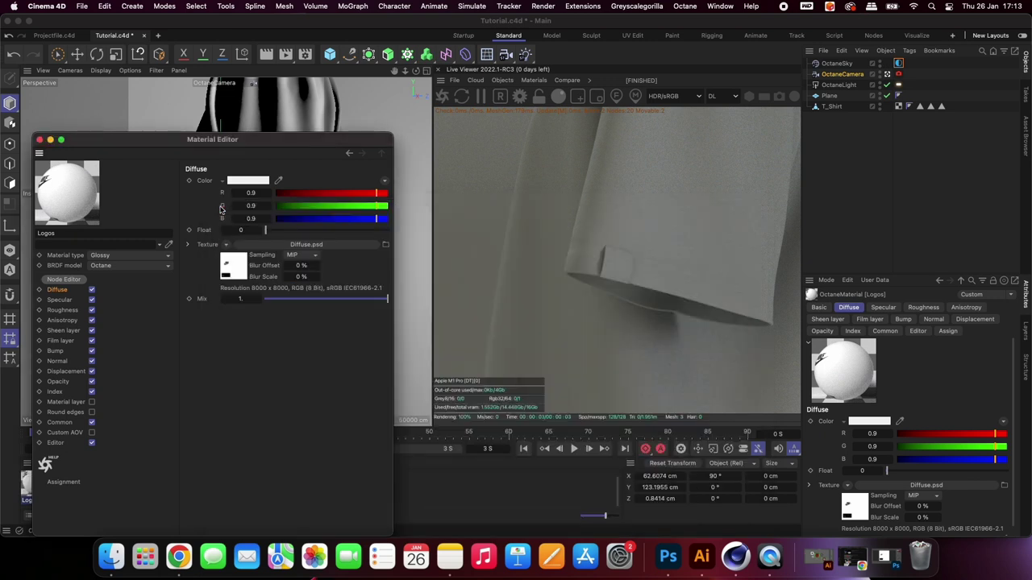
Drop the Shirt material onto the T_Shirt after undoing trial drops of Logos and Shirt.
left_click(39, 140)
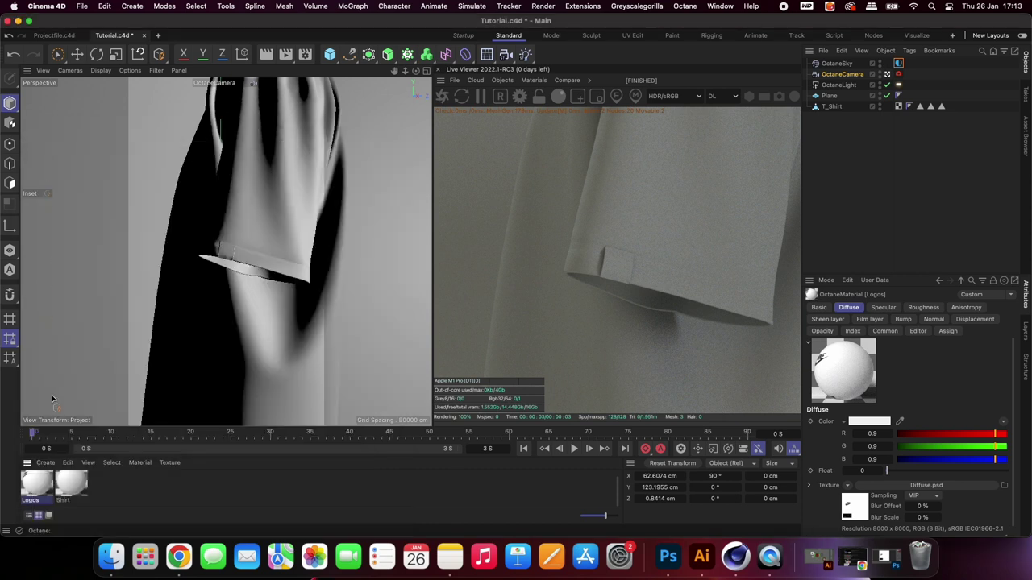
left_click_drag(37, 491, 247, 203)
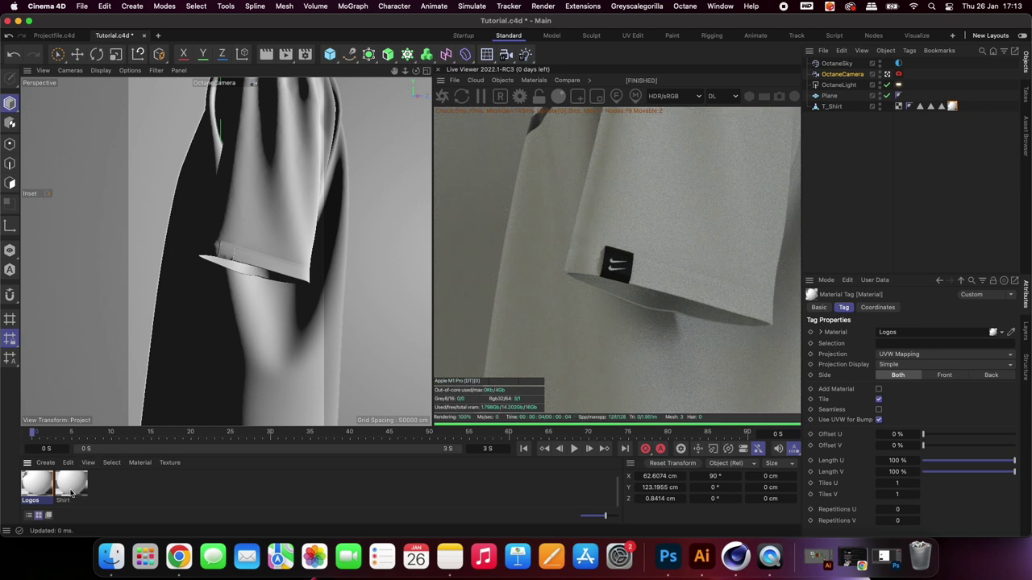
key("super+z")
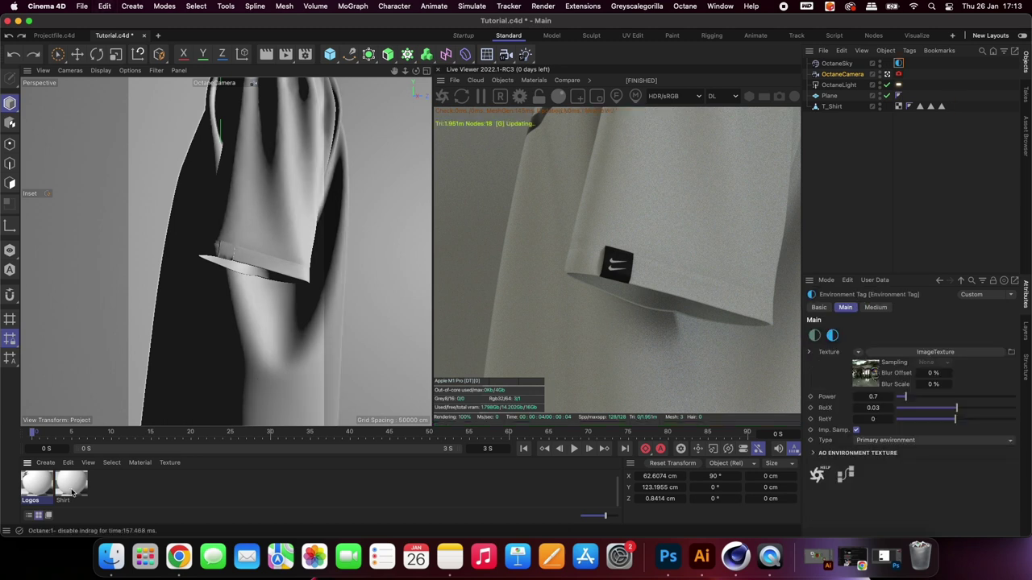
left_click_drag(71, 487, 247, 227)
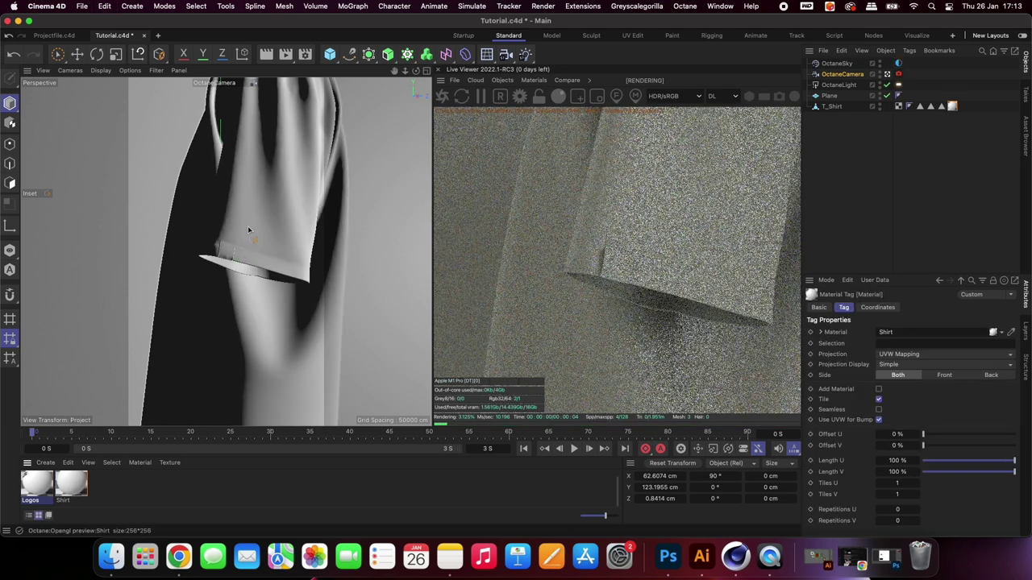
key("super+z")
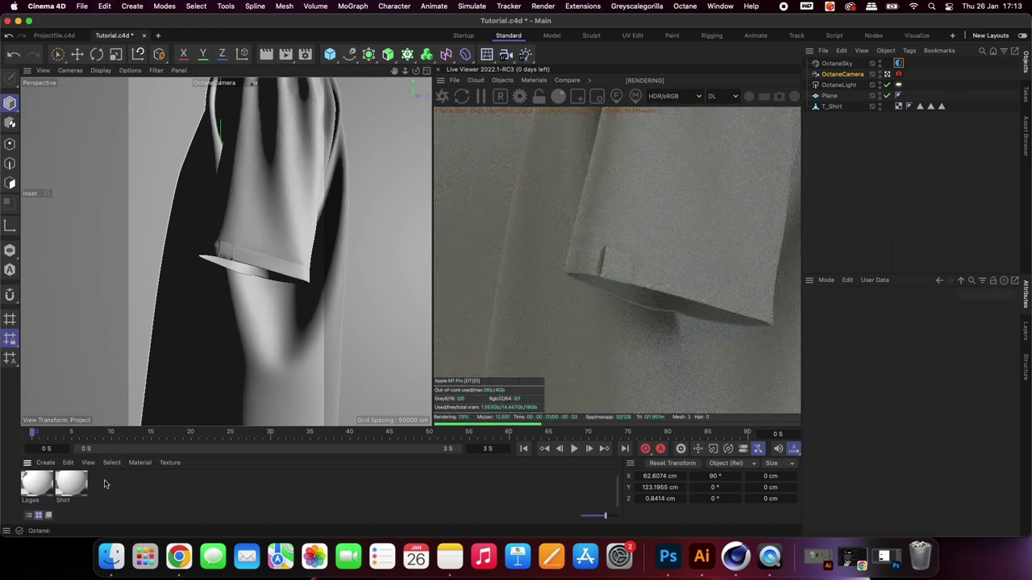
left_click(71, 489)
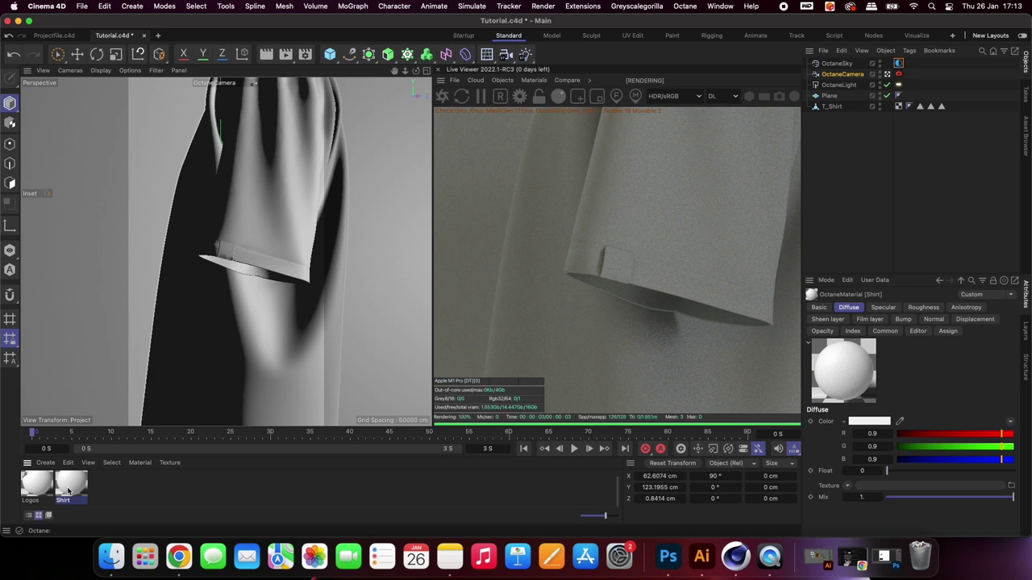
left_click_drag(68, 491, 206, 322)
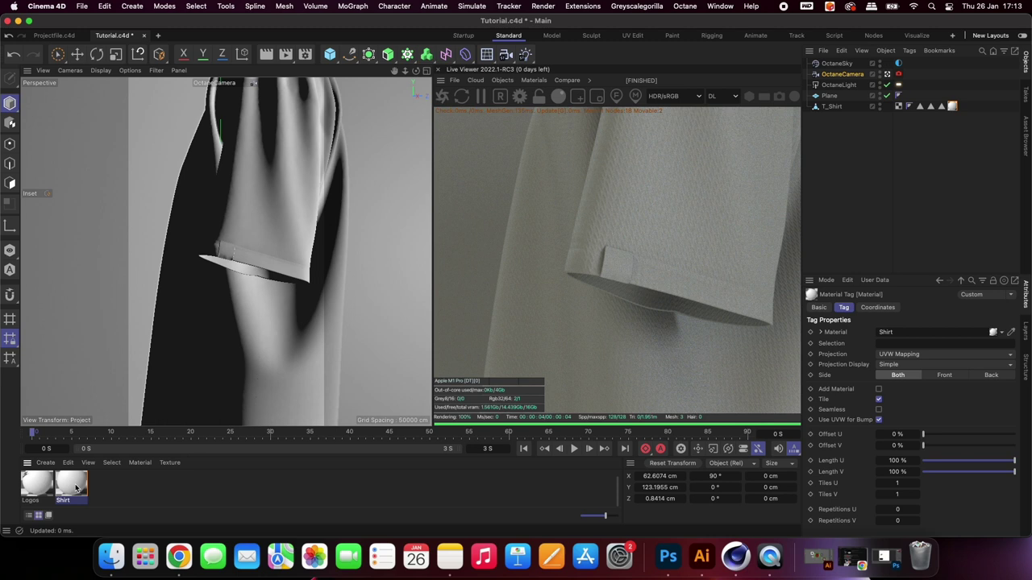
double_click(76, 487)
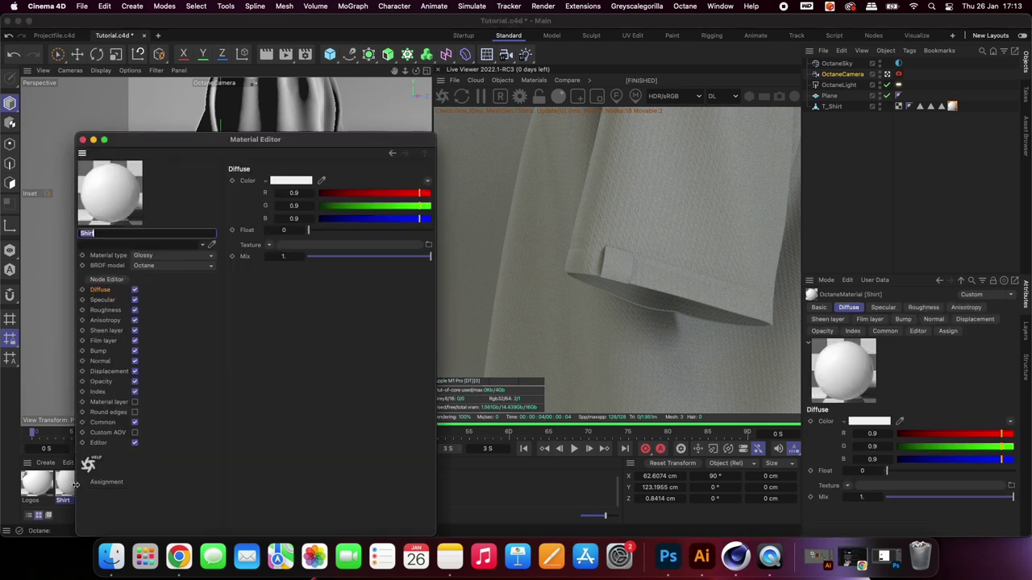
left_click(82, 141)
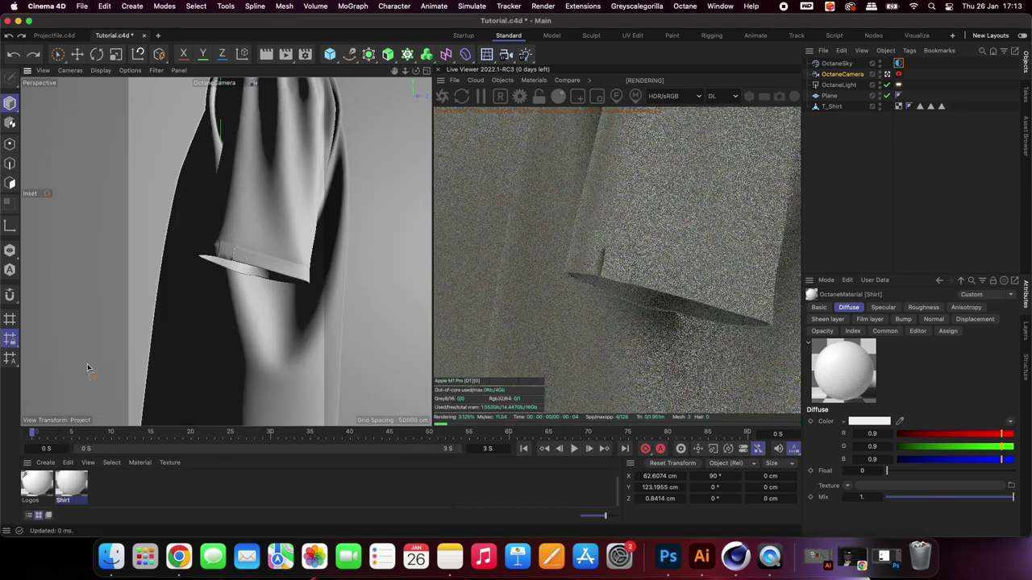
Create an Octane Mix Material and drop Shirt and Logos into its material slots.
left_click(45, 463)
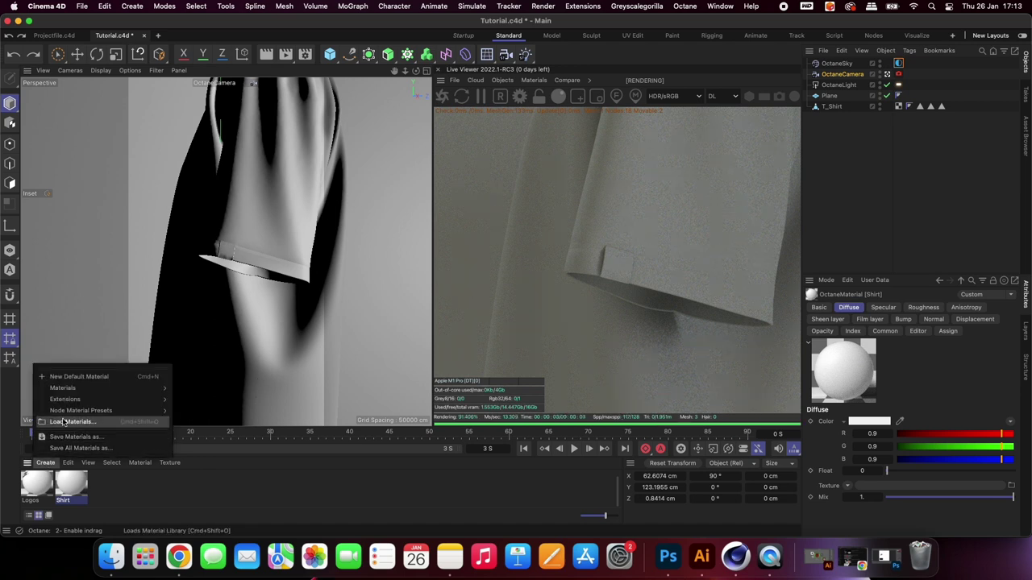
mouse_move(73, 391)
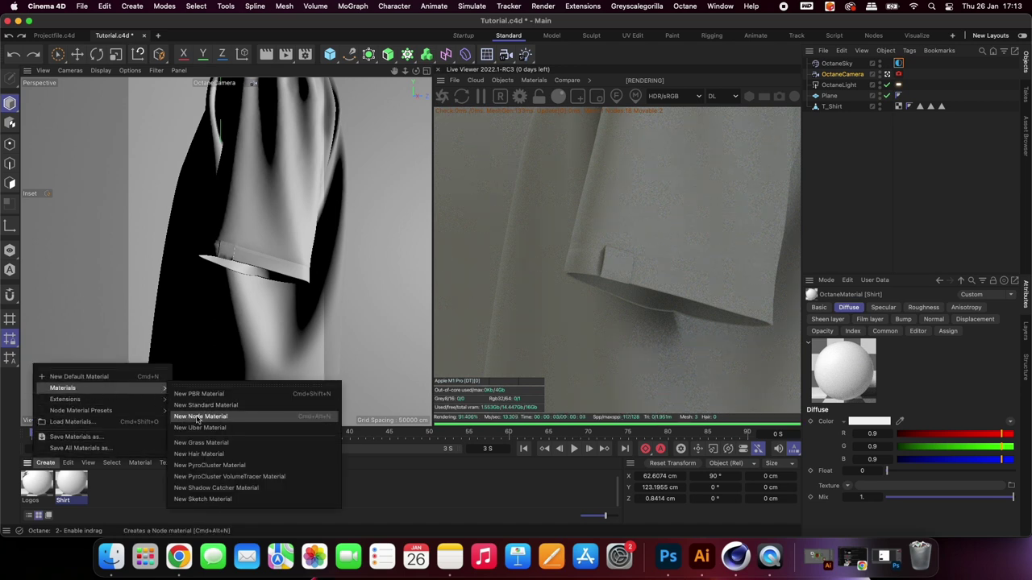
mouse_move(190, 400)
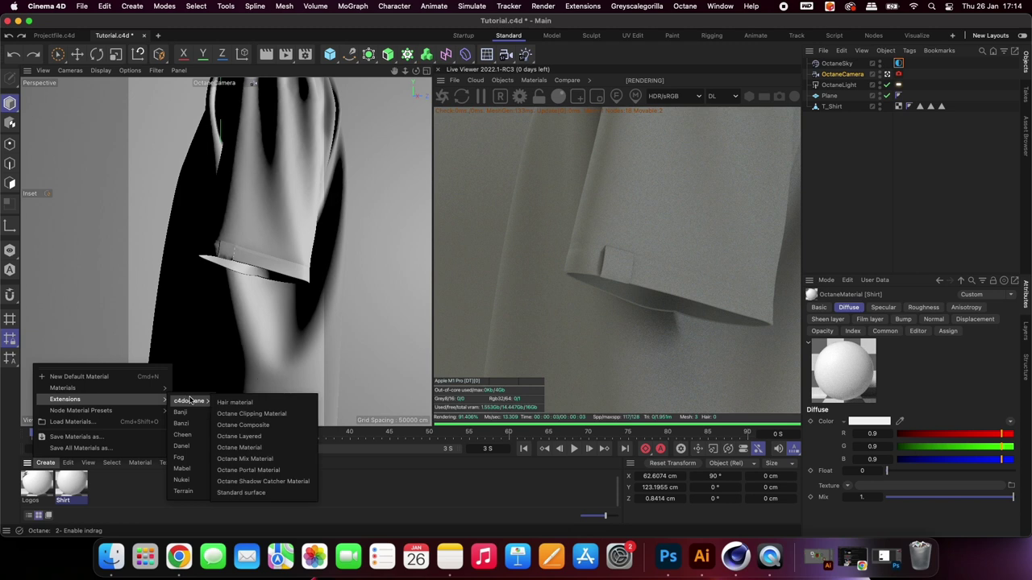
left_click(257, 459)
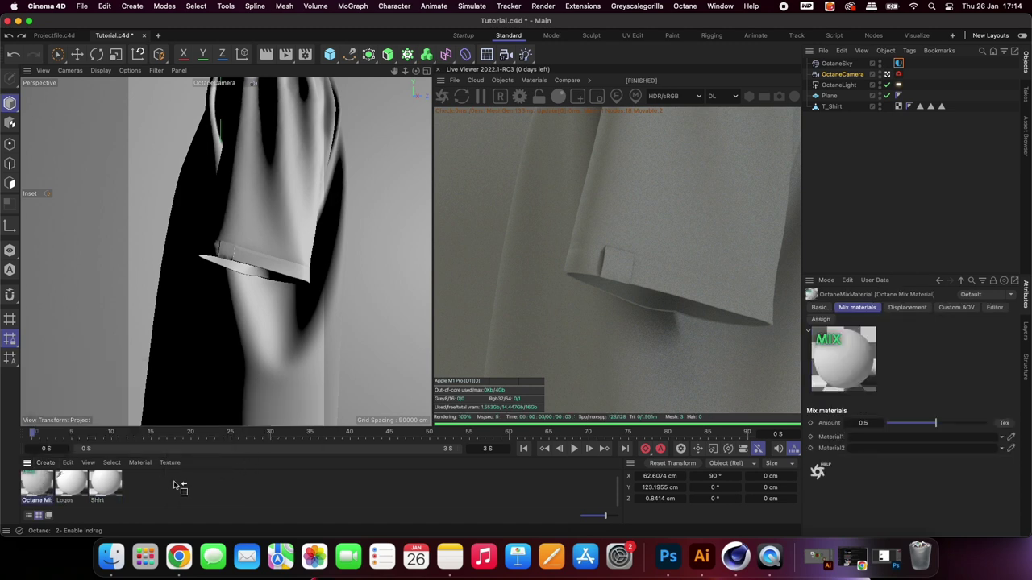
double_click(97, 484)
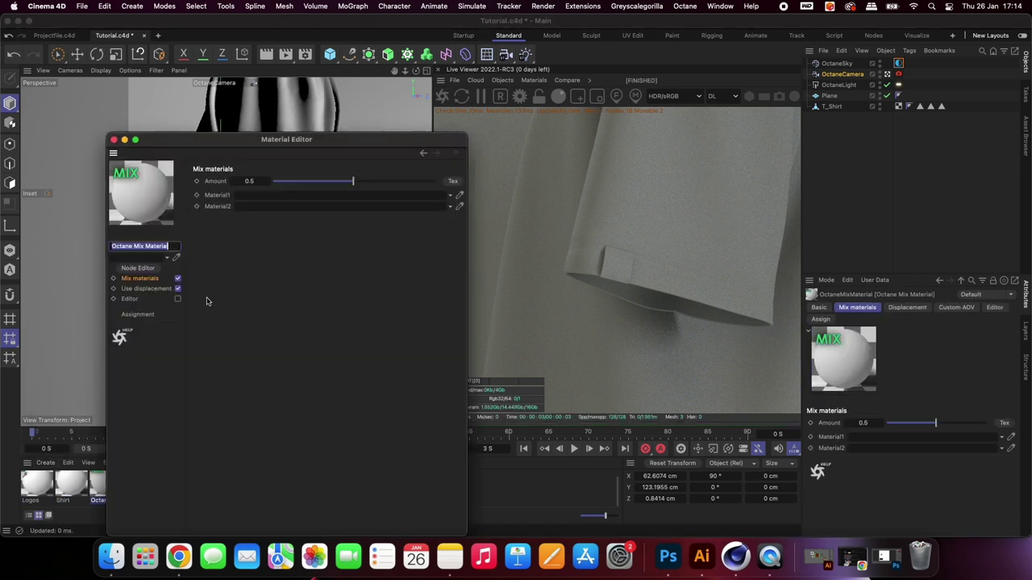
left_click(70, 485)
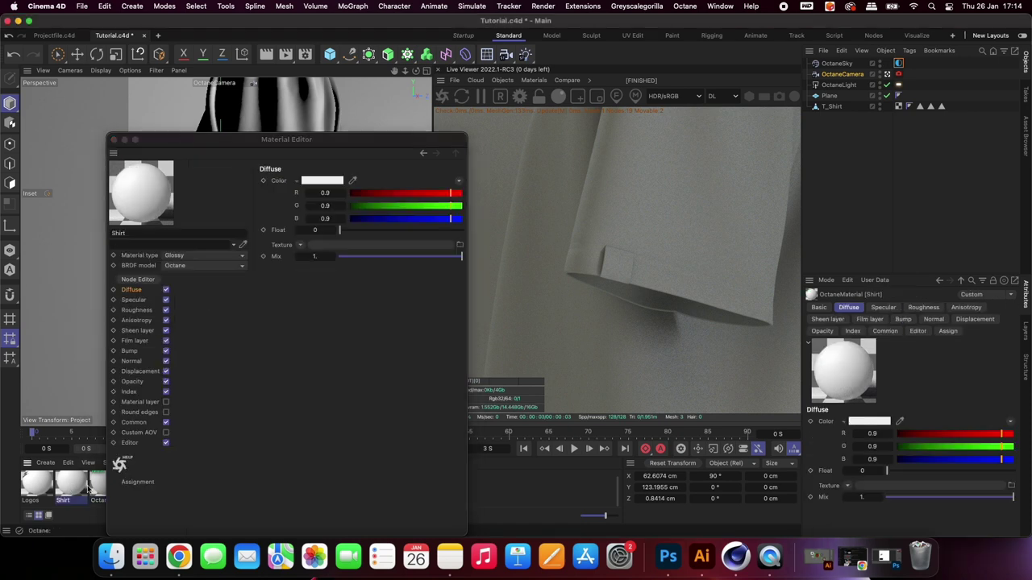
left_click(97, 484)
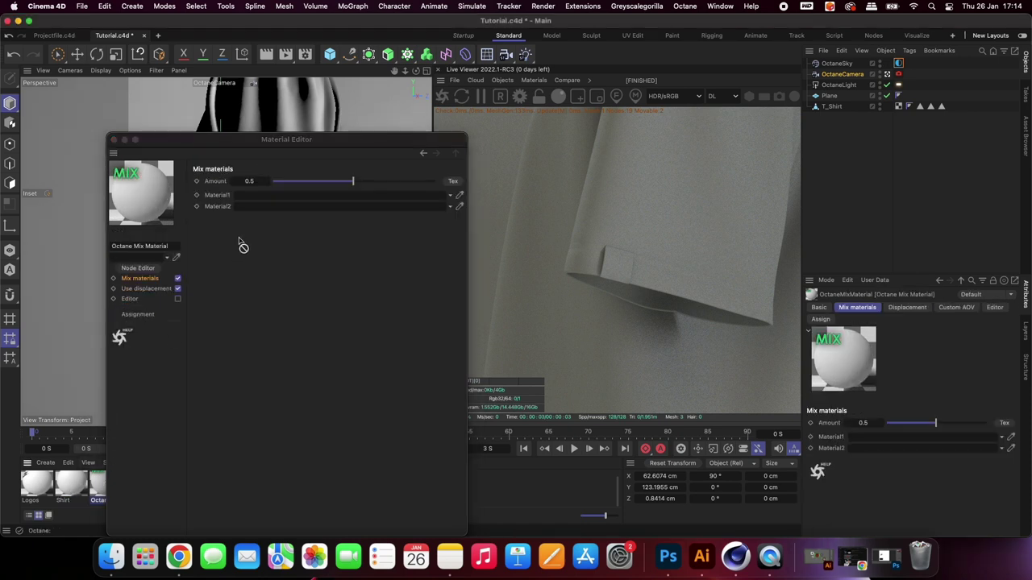
left_click_drag(40, 475, 273, 194)
Load Diffuse_Alpha.psd as the mix Amount texture, keeping Shirt and Logos as the mixed materials.
left_click(454, 183)
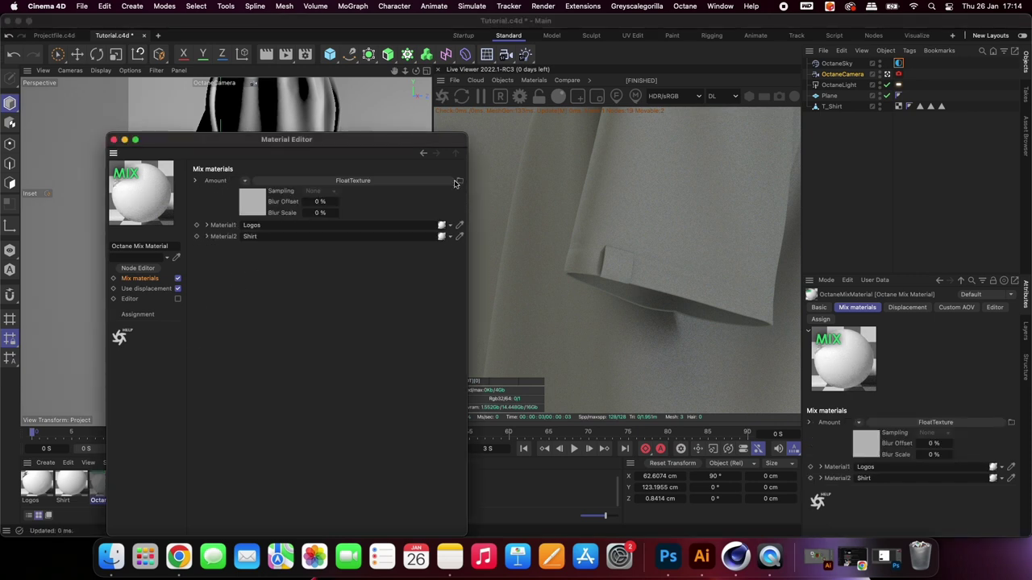
left_click(253, 202)
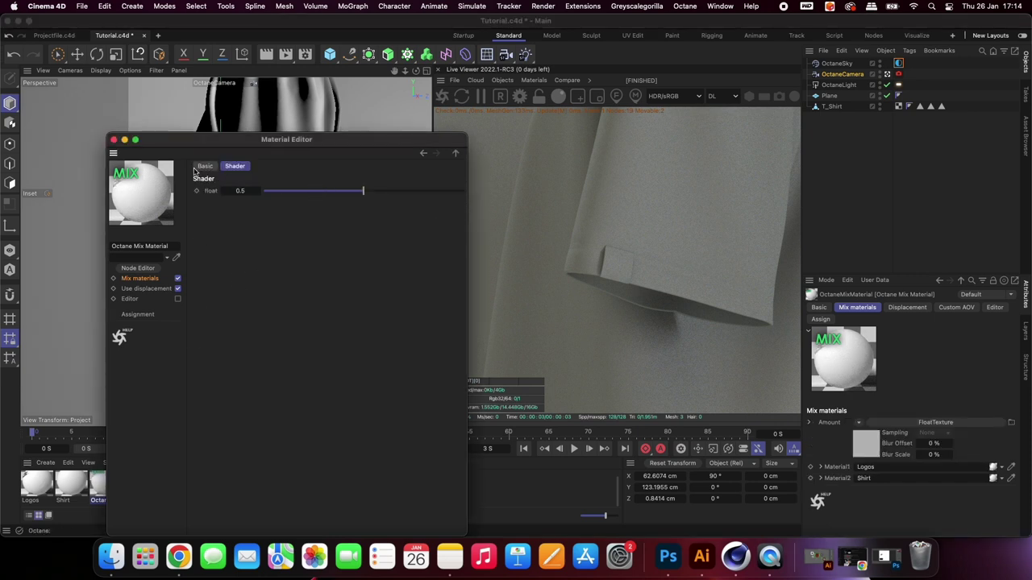
left_click(142, 278)
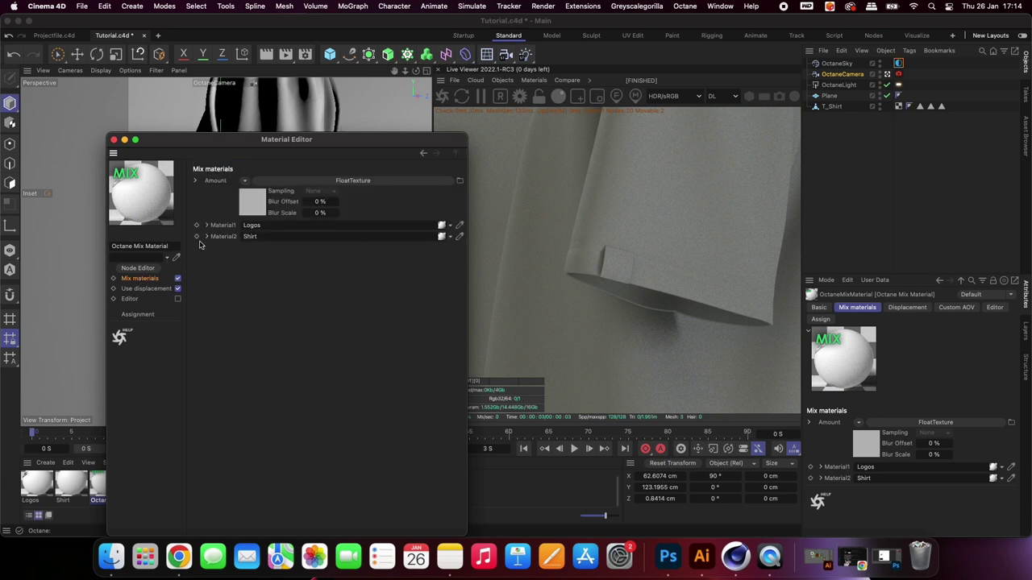
left_click(460, 180)
left_click(433, 143)
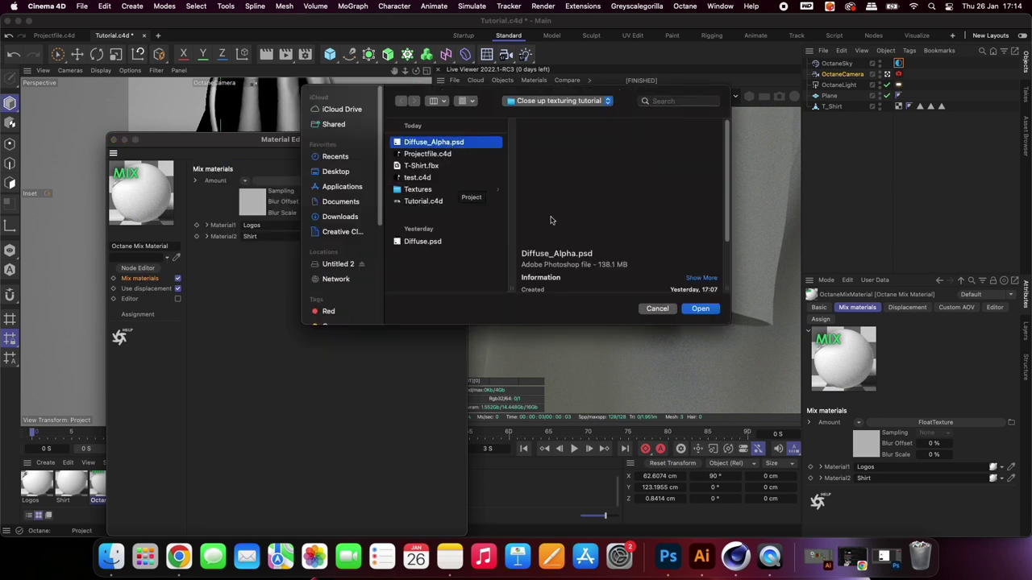
left_click(699, 309)
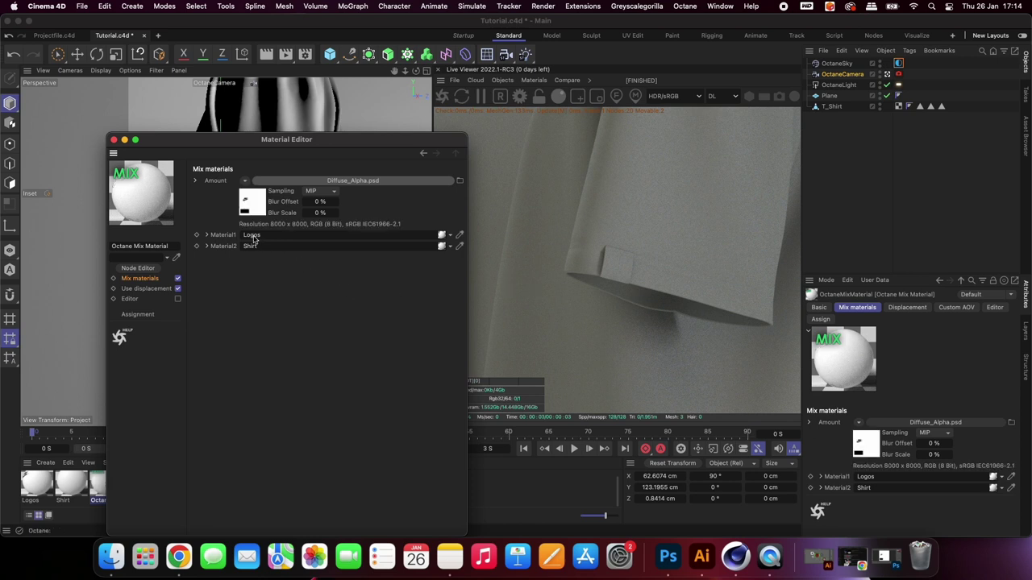
left_click_drag(252, 236, 254, 245)
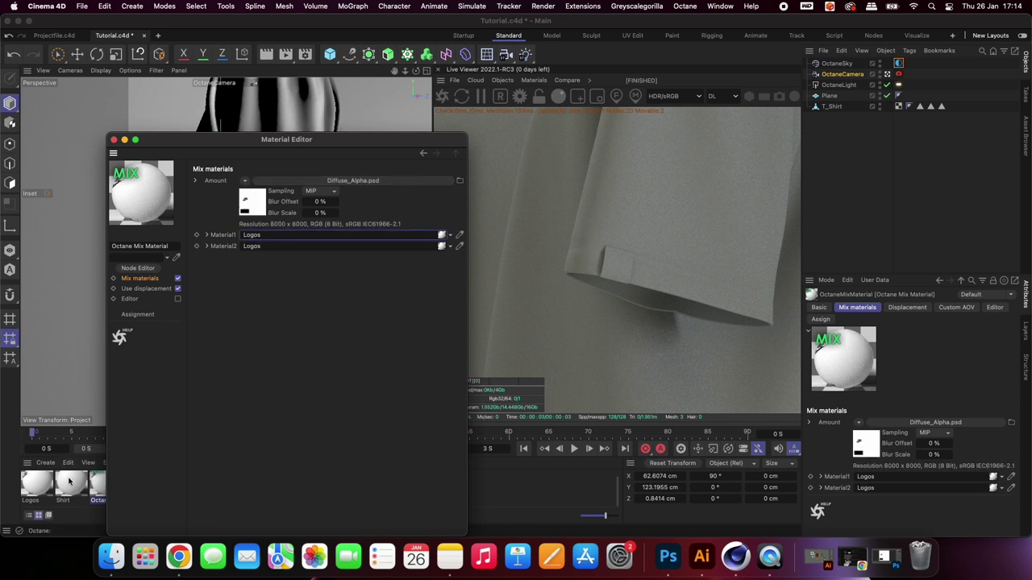
key("super+z")
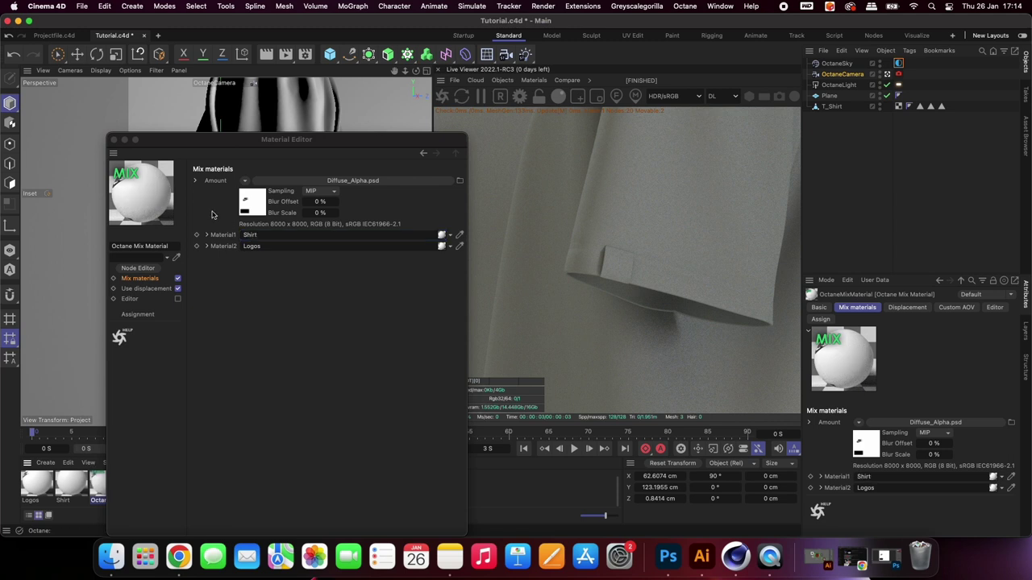
left_click(115, 141)
Drop the Octane Mix material onto T_Shirt and zoom in toward the sleeve label.
left_click_drag(100, 484, 254, 224)
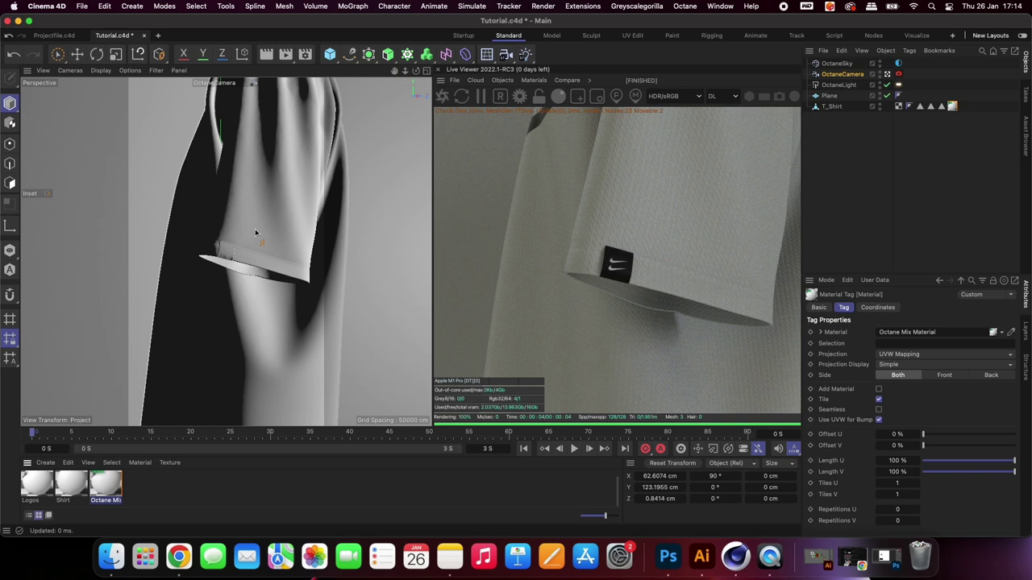
scroll(236, 244, "up", 5)
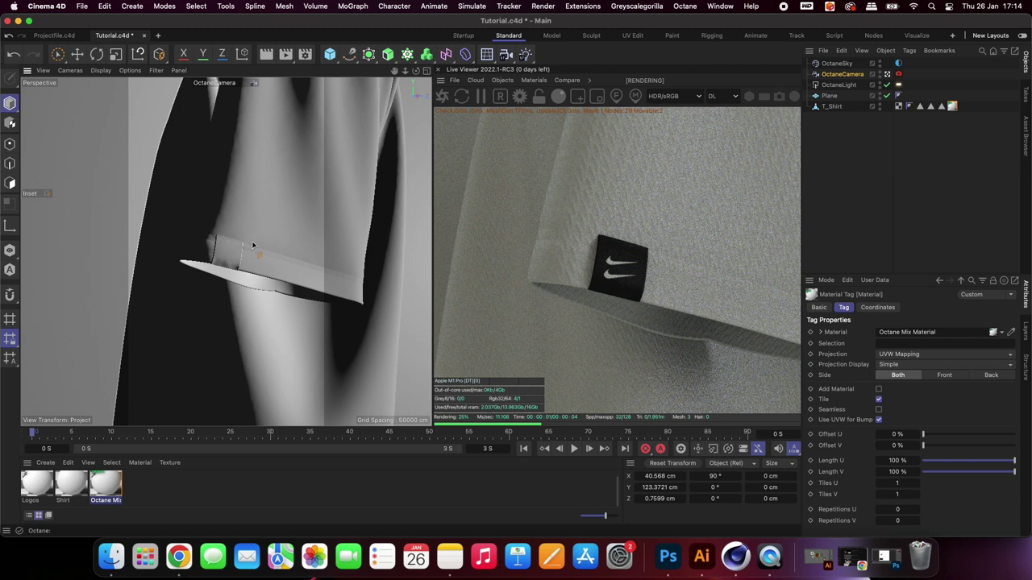
Set the Shirt material's Transform node scale to 0.1 in its node graph.
double_click(77, 482)
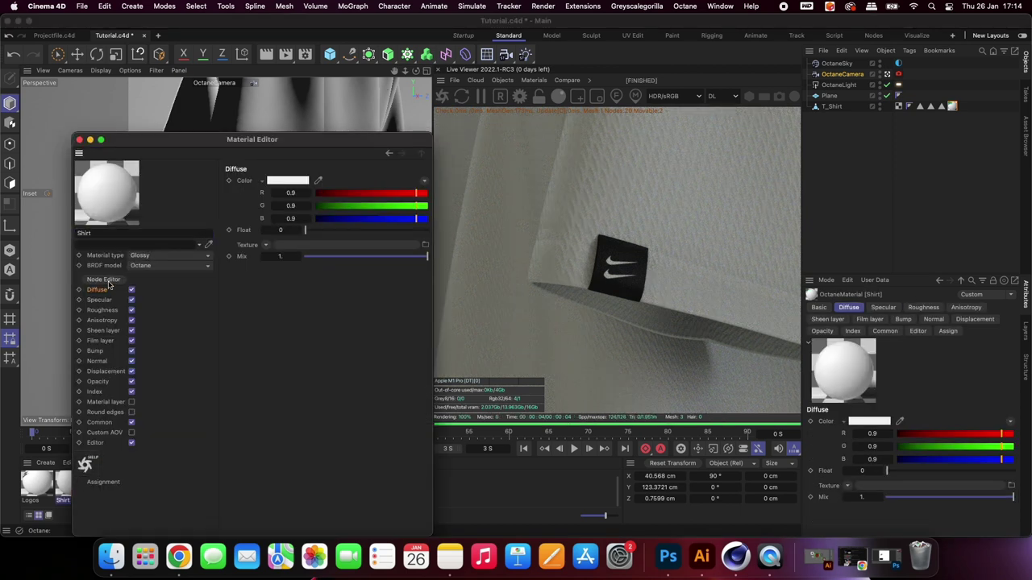
left_click(108, 280)
left_click(376, 367)
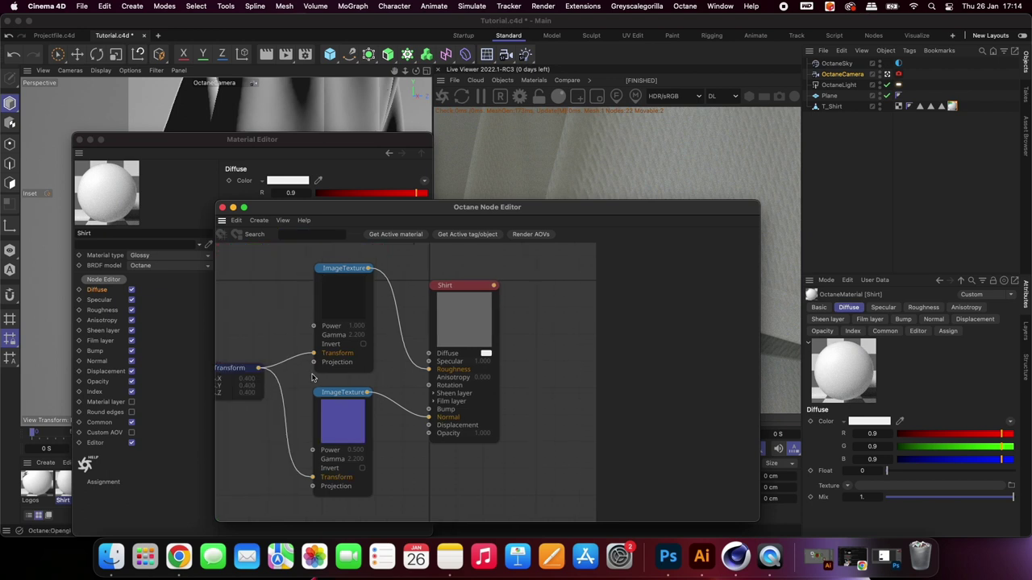
middle_click_drag(257, 364, 308, 363)
left_click(308, 364)
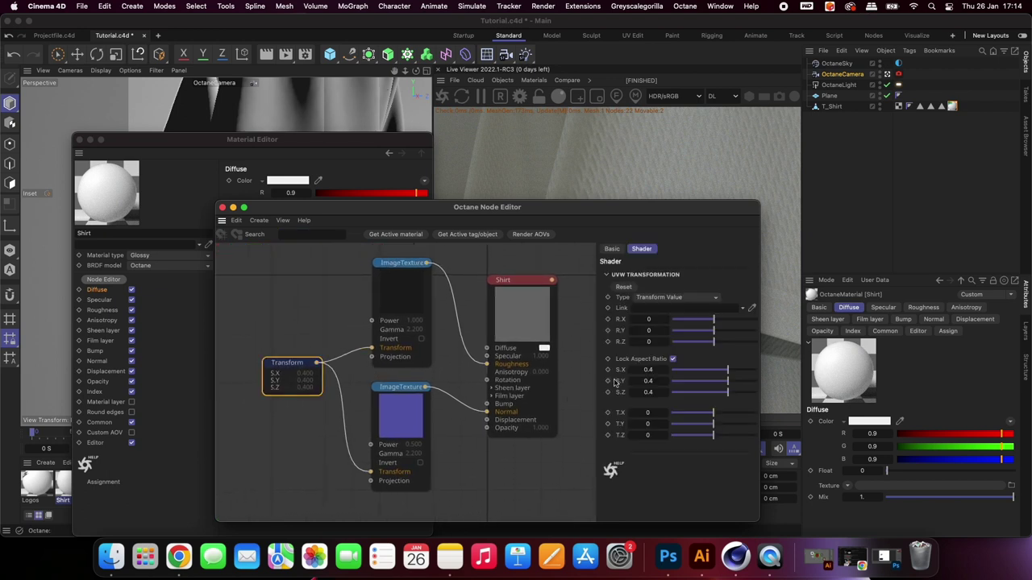
type("0.1")
key("Return")
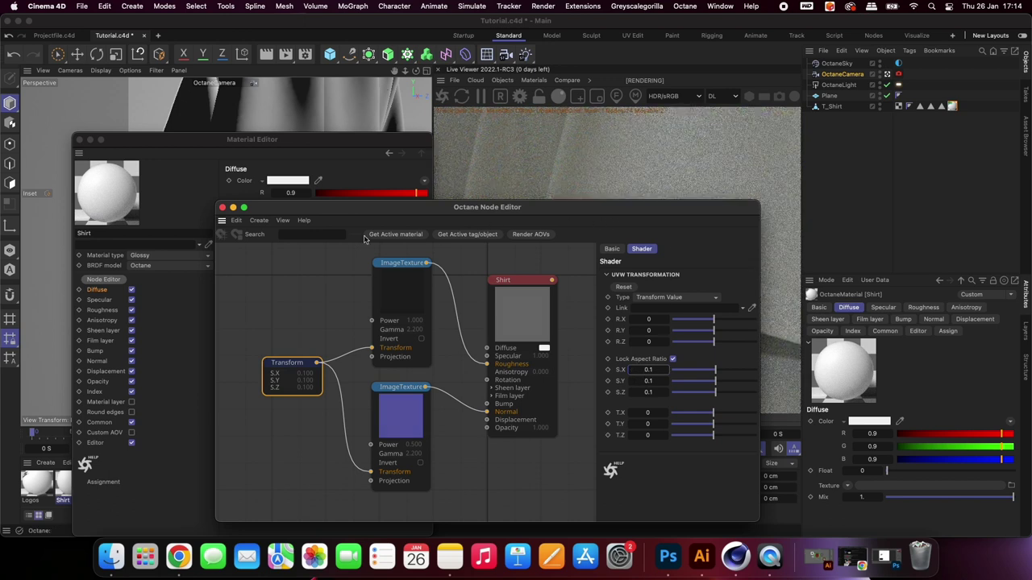
left_click(222, 207)
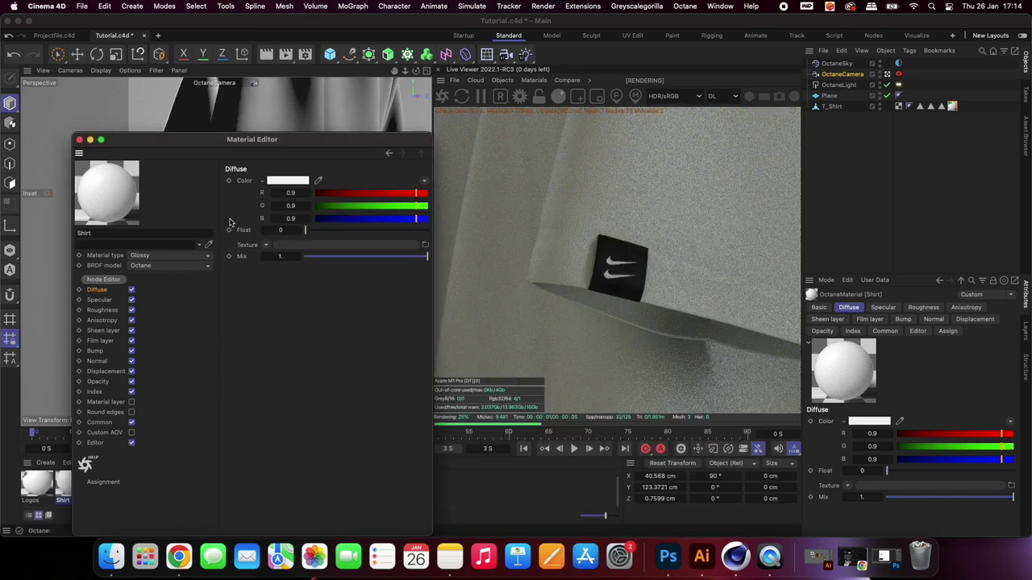
left_click(79, 141)
Set the Logos material's Transform scale to 0.4 and reframe the view on the label.
double_click(37, 482)
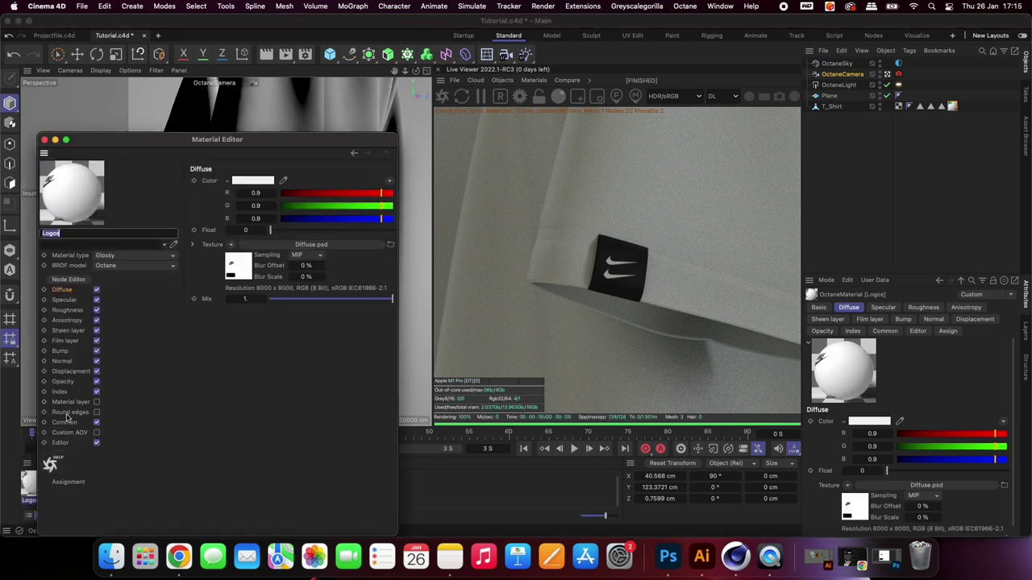
left_click(75, 289)
left_click(68, 279)
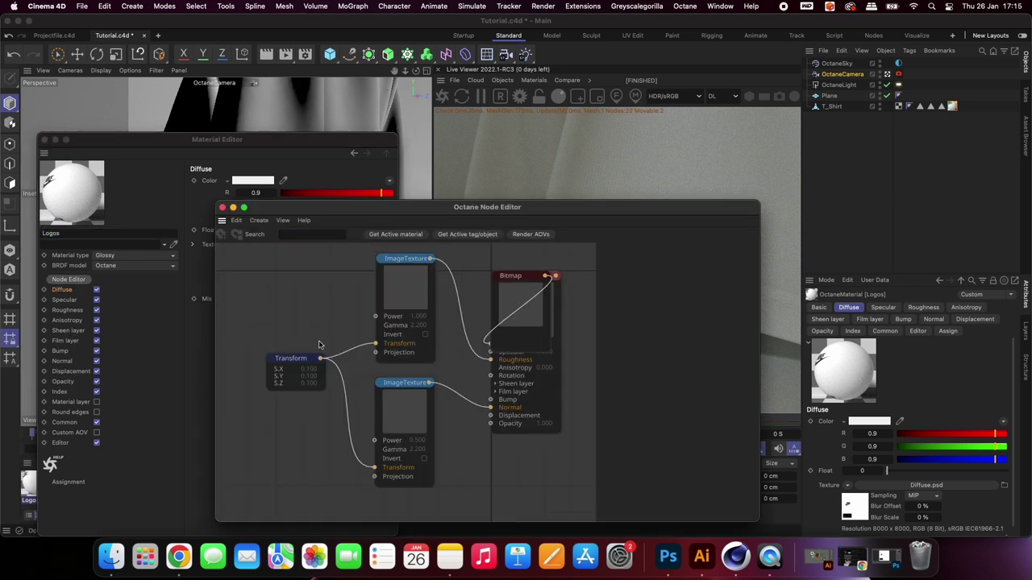
left_click(295, 367)
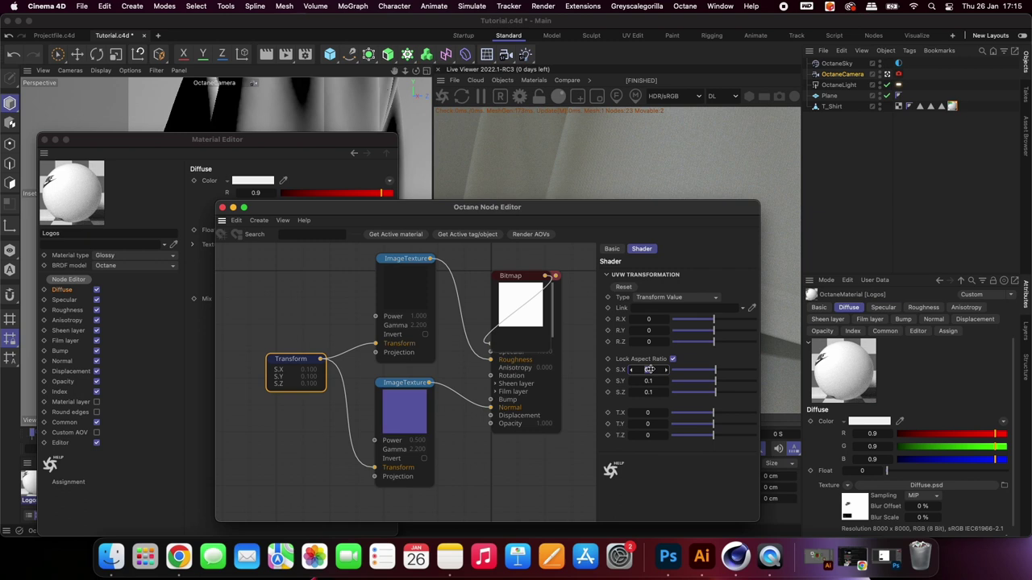
left_click_drag(650, 370, 668, 367)
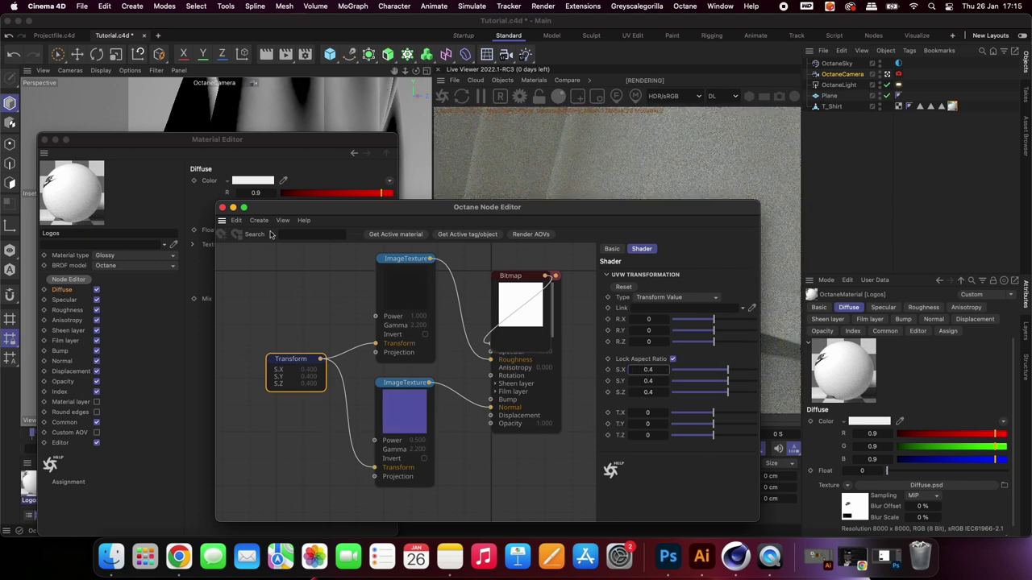
left_click(221, 208)
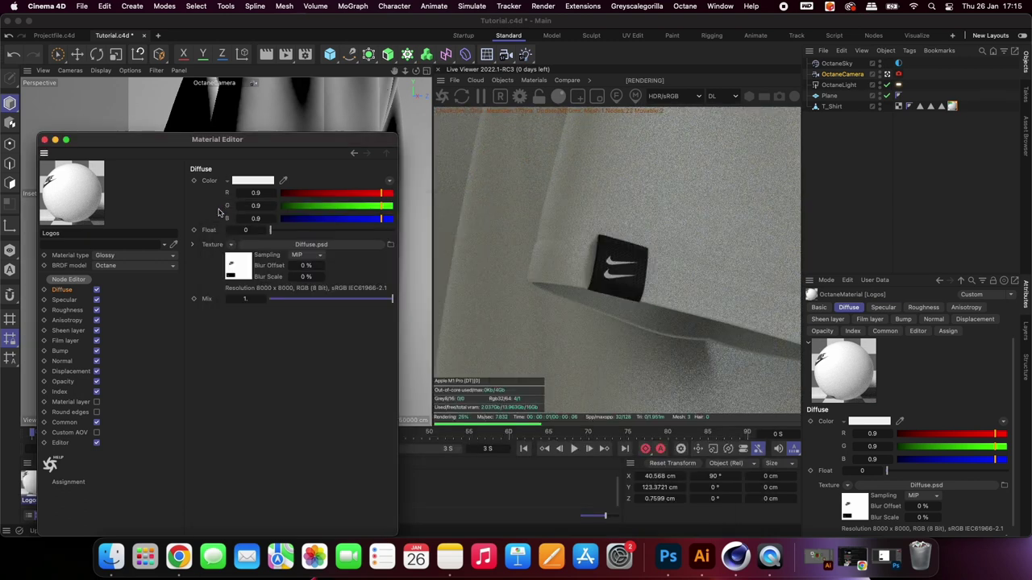
left_click(45, 140)
mouse_move(222, 243)
left_mouse_down()
mouse_move(230, 253)
mouse_move(208, 260)
mouse_move(231, 251)
mouse_move(222, 258)
left_mouse_up()
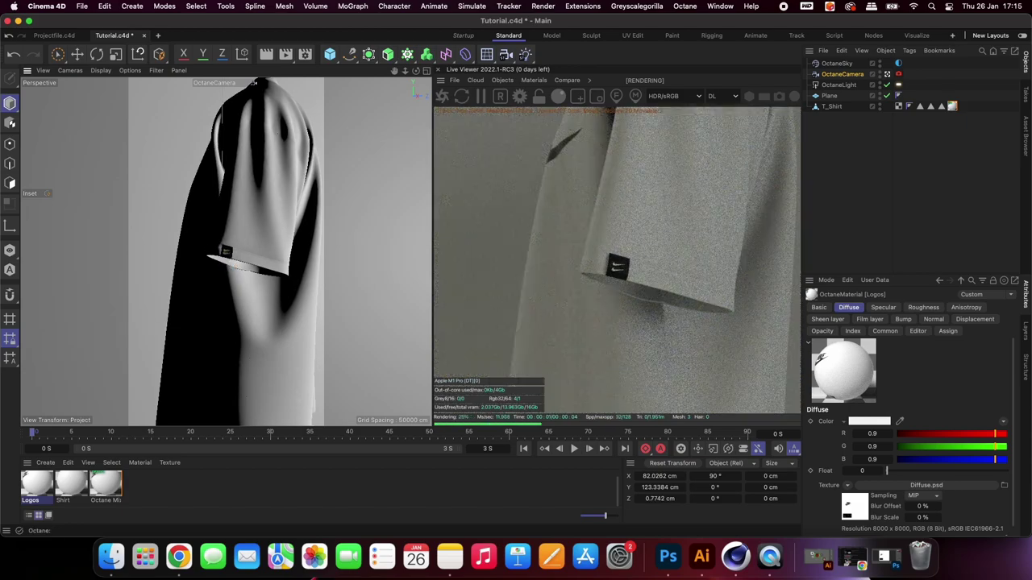
scroll(229, 255, "up", 8)
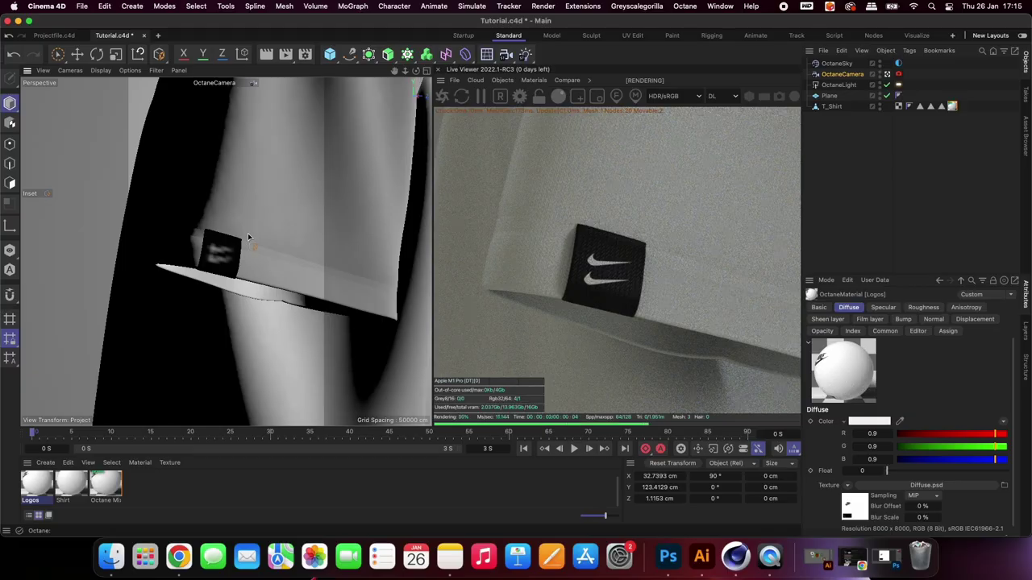
left_click_drag(249, 239, 256, 266, "alt")
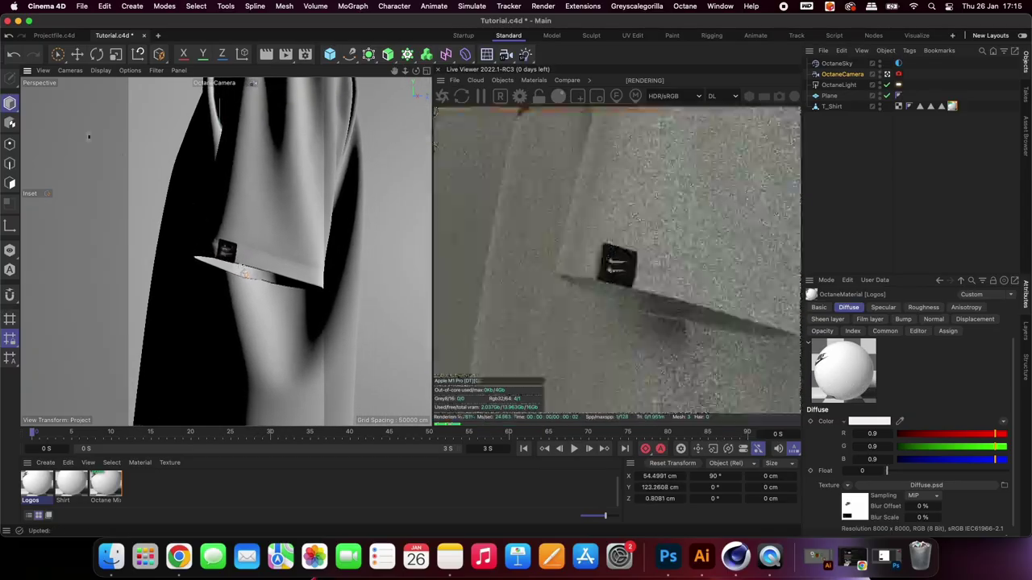
Set the OctaneLight power to 20, checking the result through the Octane camera.
left_click(76, 54)
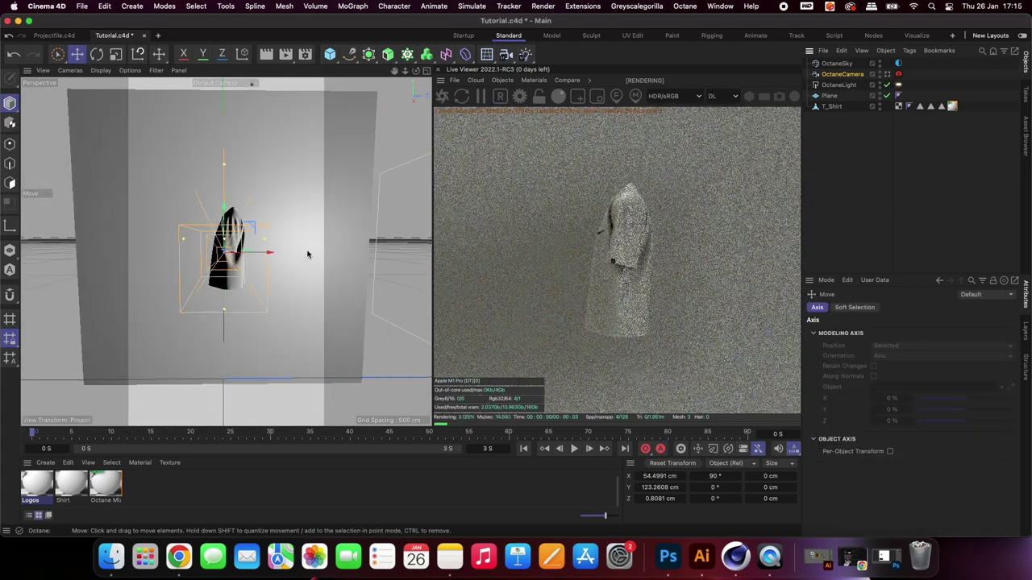
left_click_drag(307, 253, 240, 263, "alt")
left_click(899, 85)
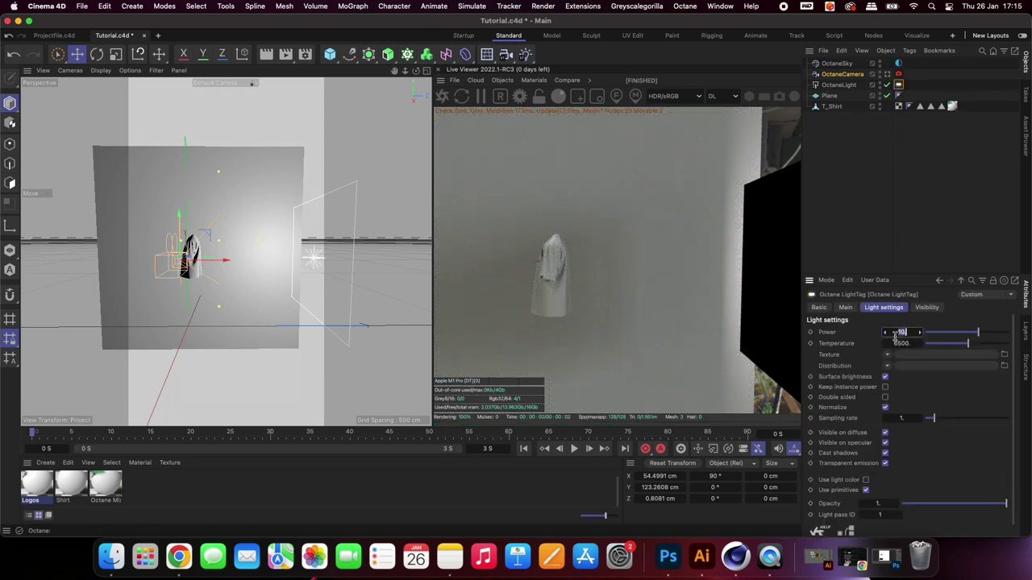
type("20")
key("Return")
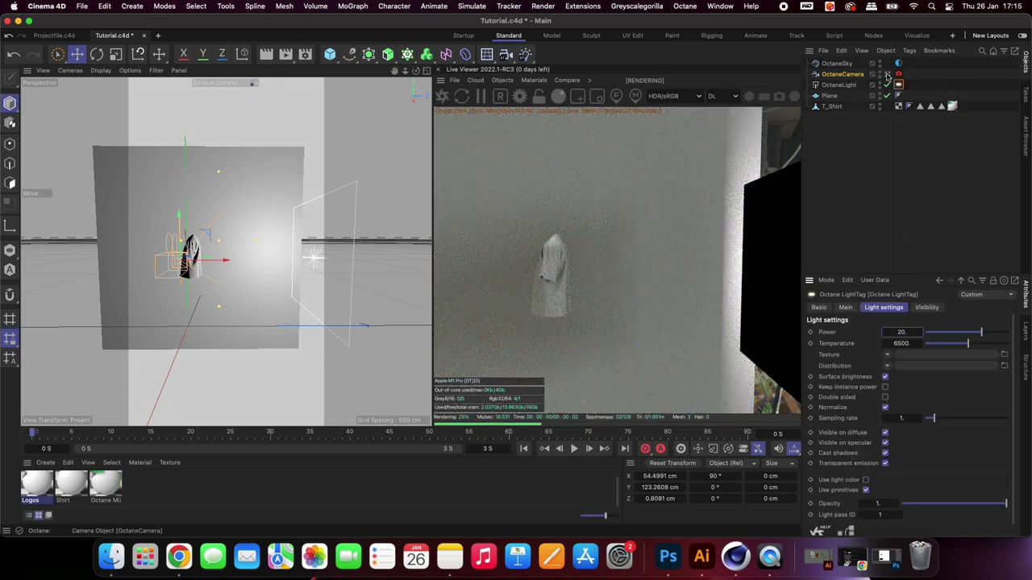
left_click(888, 74)
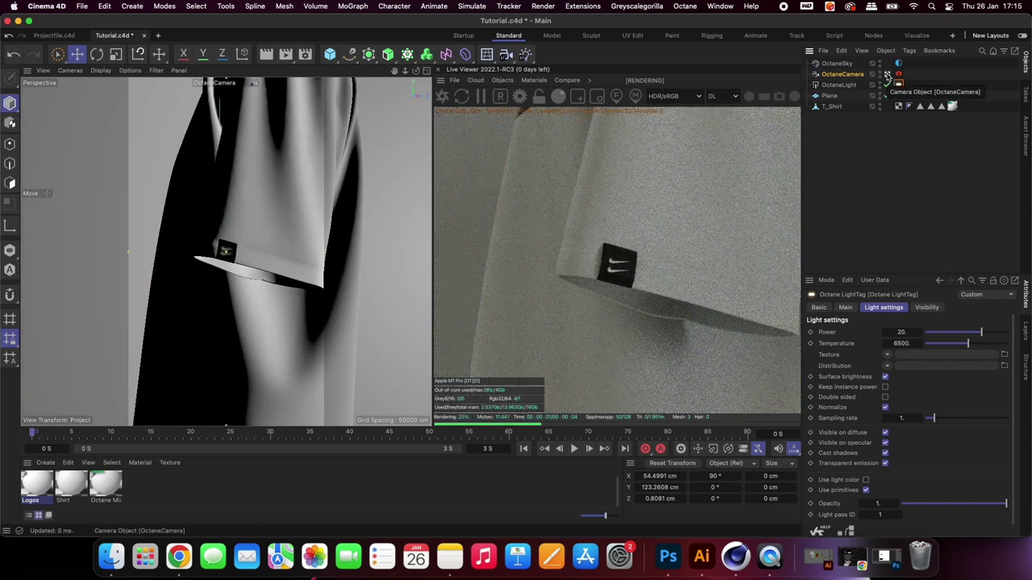
left_click(887, 74)
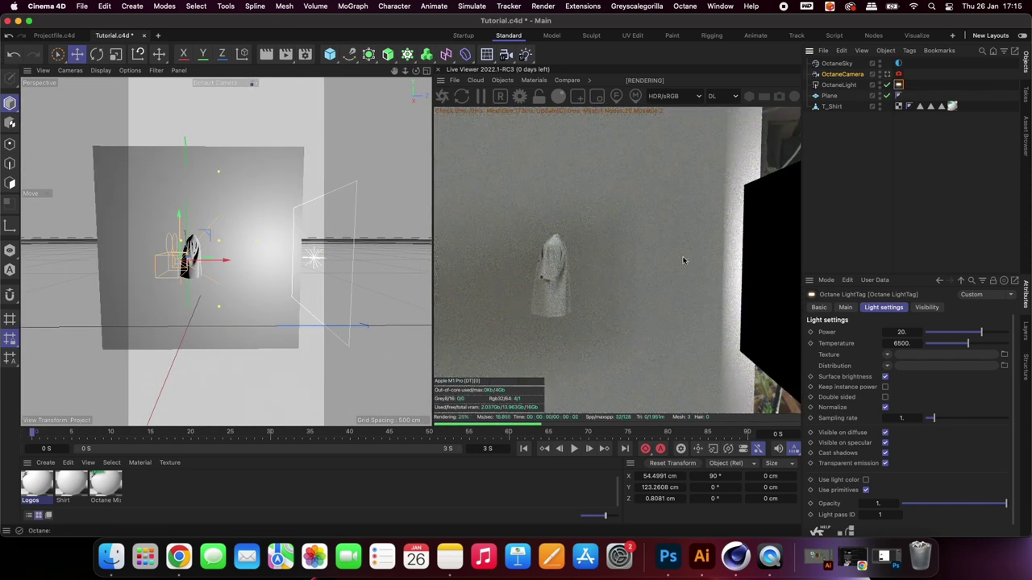
left_click(901, 333)
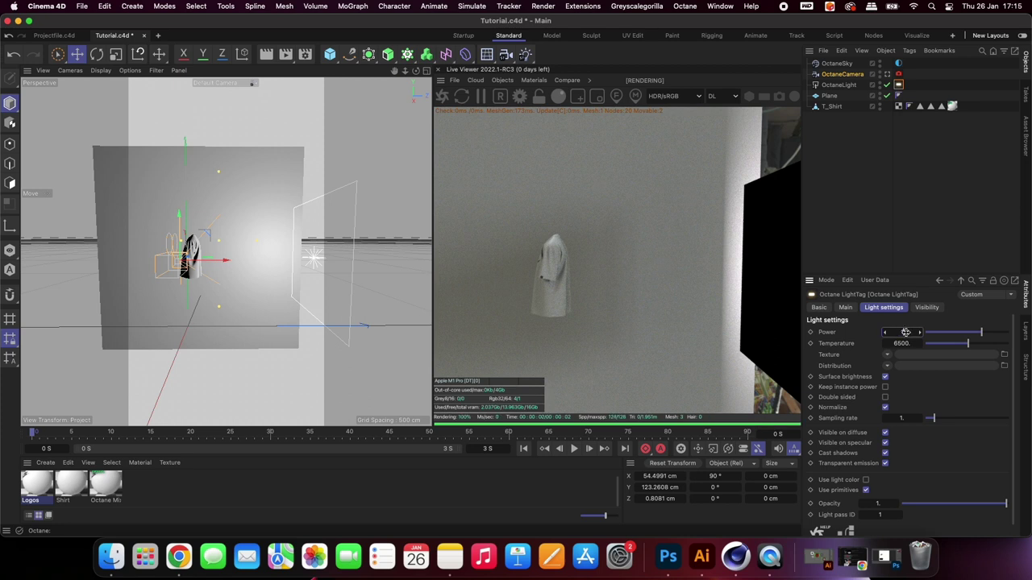
key("Return")
Rotate the OctaneLight to face the shirt and return to the Octane camera view.
key("r")
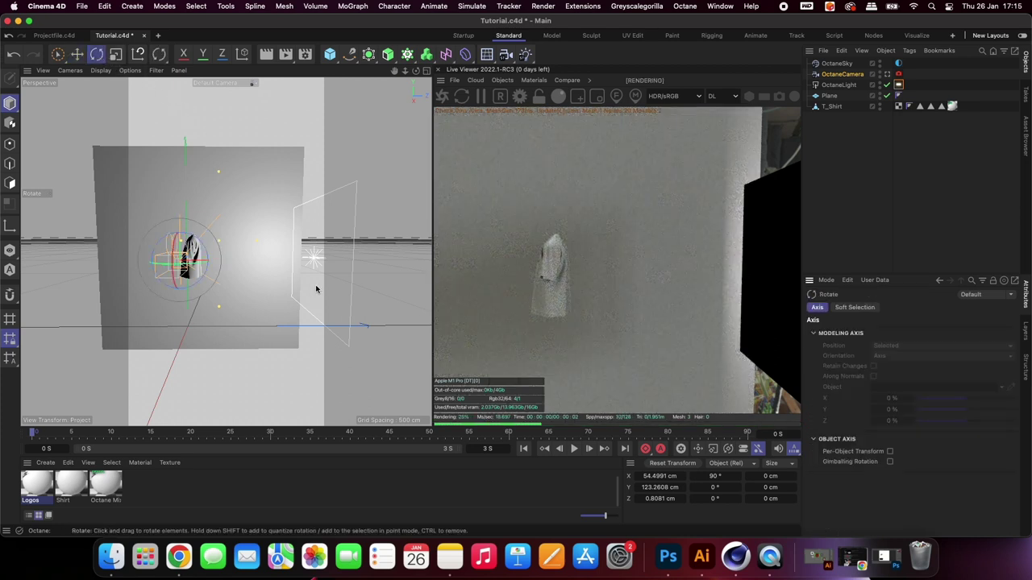
left_click(841, 85)
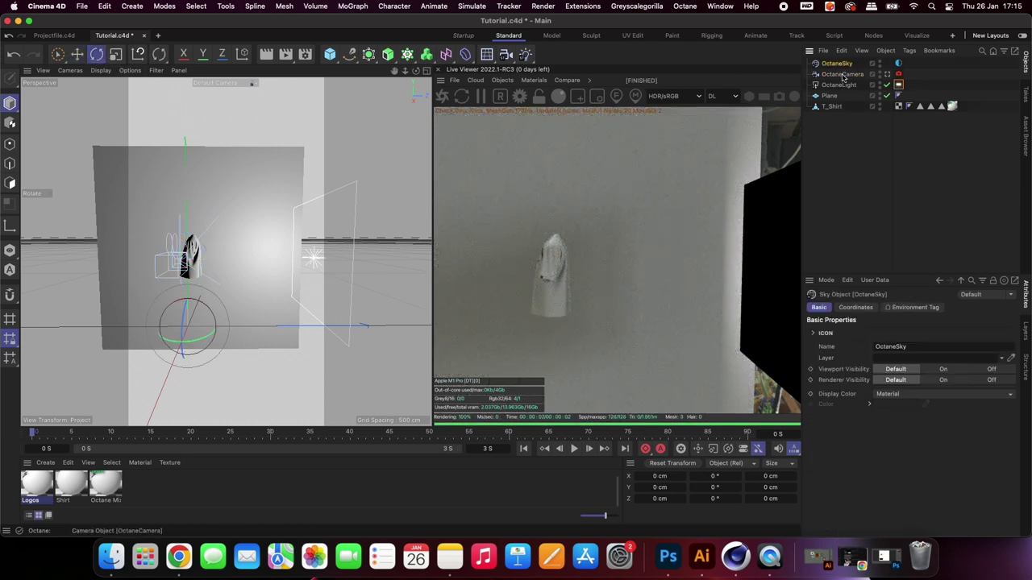
left_click_drag(284, 270, 584, 211)
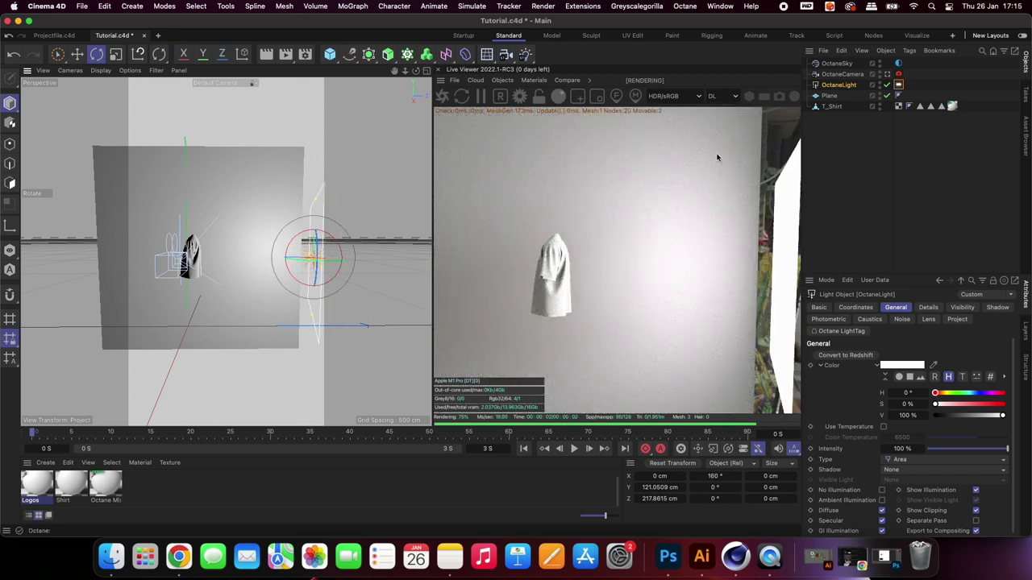
key("ctrl+shift+z")
left_click(887, 73)
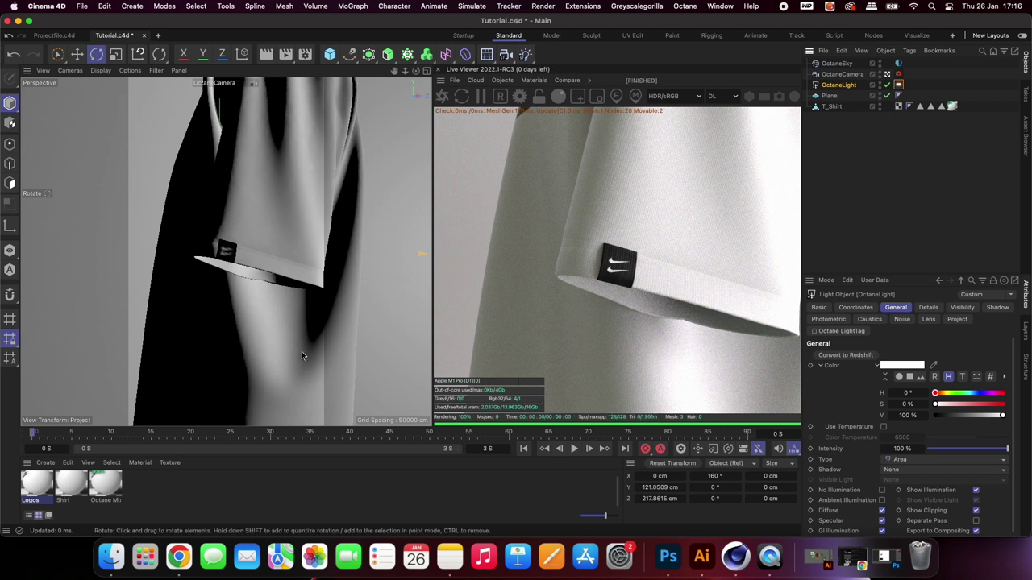
Set the Logos material's Roughness Float to 0.5, trying 0.4 first.
left_click(35, 486)
double_click(35, 486)
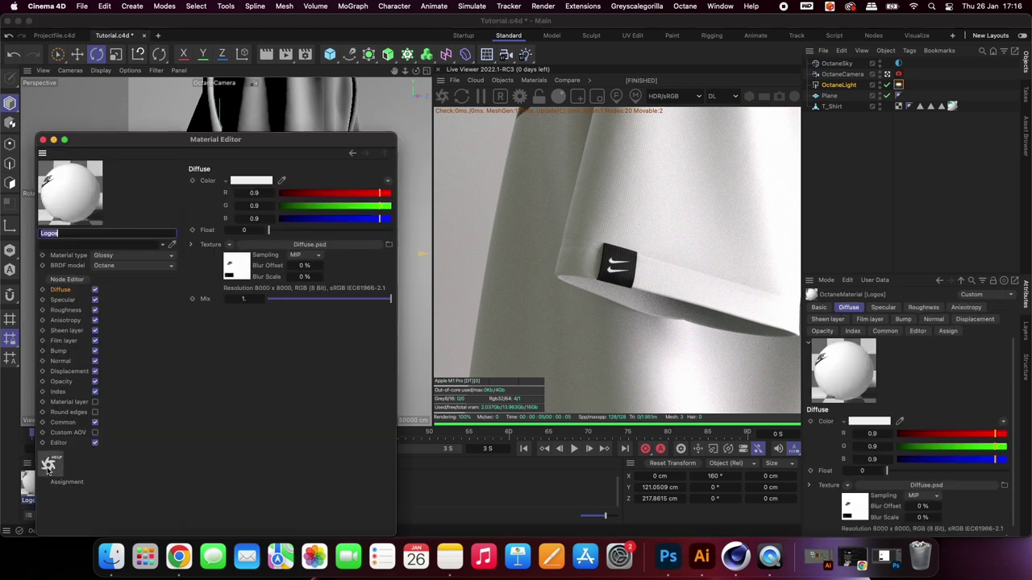
left_click(66, 310)
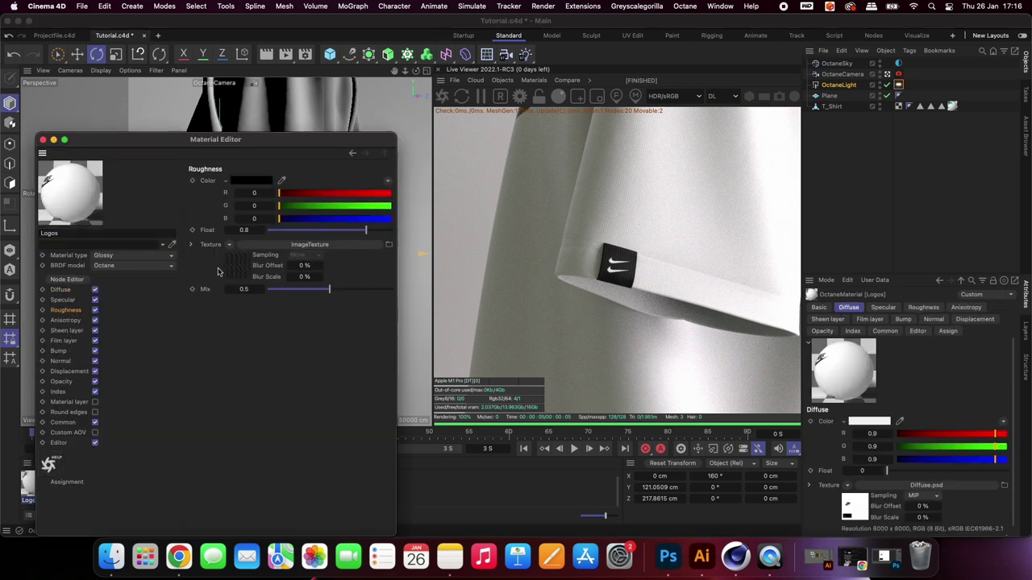
left_click(246, 230)
type("0.4")
key("Return")
left_click(241, 231)
type("0.5")
key("Return")
left_click(44, 140)
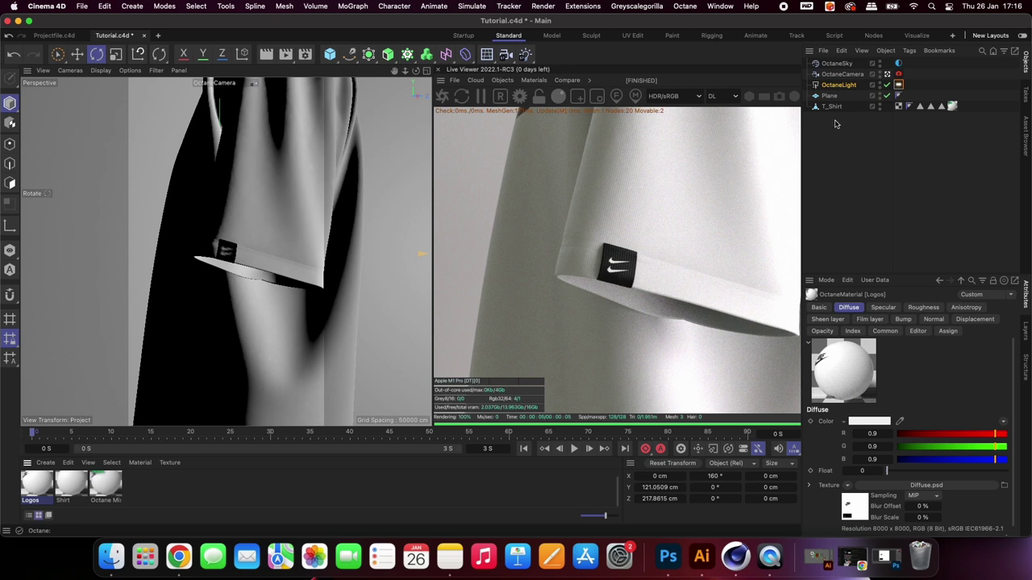
Open the OctaneCameraTag's Thinlens depth of field and pick focus on the Nike label.
left_click(857, 74)
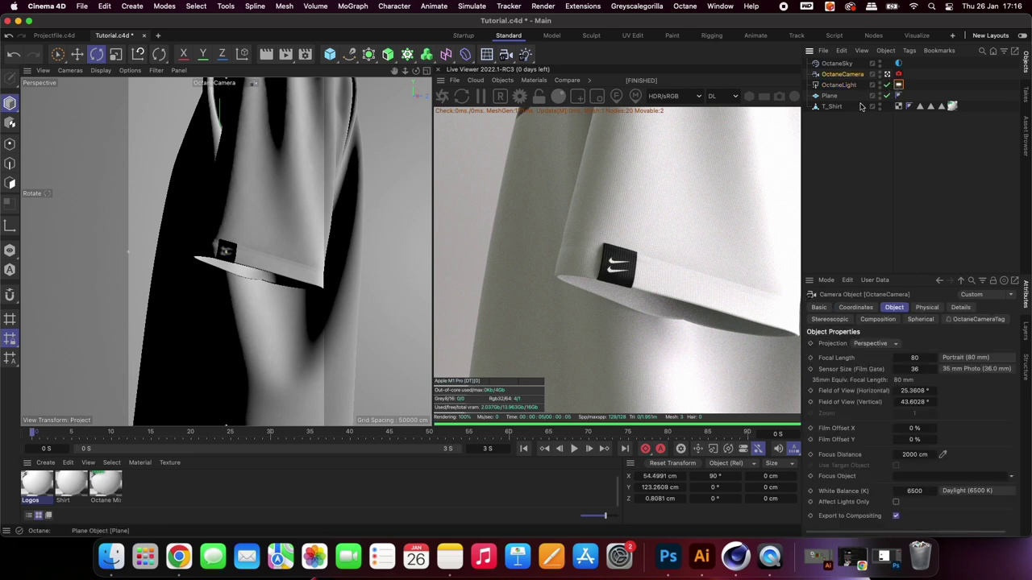
left_click(898, 74)
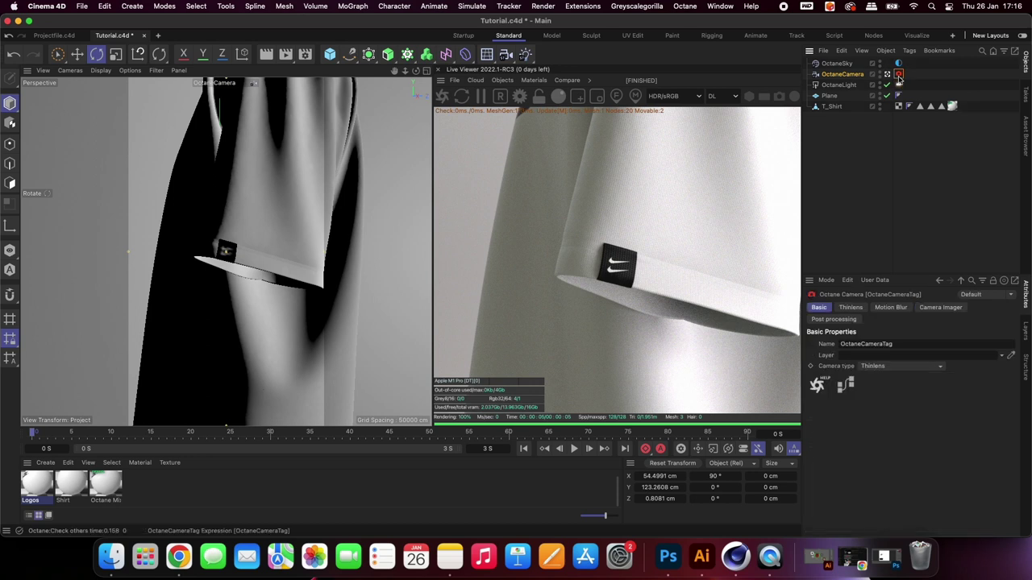
left_click(856, 308)
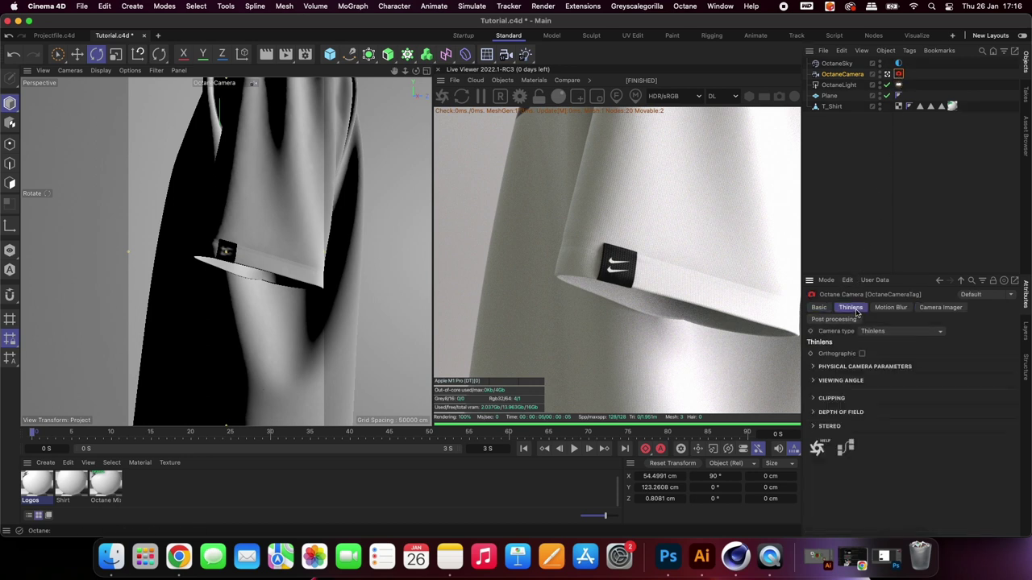
left_click(815, 412)
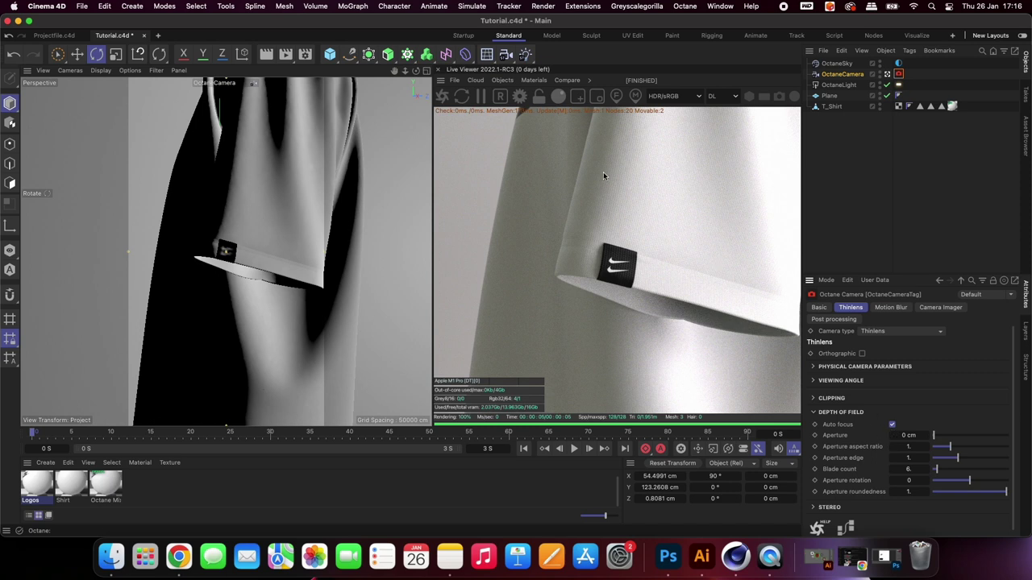
left_click(616, 96)
left_click(617, 266)
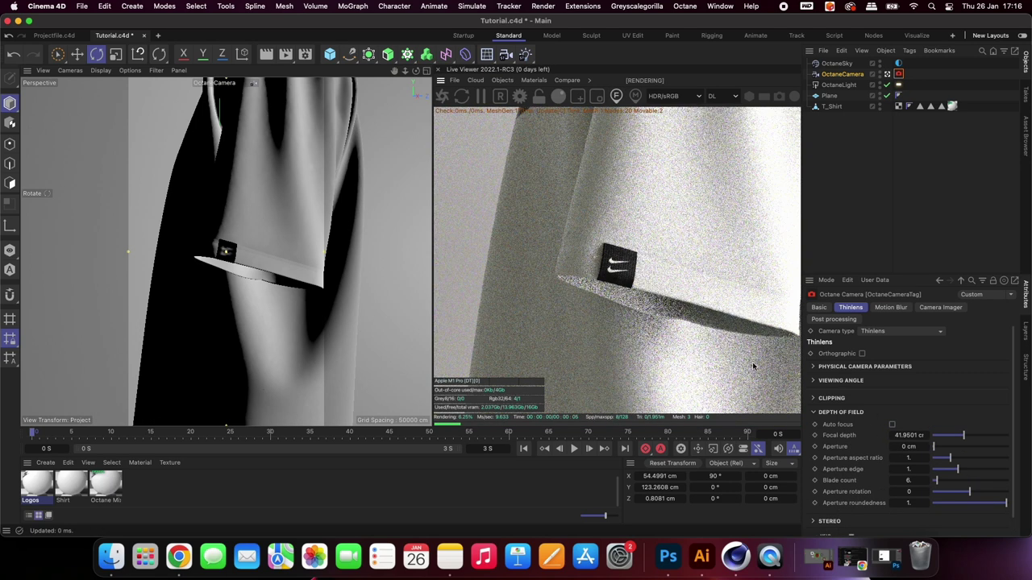
Set the camera aperture to 0.2 cm, after trying 0.1 cm.
left_click(908, 446)
type("0.1")
key("Return")
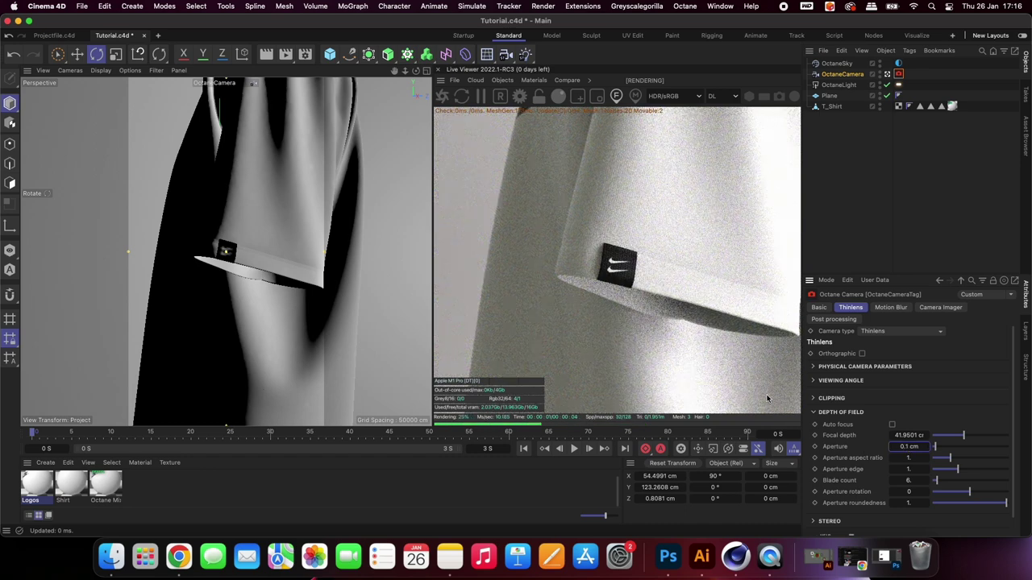
left_click(905, 444)
type("0.2")
key("Return")
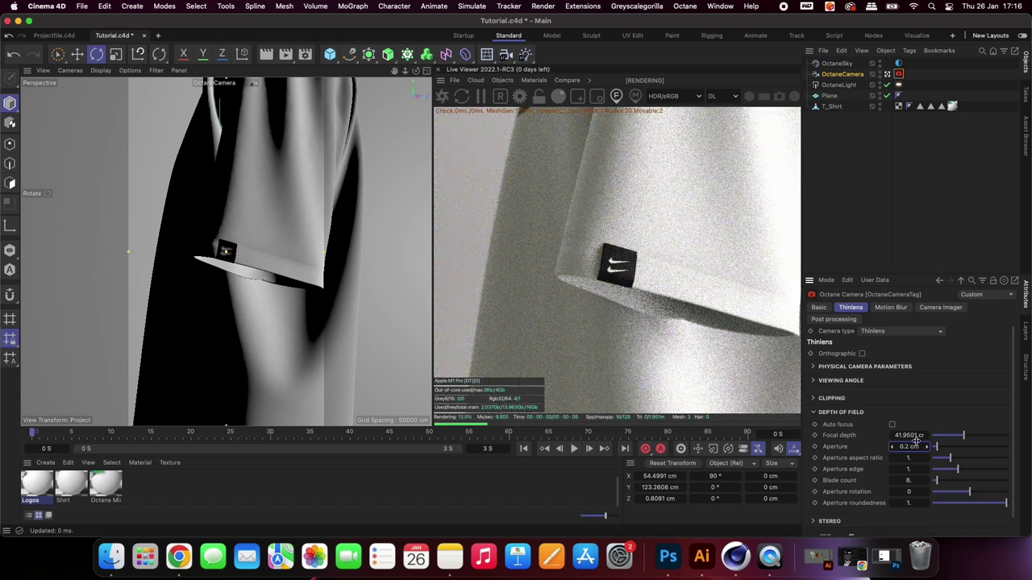
Orbit the camera around the sleeve and re-pick focus on the Nike label.
left_click(627, 208)
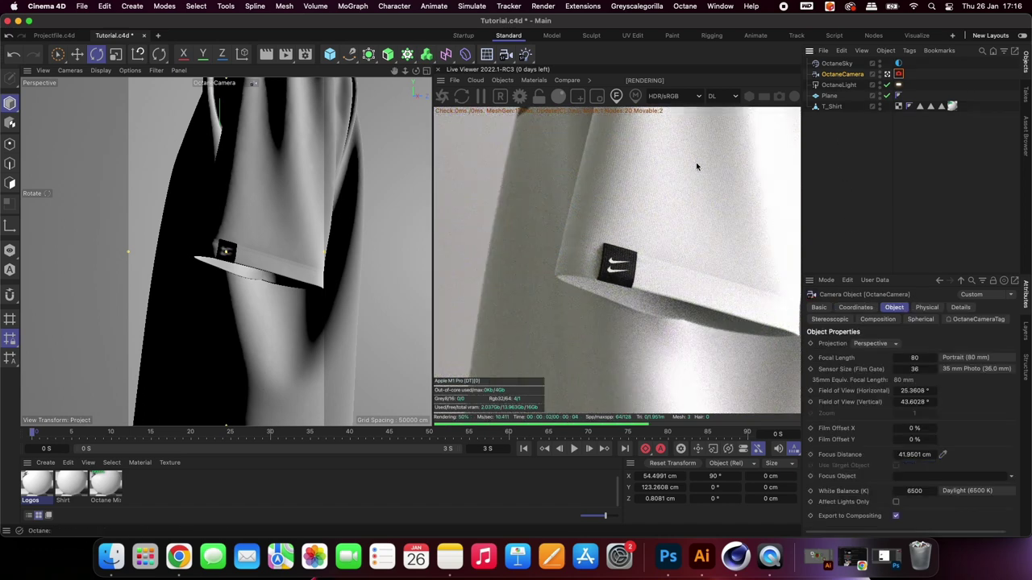
left_click_drag(266, 262, 268, 219, "alt")
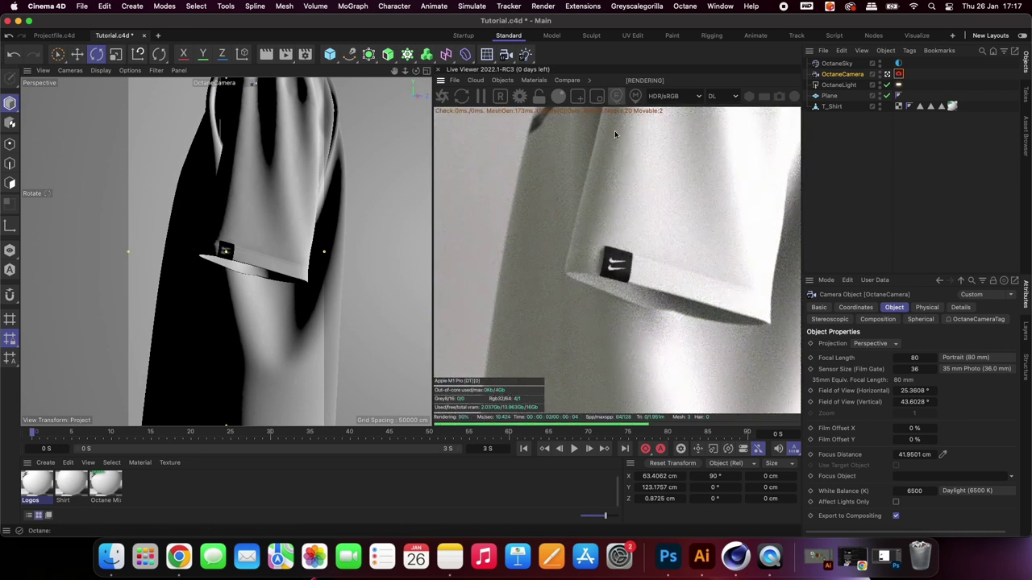
left_click(613, 265)
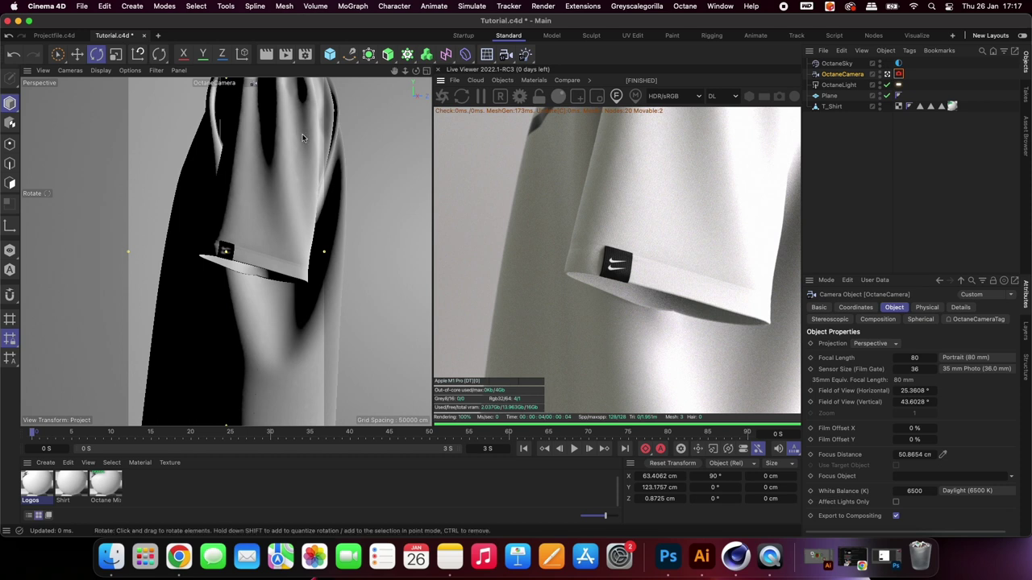
In Octane Settings, change the kernel to Path tracing with 1000 max samples.
left_click(685, 7)
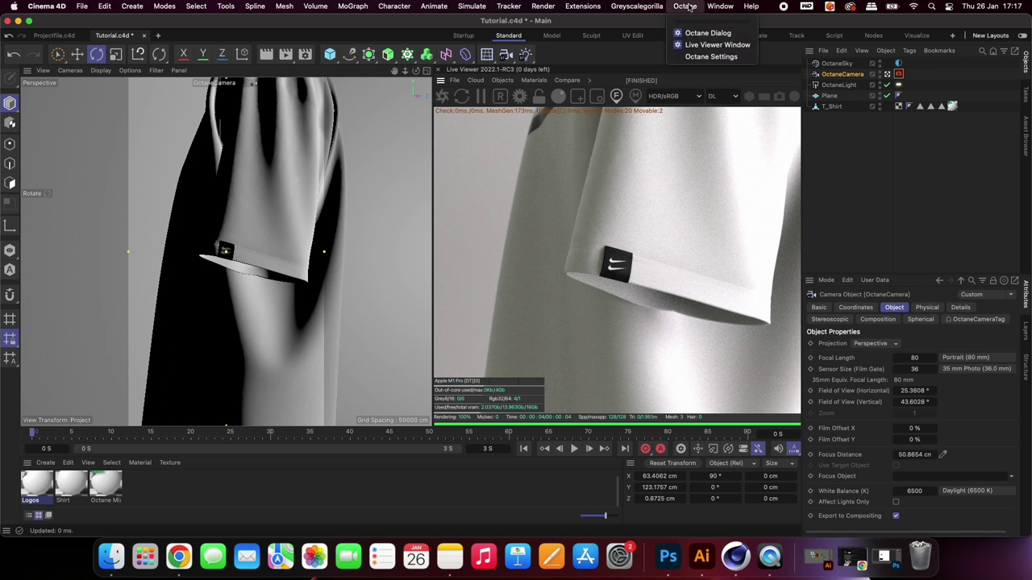
left_click(695, 57)
left_click(72, 61)
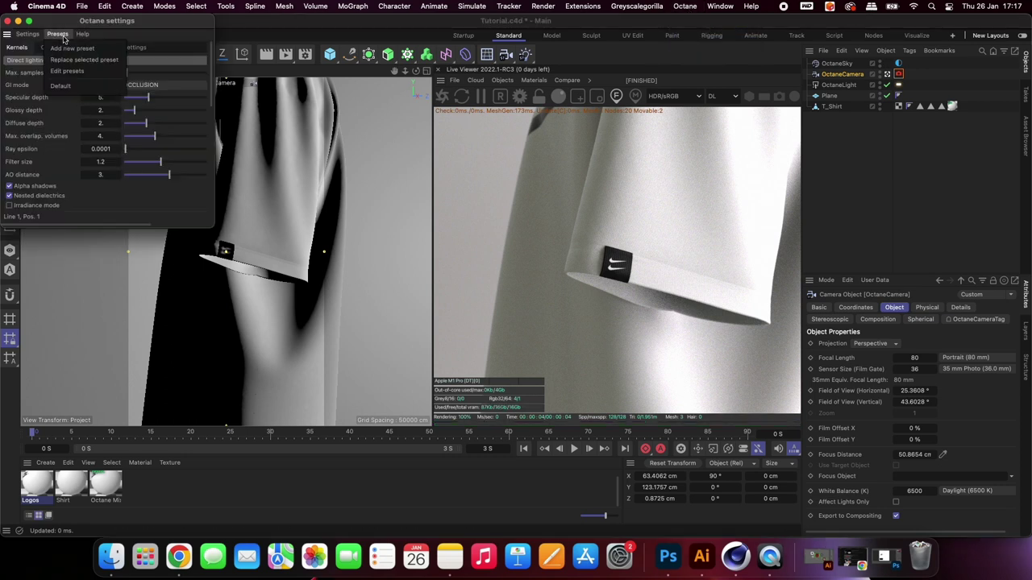
left_click(63, 87)
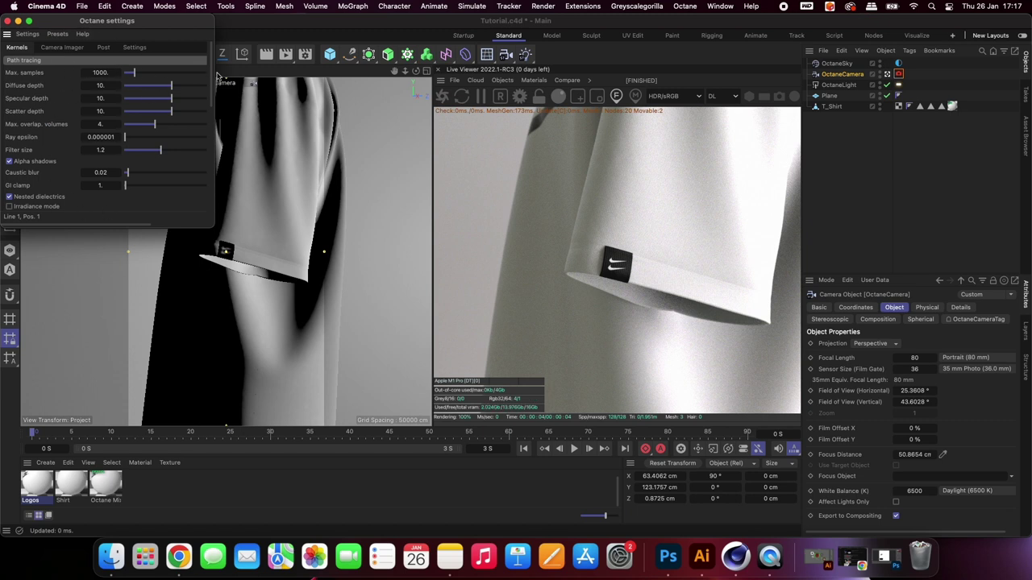
left_click_drag(212, 72, 213, 186)
left_click(285, 95)
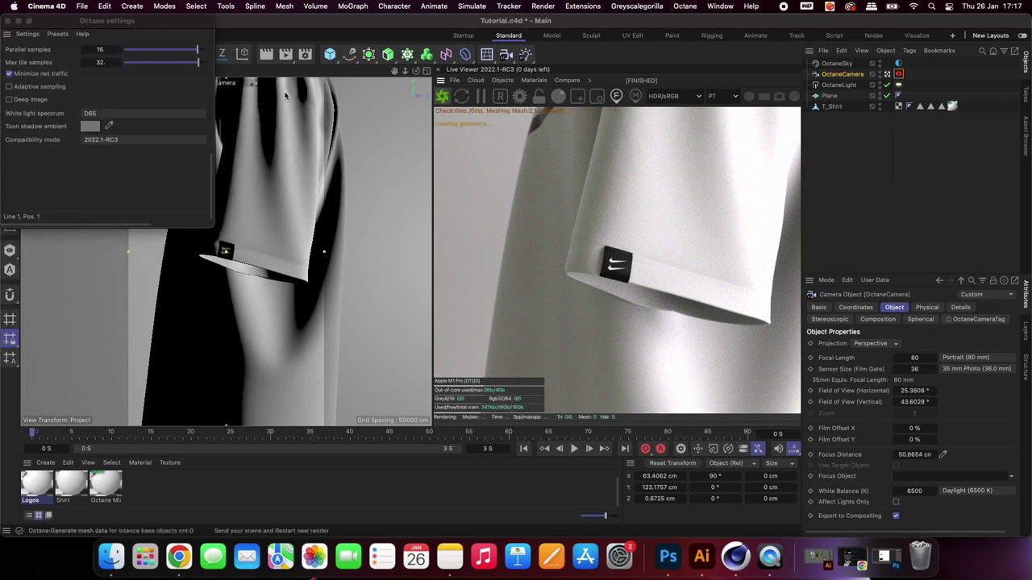
left_click(7, 20)
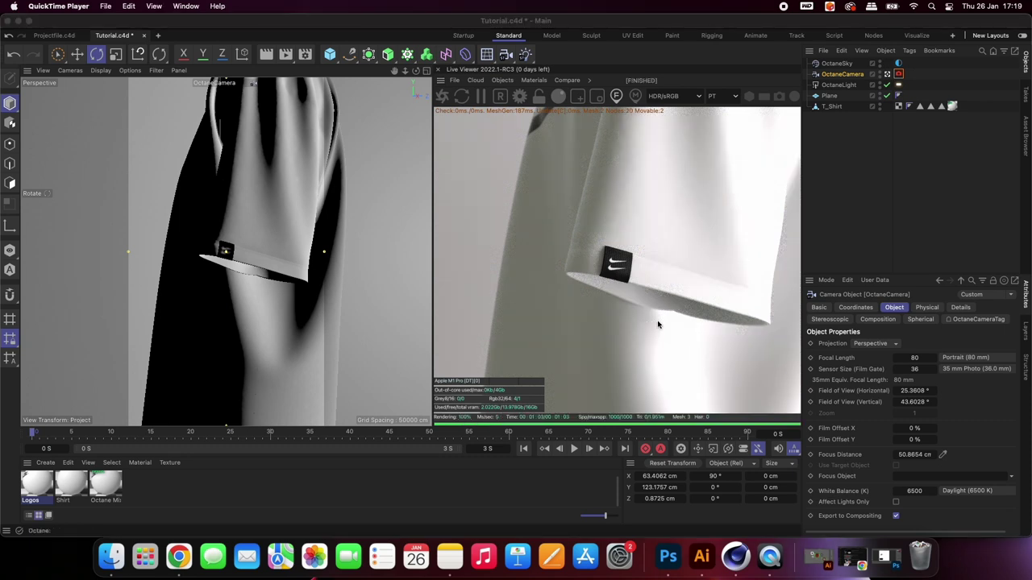
Set the OctaneLight tag's Power to 5.
left_click(898, 85)
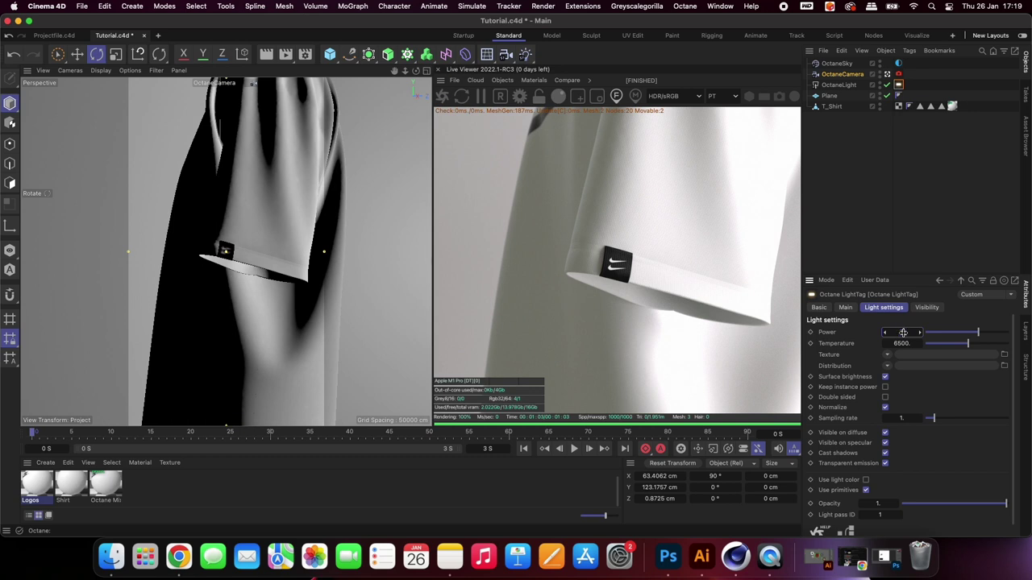
left_click_drag(903, 332, 907, 356)
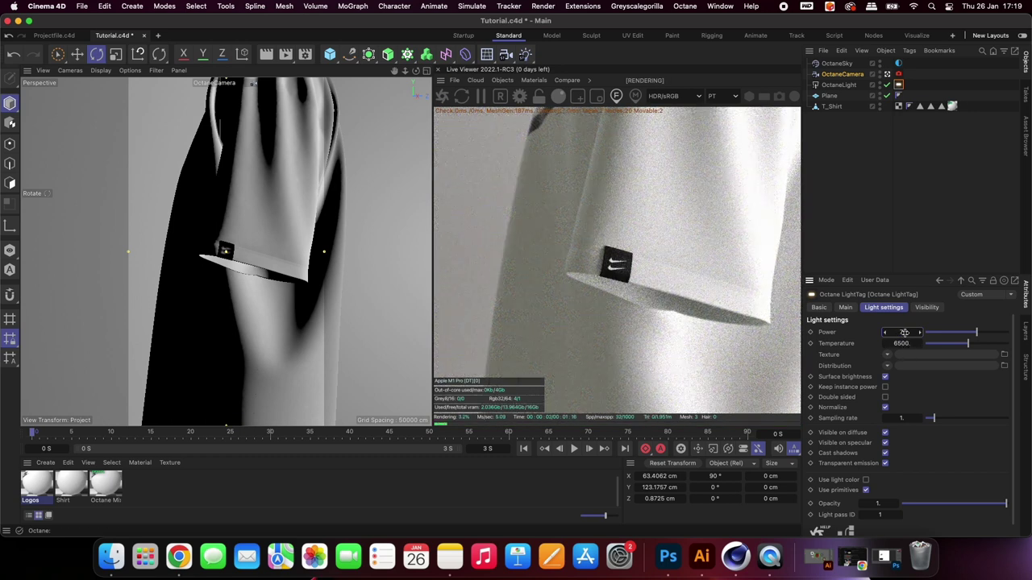
left_click(905, 332)
type("5")
key("Return")
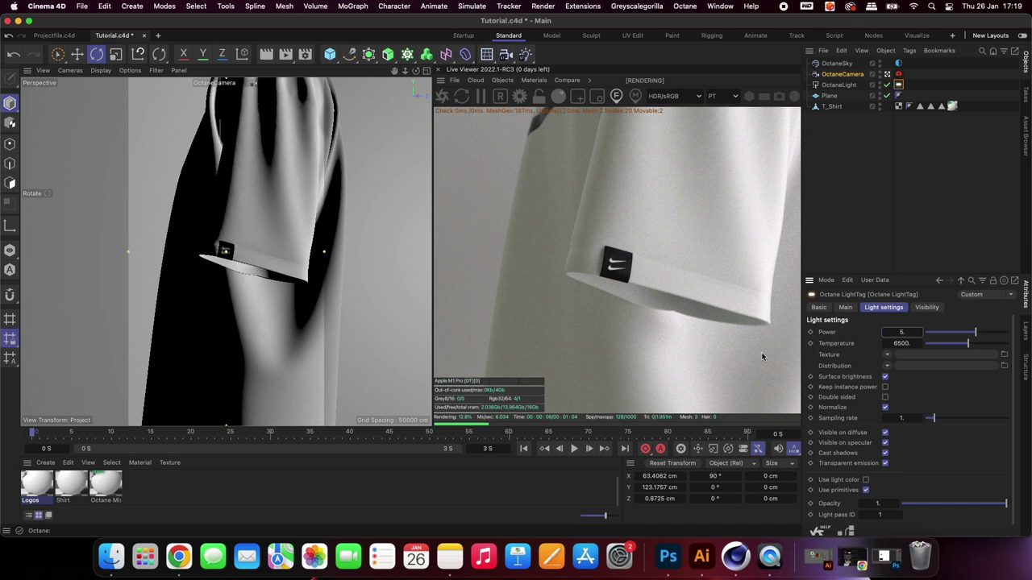
Create a new Octane Material from Extensions > c4doctane in the Material Manager.
left_click(45, 463)
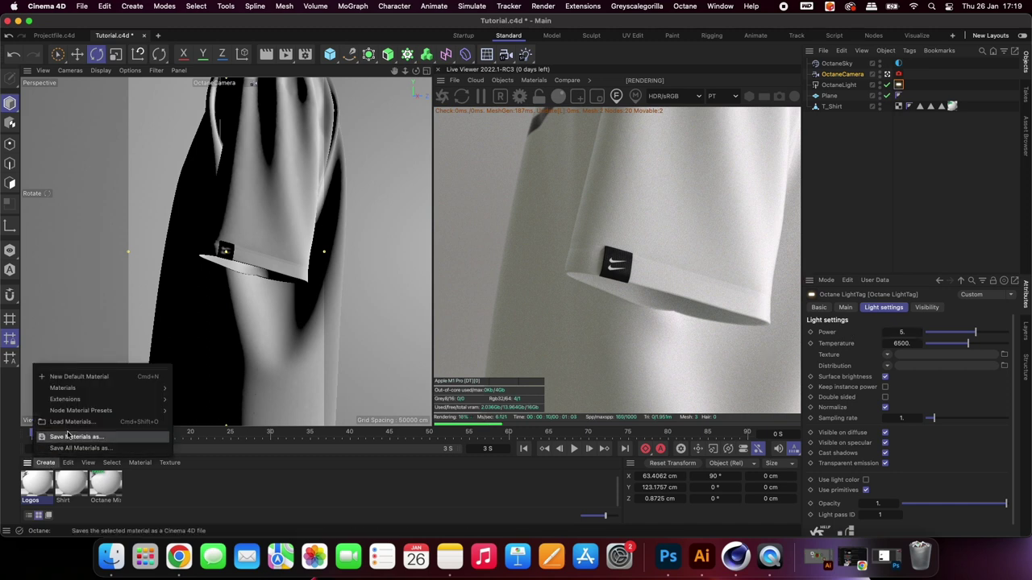
mouse_move(65, 400)
mouse_move(190, 401)
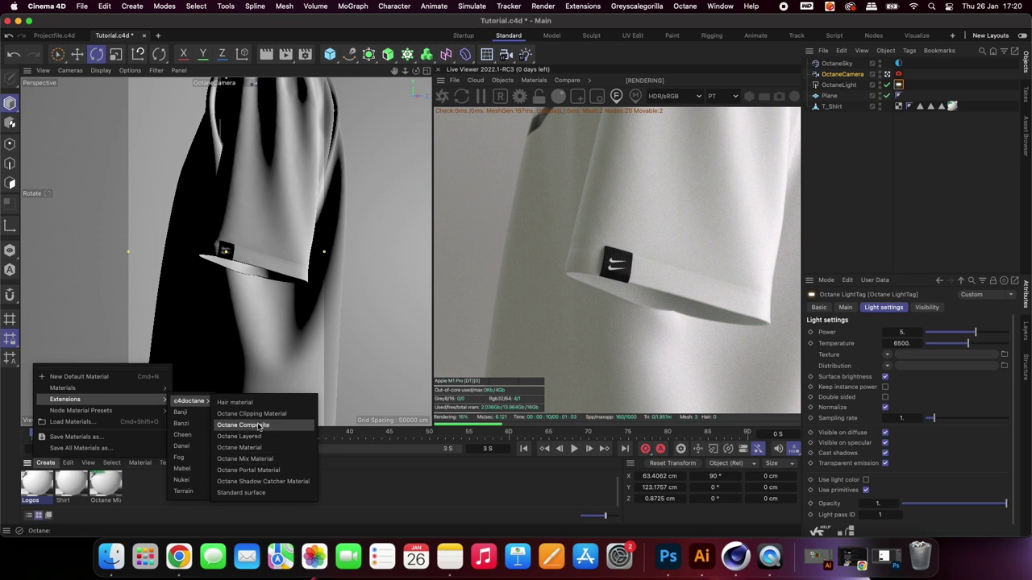
left_click(239, 448)
Make the new material's Diffuse colour black and apply it to the Plane.
double_click(36, 484)
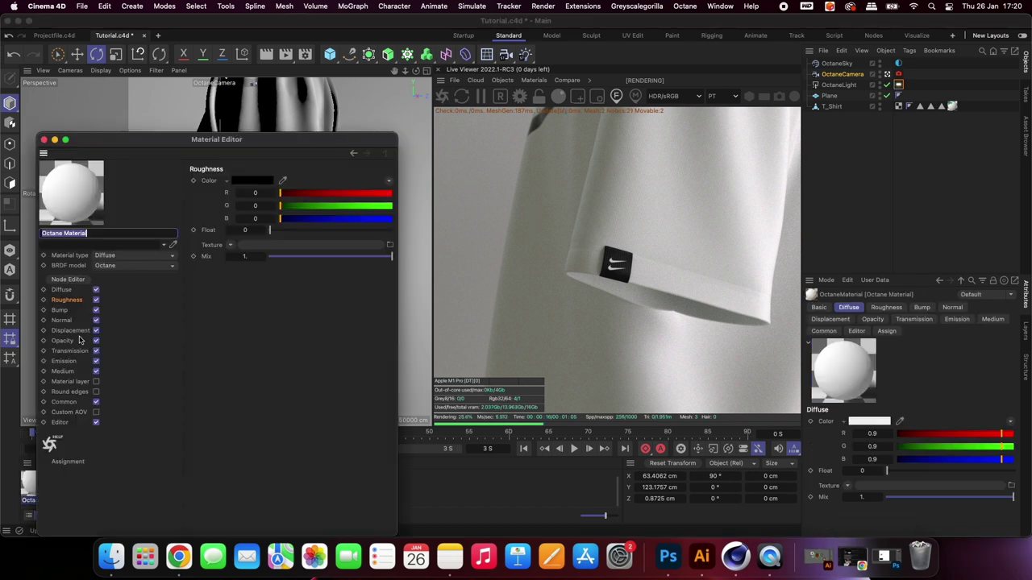
left_click(61, 289)
left_click(241, 182)
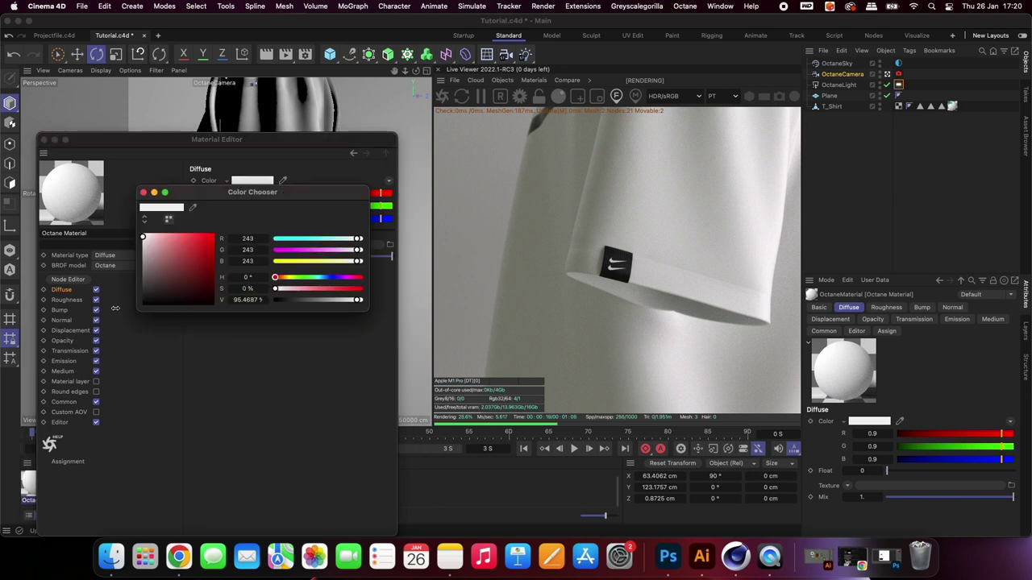
left_click(144, 304)
left_click(143, 192)
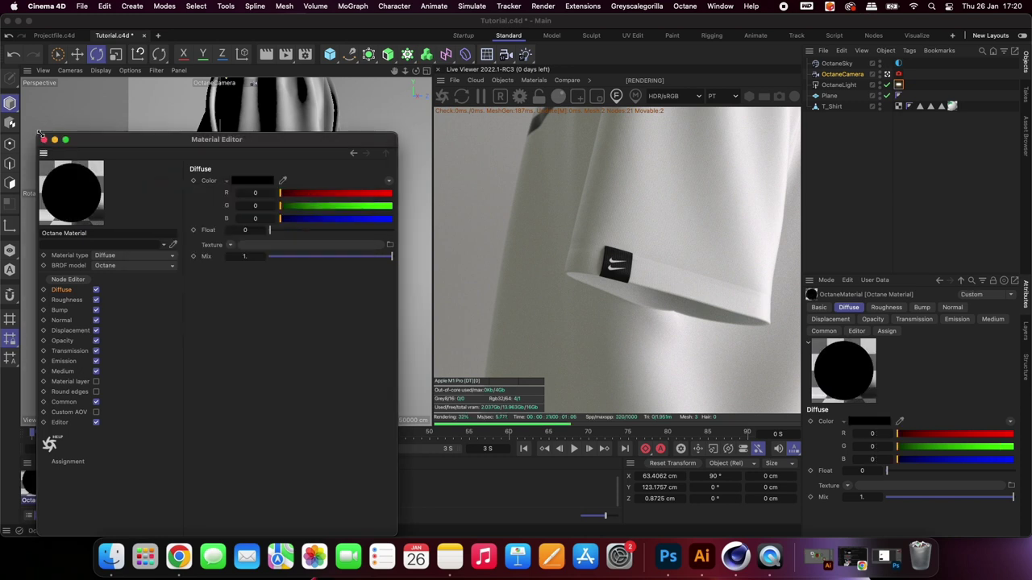
left_click(44, 139)
left_click_drag(37, 480, 137, 260)
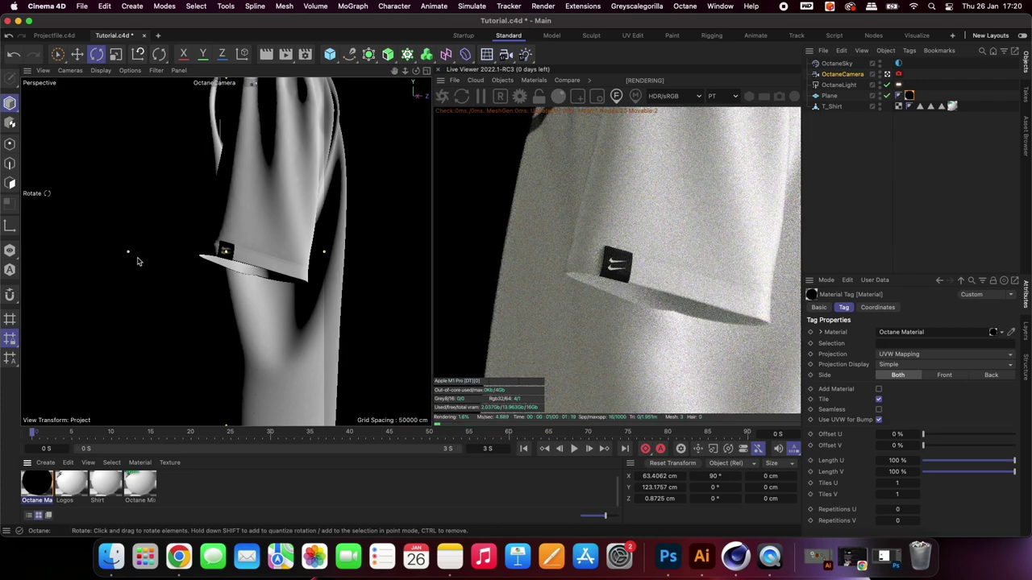